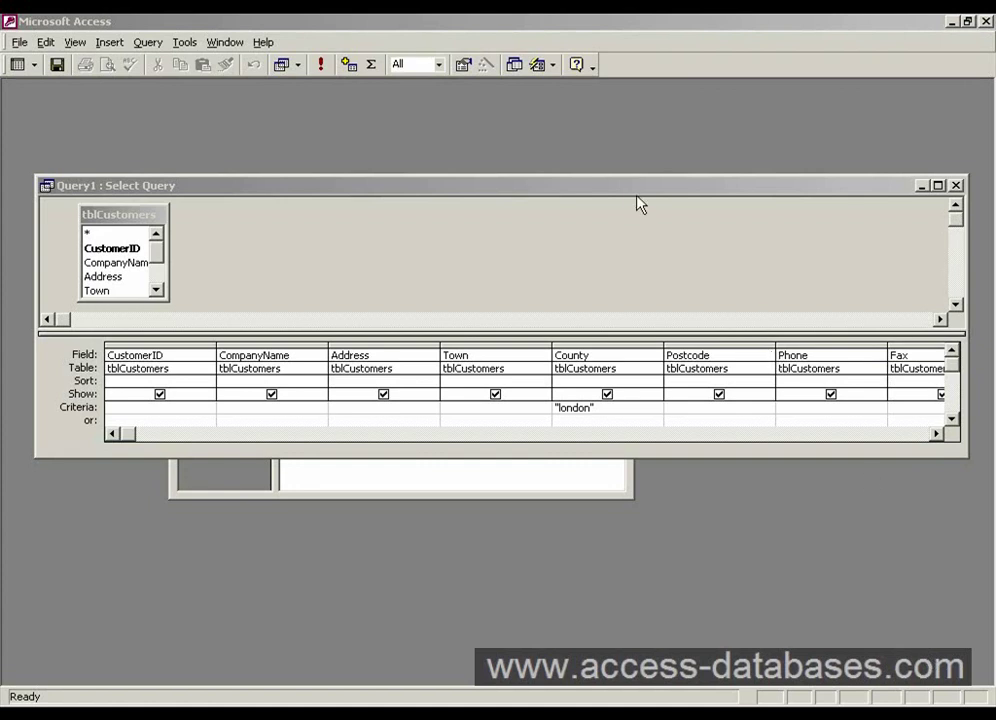
Step: Close the query design with its "london" County criterion and save it as qryCustomersLondon
drag(636, 197, 626, 239)
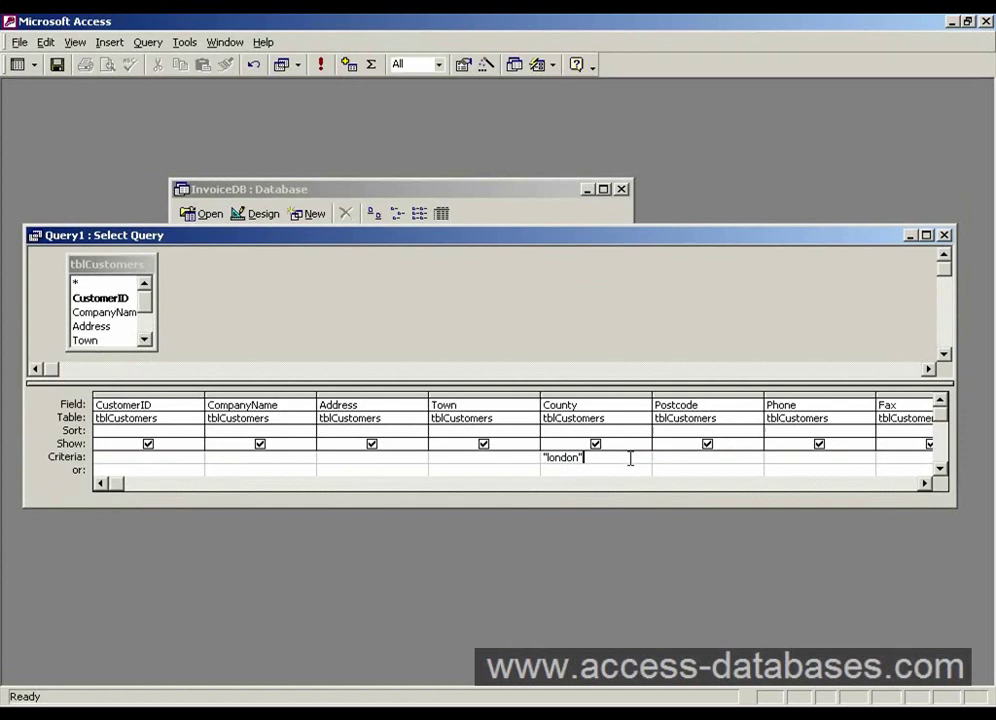
drag(629, 458, 525, 459)
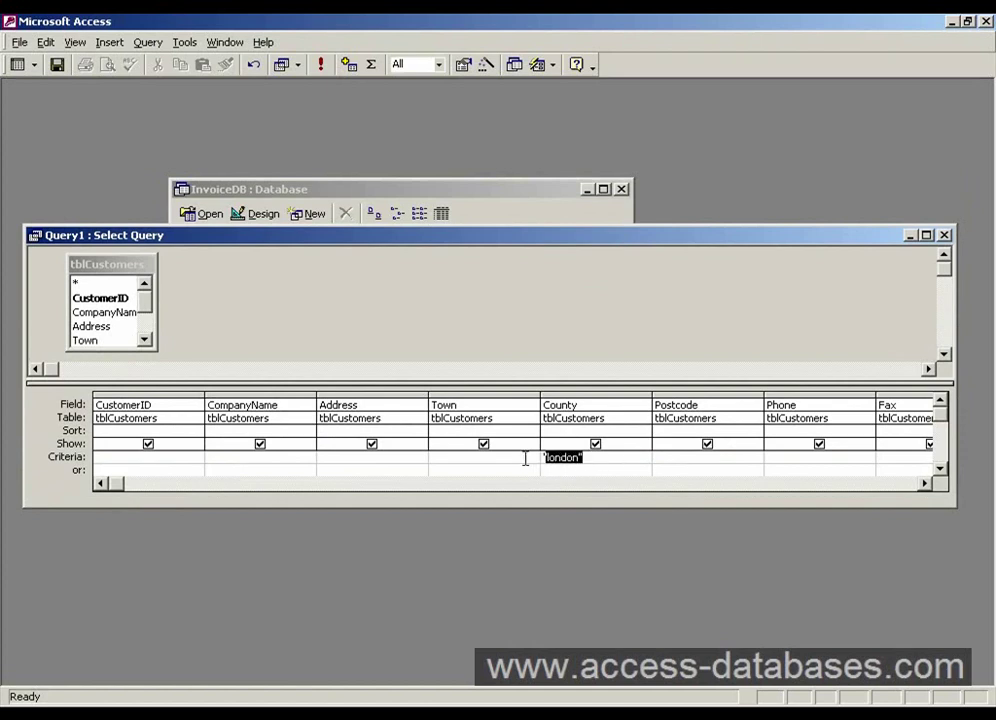
click(572, 430)
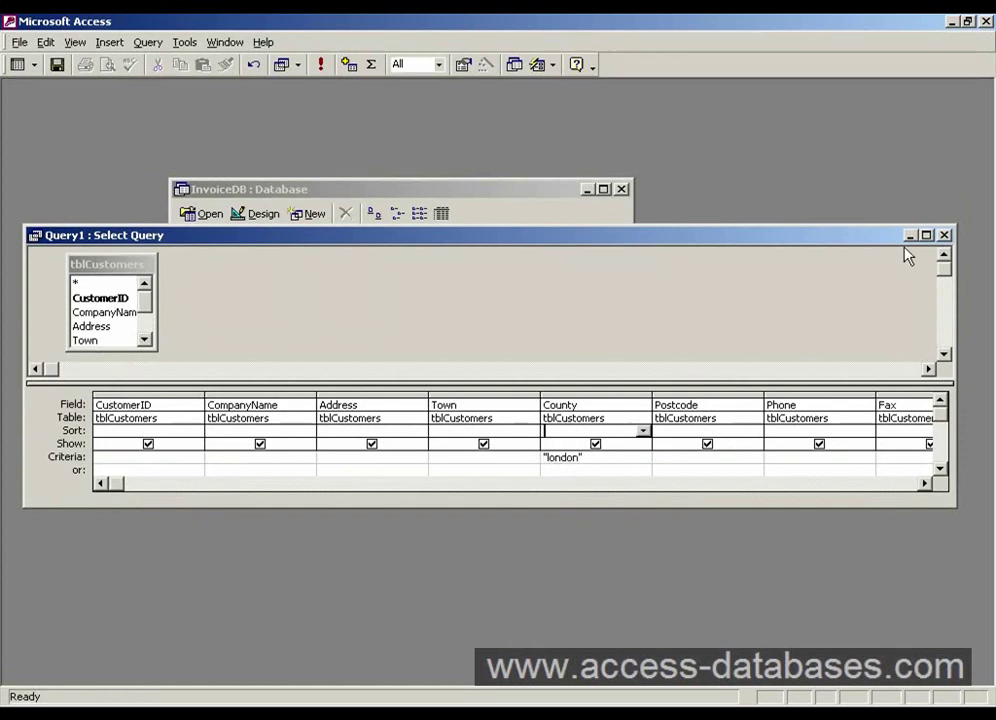
click(943, 236)
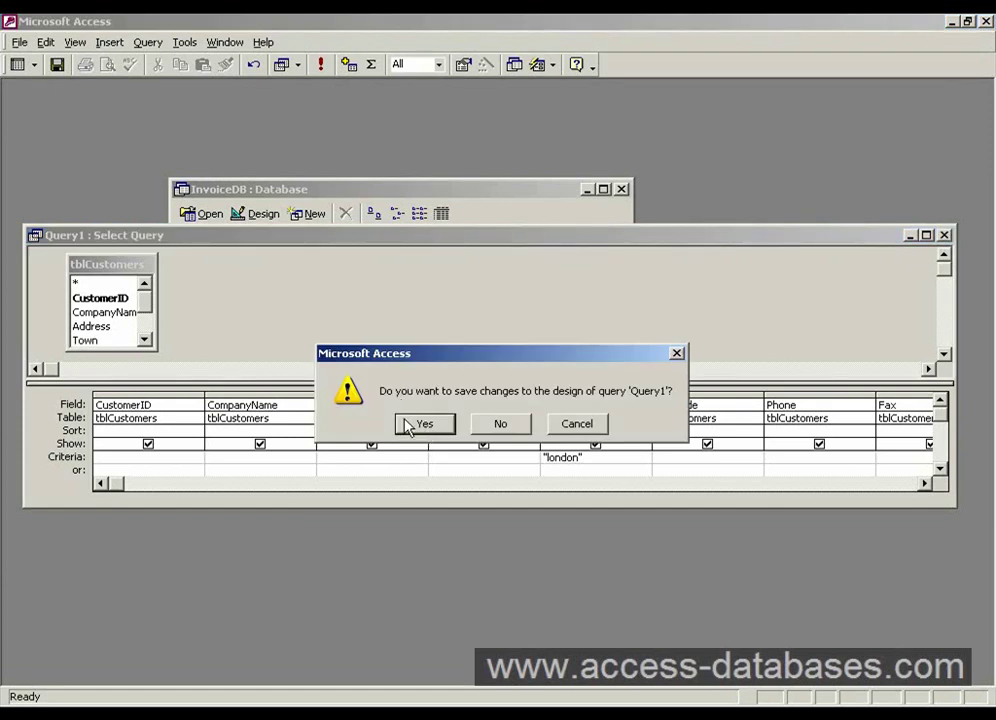
click(410, 423)
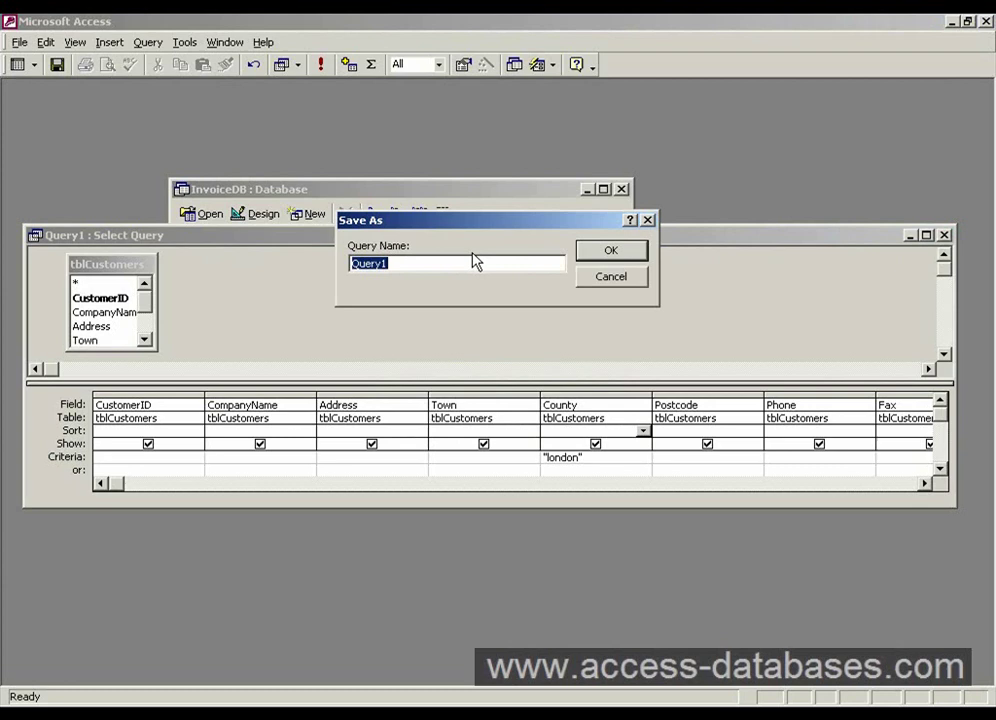
text(qryCustomers)
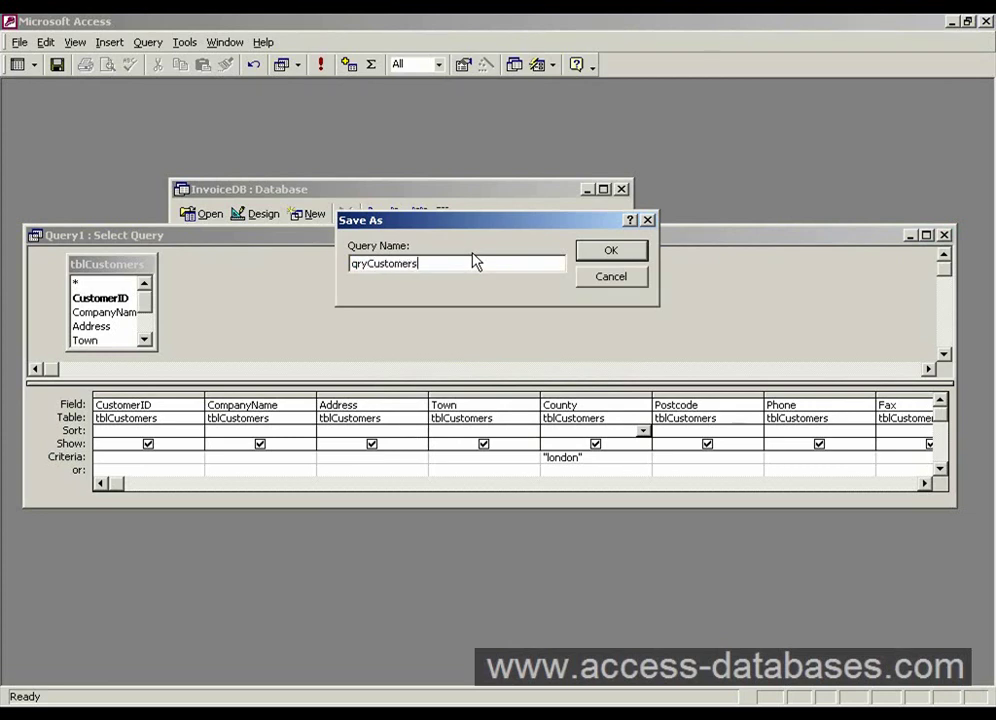
text(London)
drag(476, 230, 469, 284)
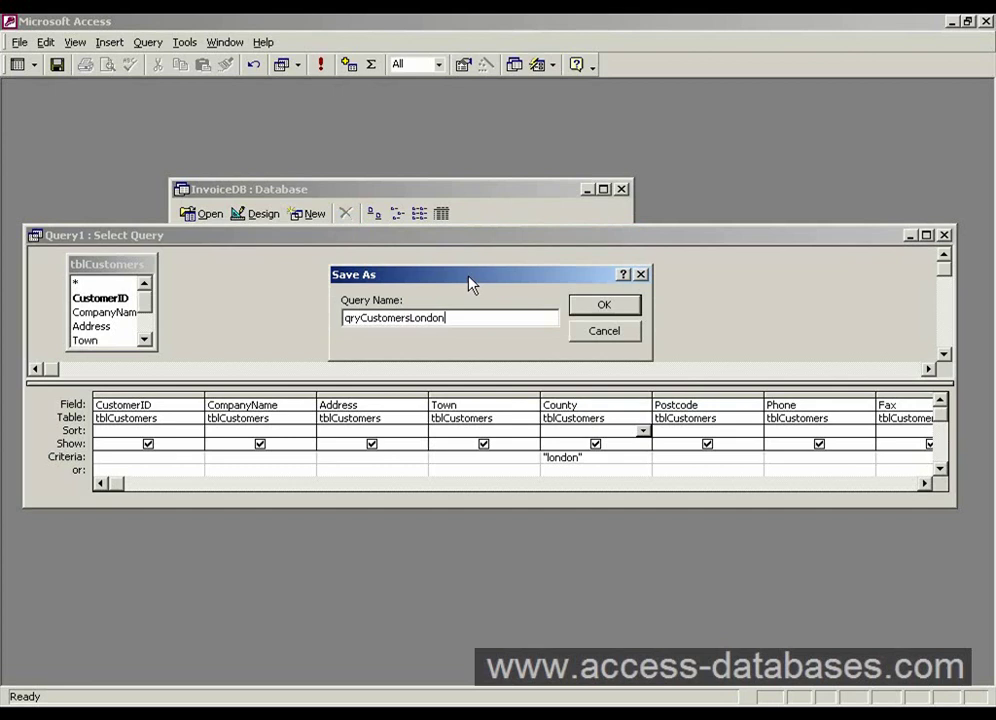
click(586, 305)
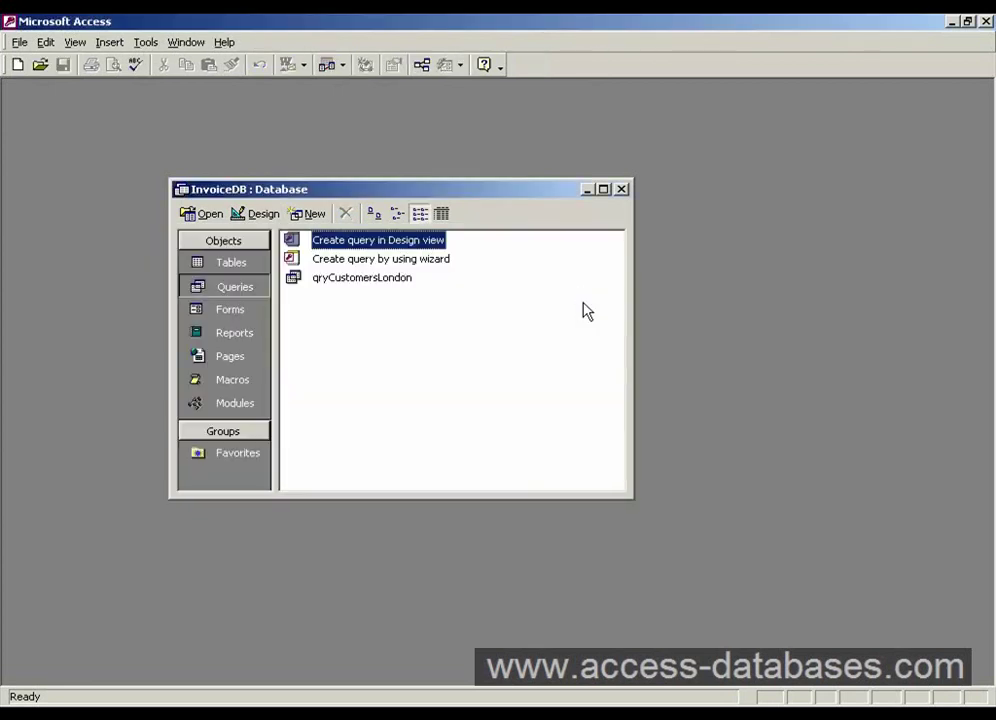
Step: Create a new form in Design View with qryCustomersLondon as its data source
click(386, 282)
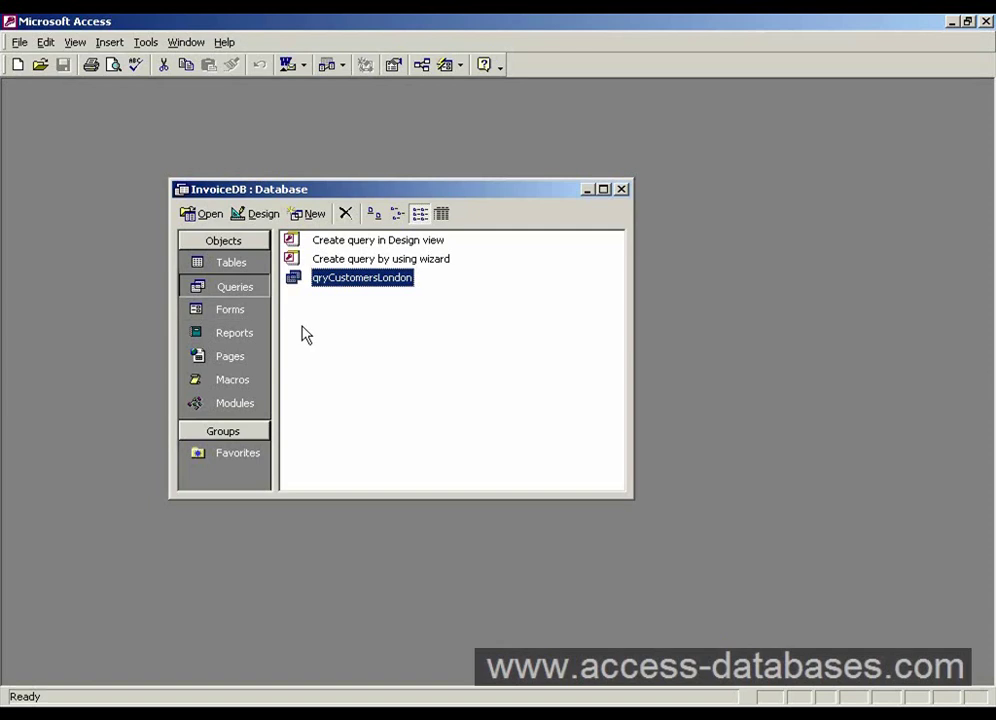
click(232, 310)
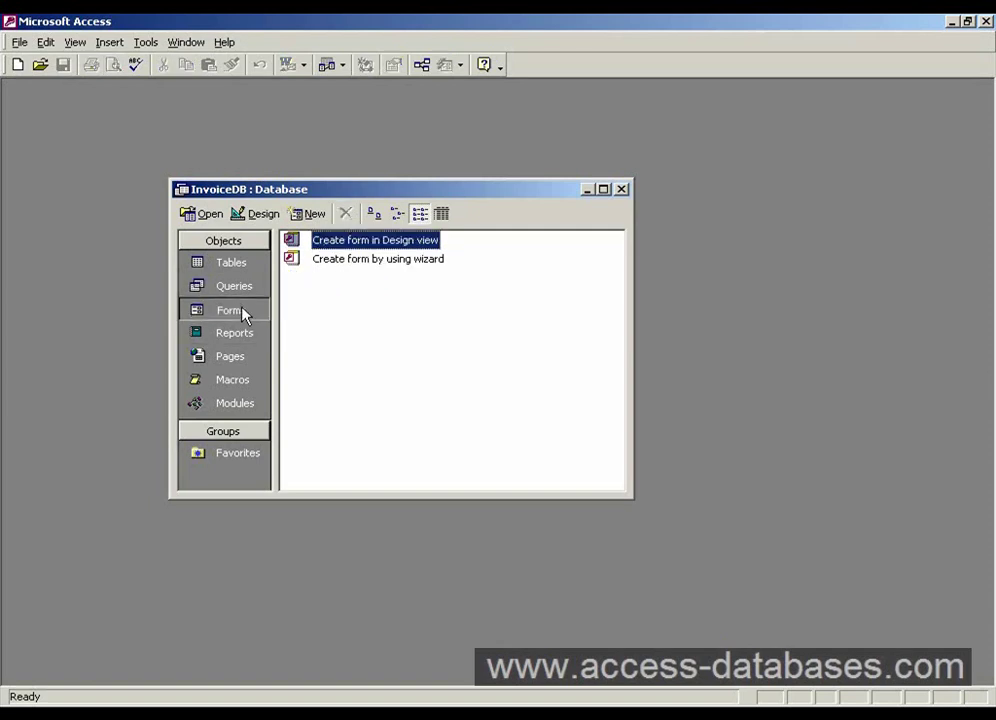
click(310, 213)
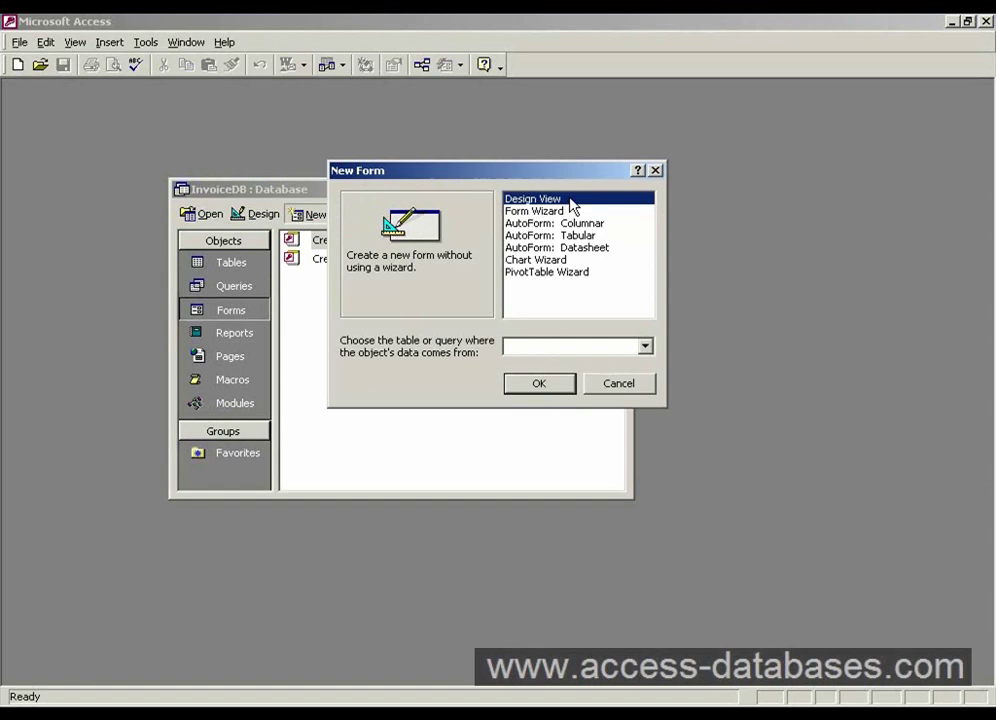
click(645, 346)
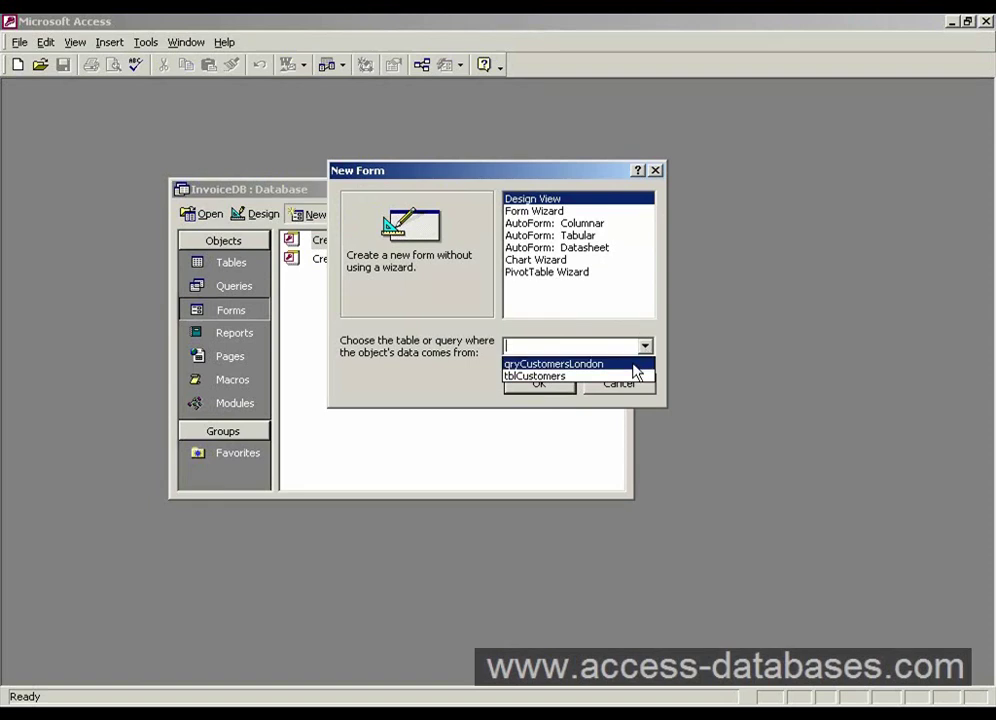
click(633, 365)
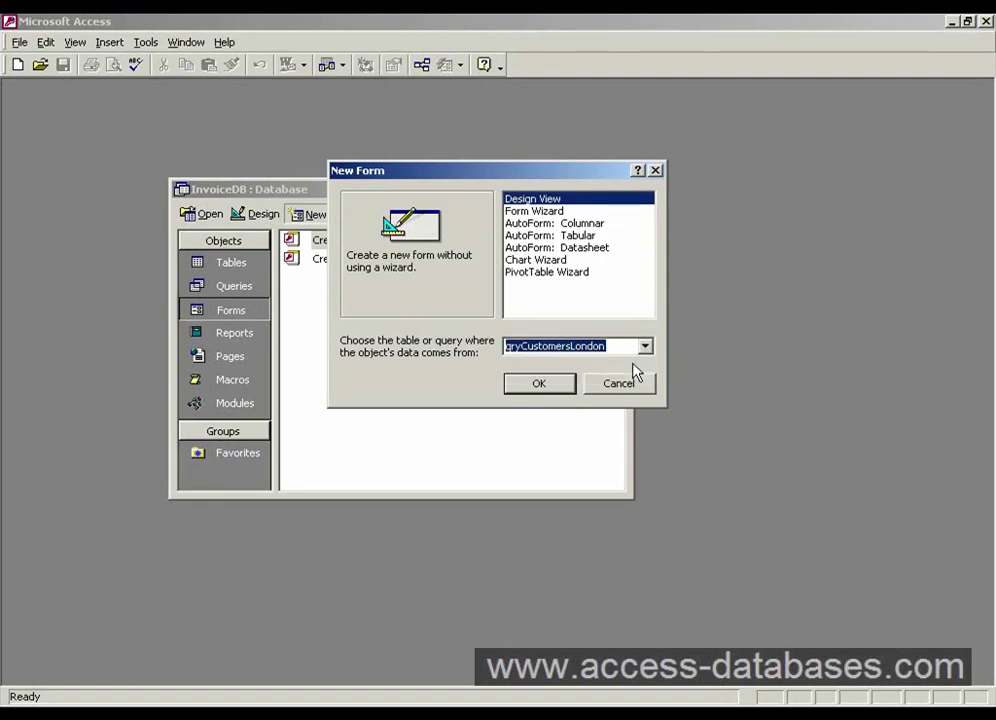
click(534, 386)
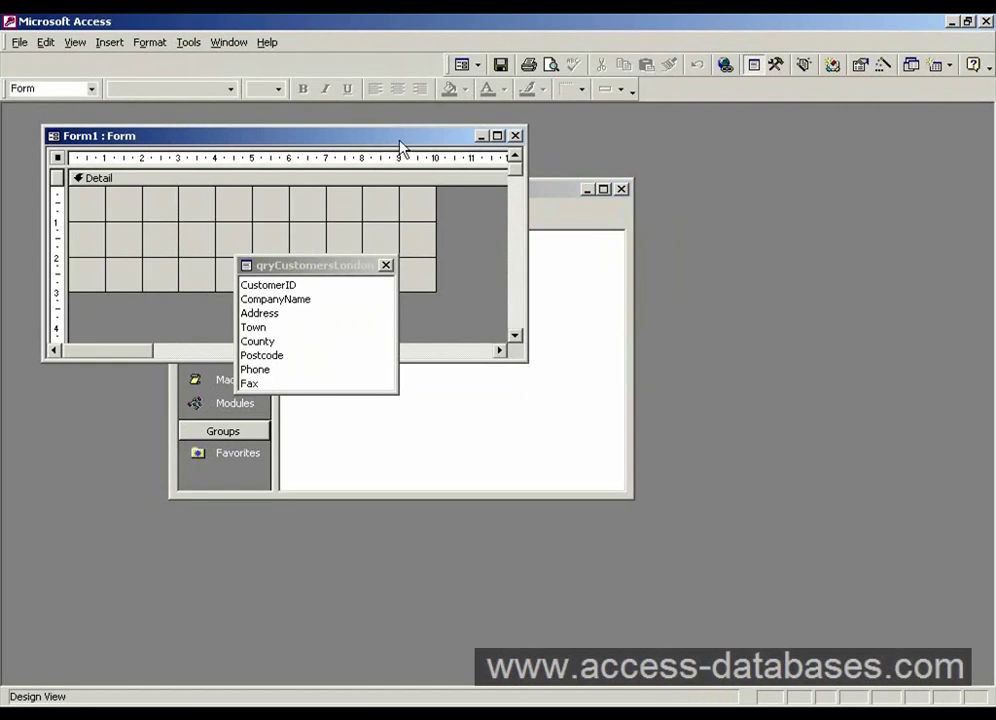
Step: Minimize the InvoiceDB database window, place the form and field list side by side, and lengthen the field list
drag(404, 143, 638, 243)
click(586, 190)
drag(307, 270, 430, 355)
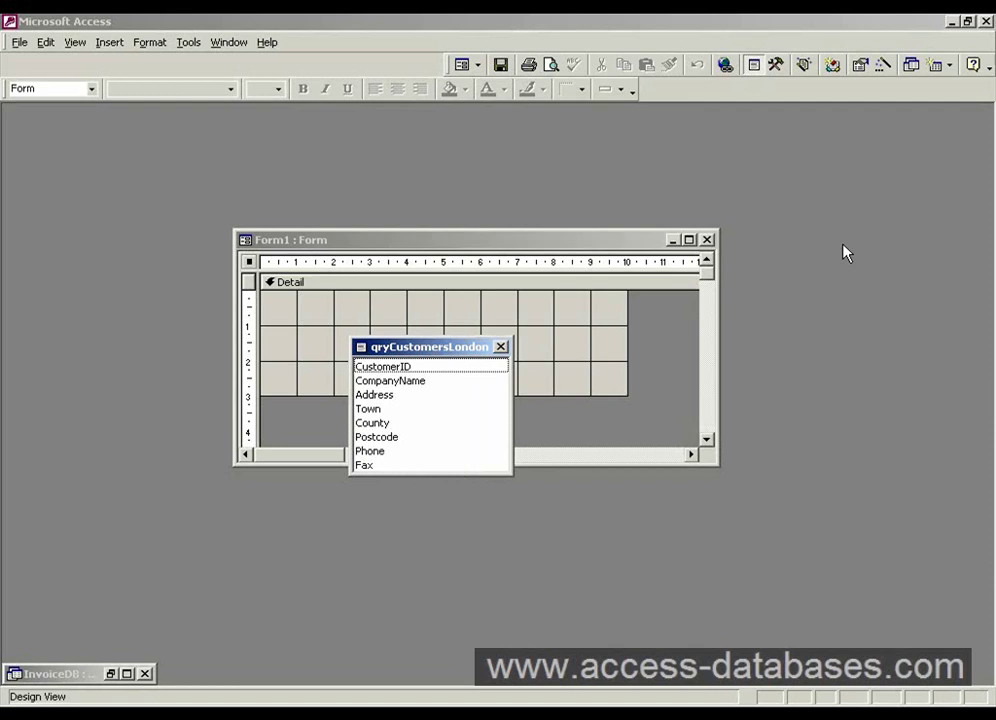
drag(430, 347, 848, 245)
drag(622, 245, 516, 228)
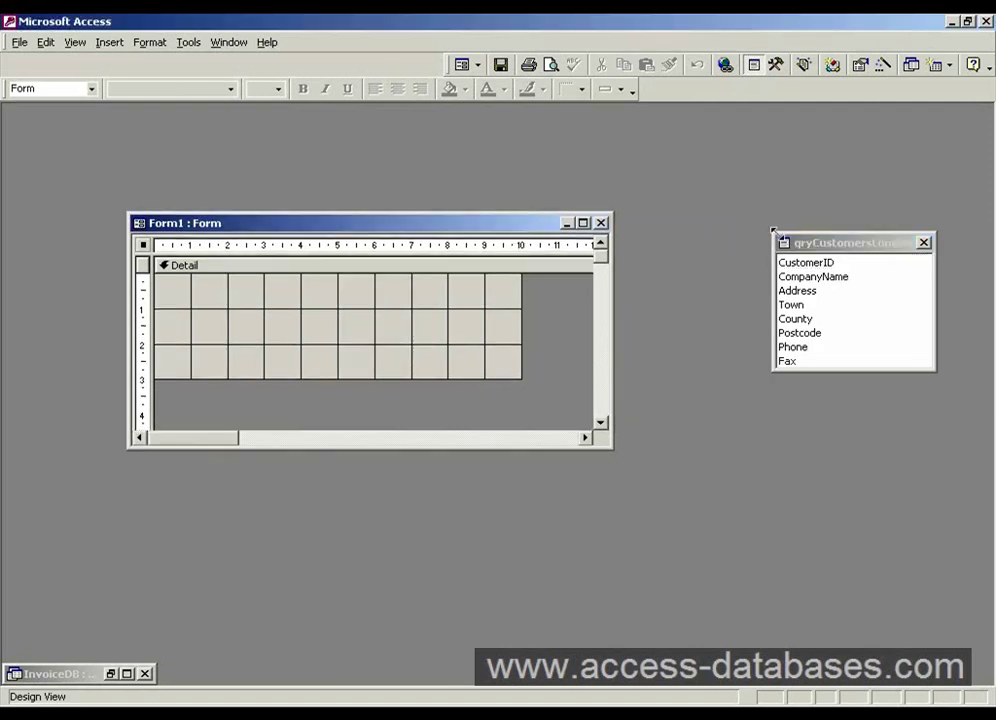
drag(822, 243, 778, 189)
drag(798, 316, 803, 397)
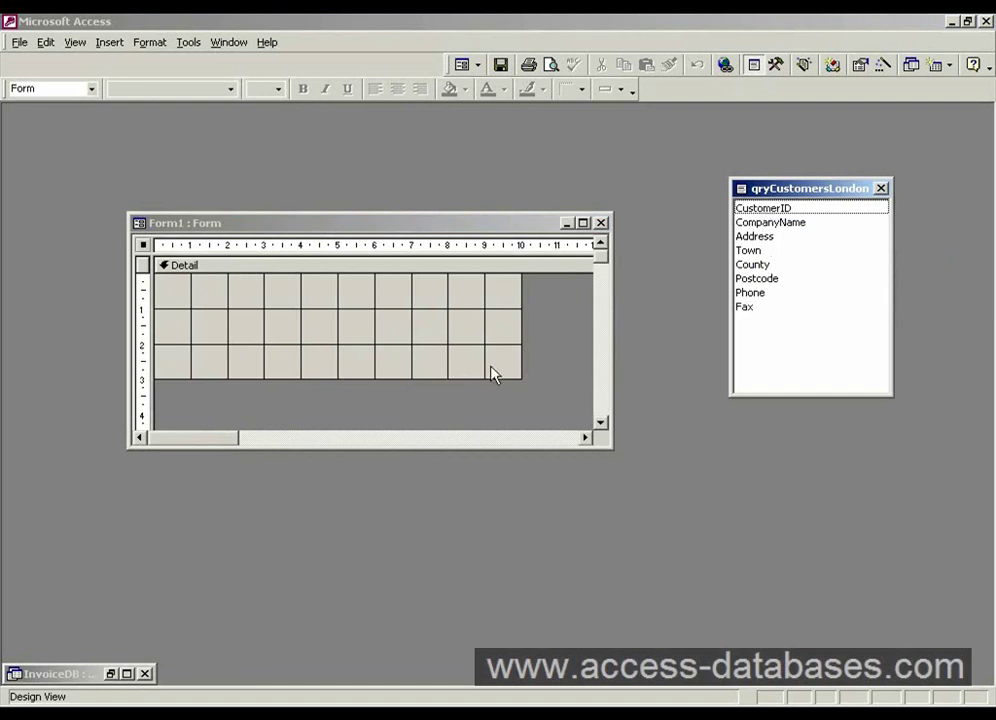
Step: Extend the Detail section to about 4 on the ruler and add the CustomerID, CompanyName and Address fields one below another
drag(489, 380, 498, 416)
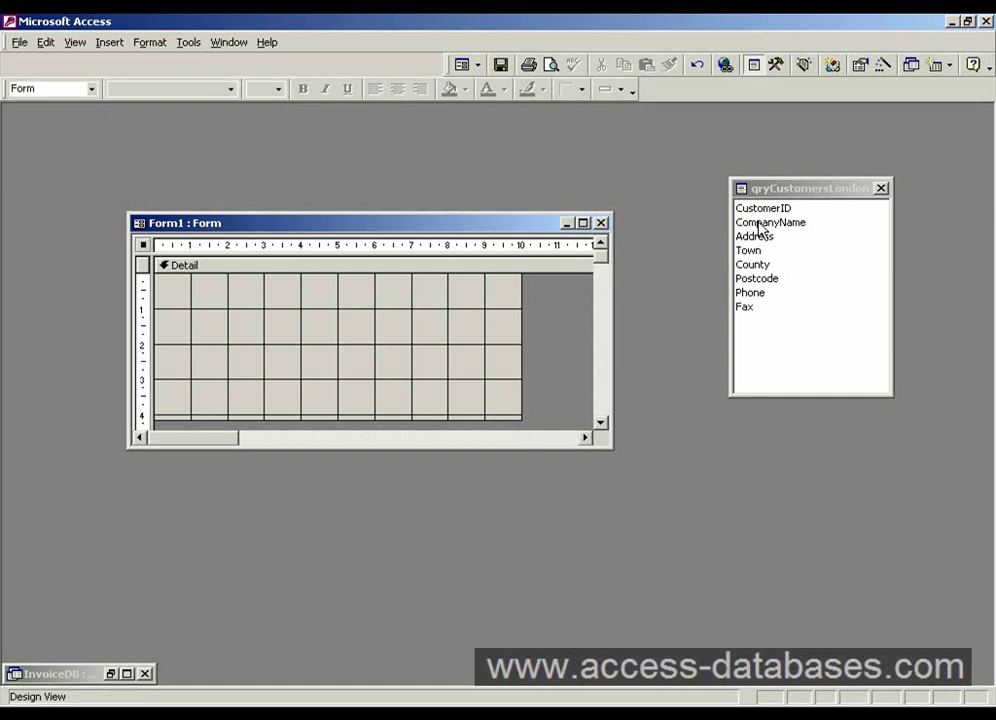
drag(759, 210, 270, 303)
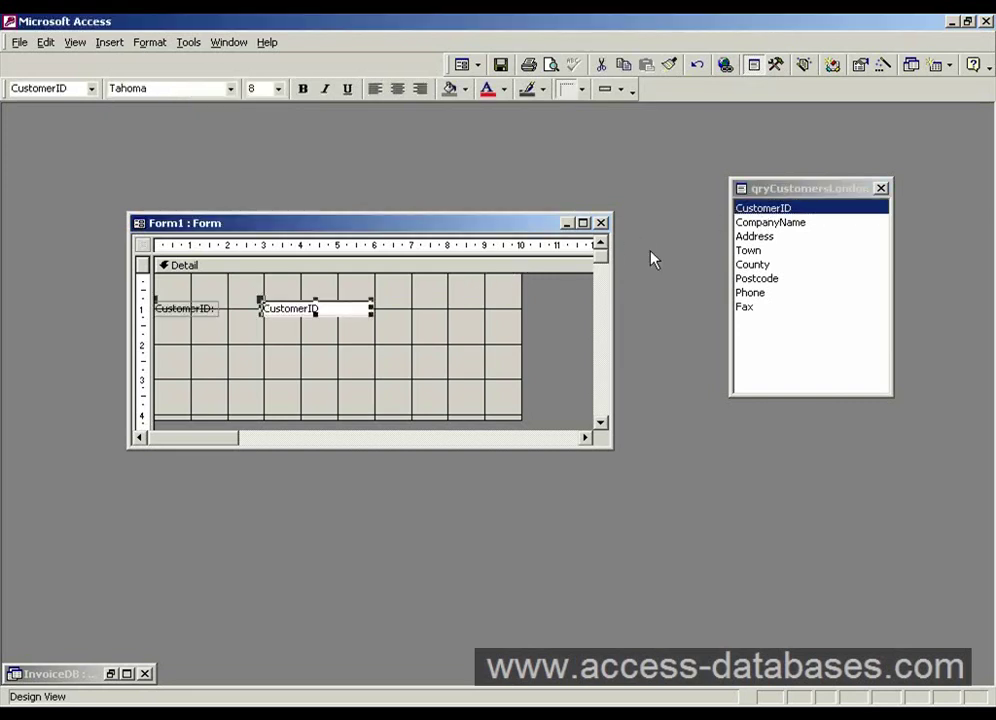
click(797, 230)
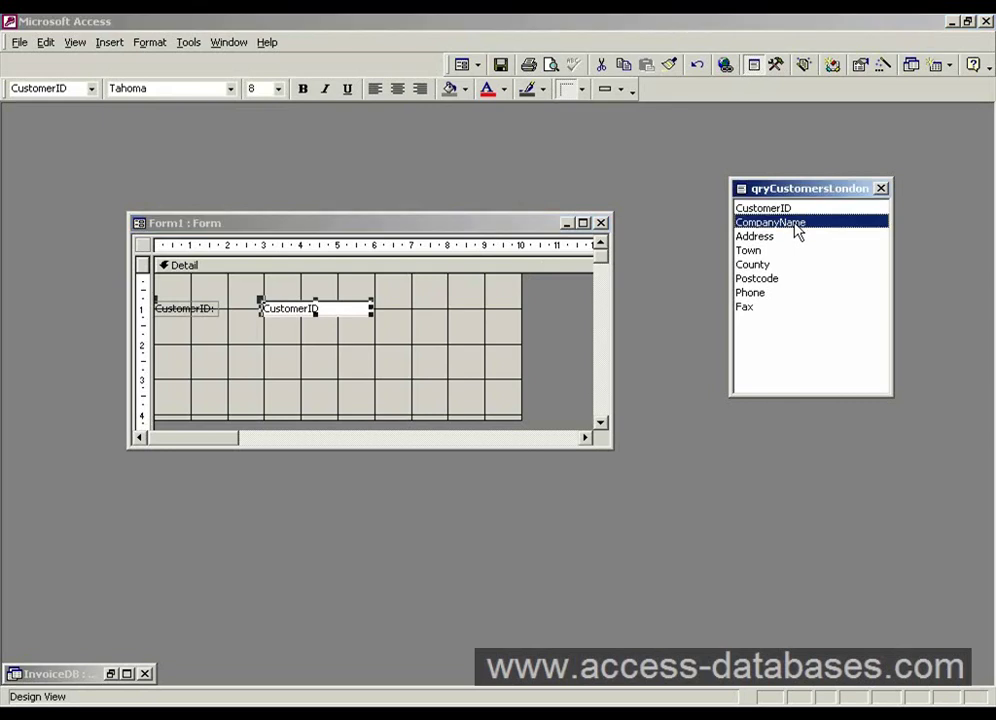
drag(797, 230, 264, 338)
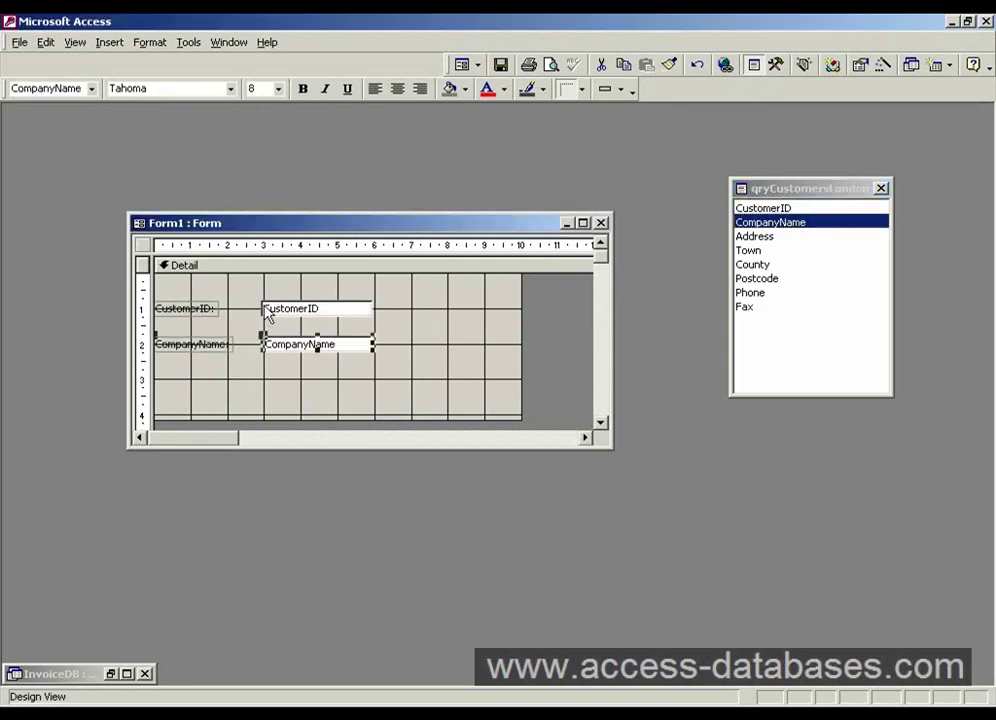
click(762, 237)
drag(775, 245, 273, 372)
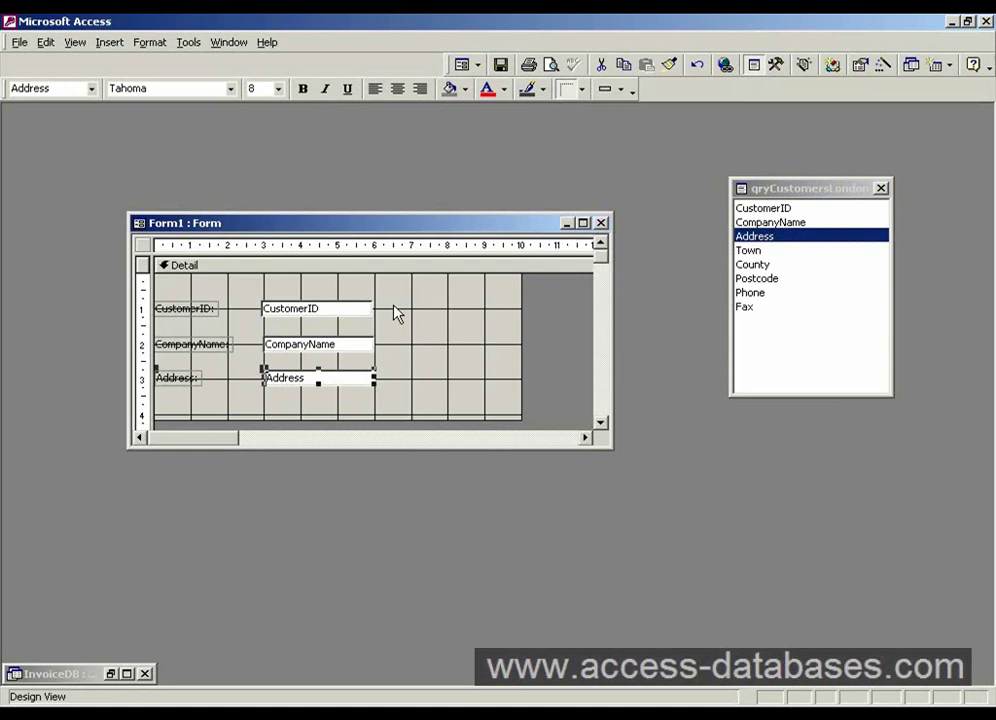
Step: Check the text box and attached label of the CustomerID, CompanyName and Address fields by selecting each in turn
click(368, 316)
click(204, 312)
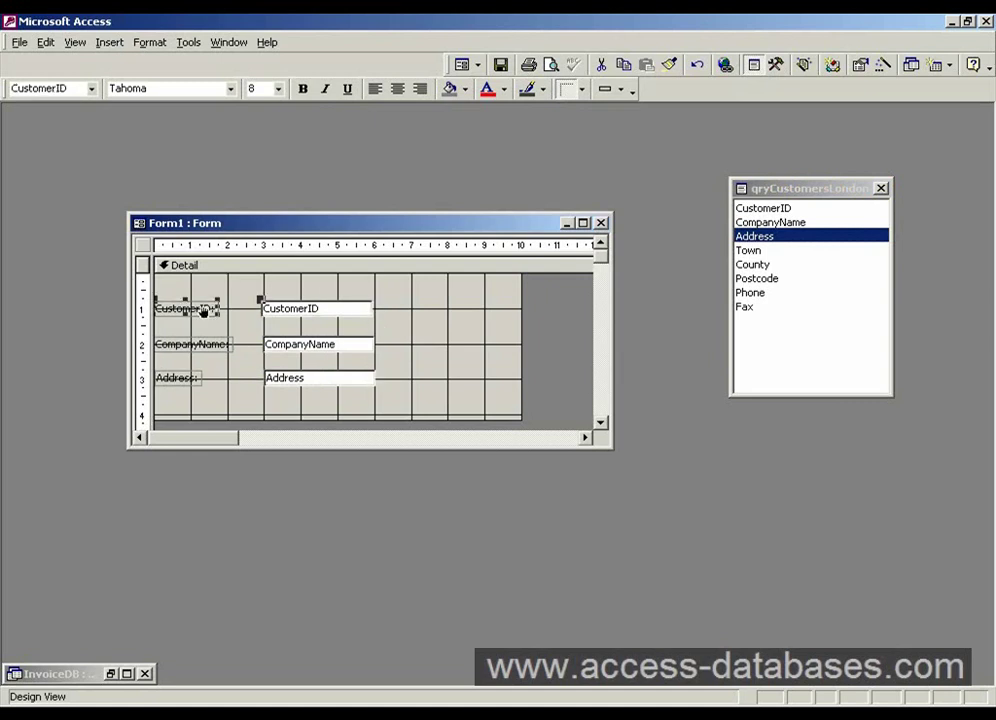
click(349, 344)
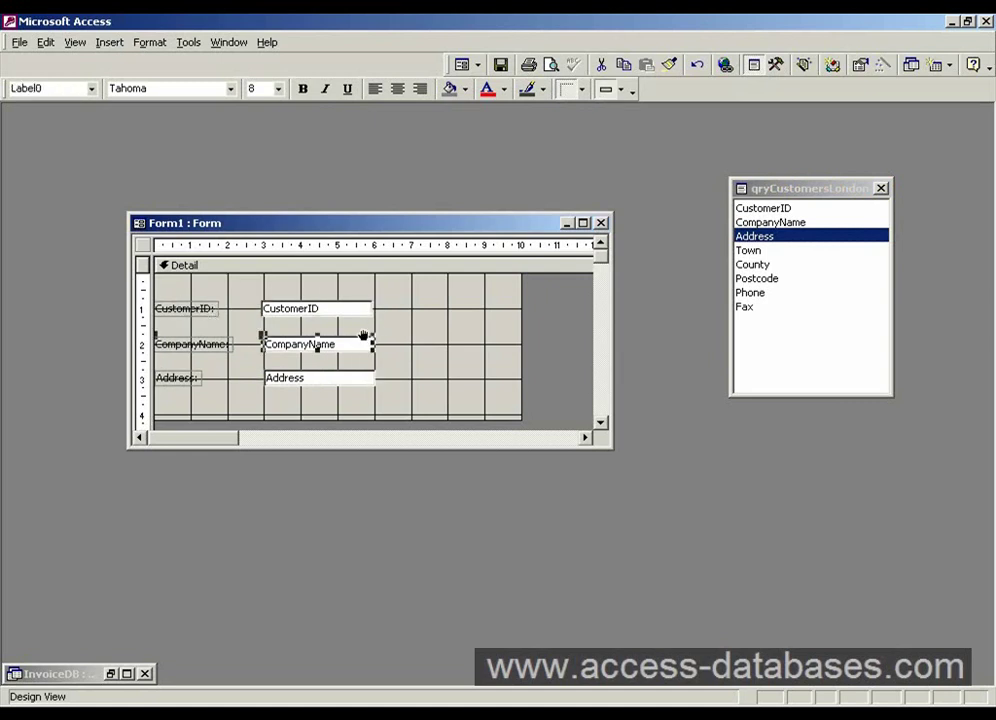
click(210, 347)
click(291, 386)
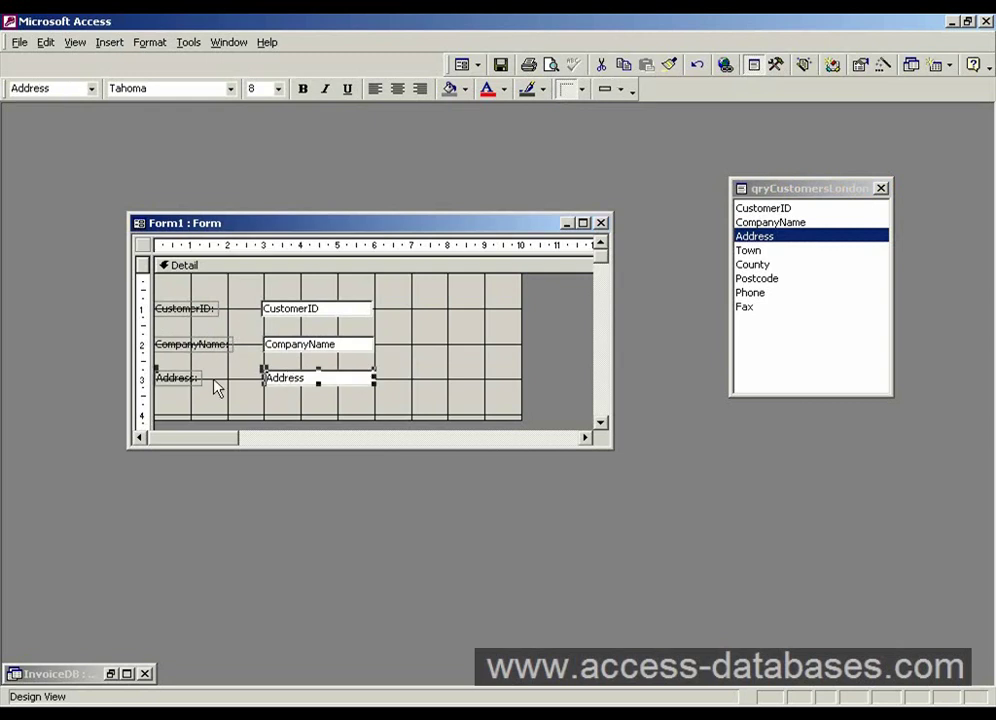
click(185, 379)
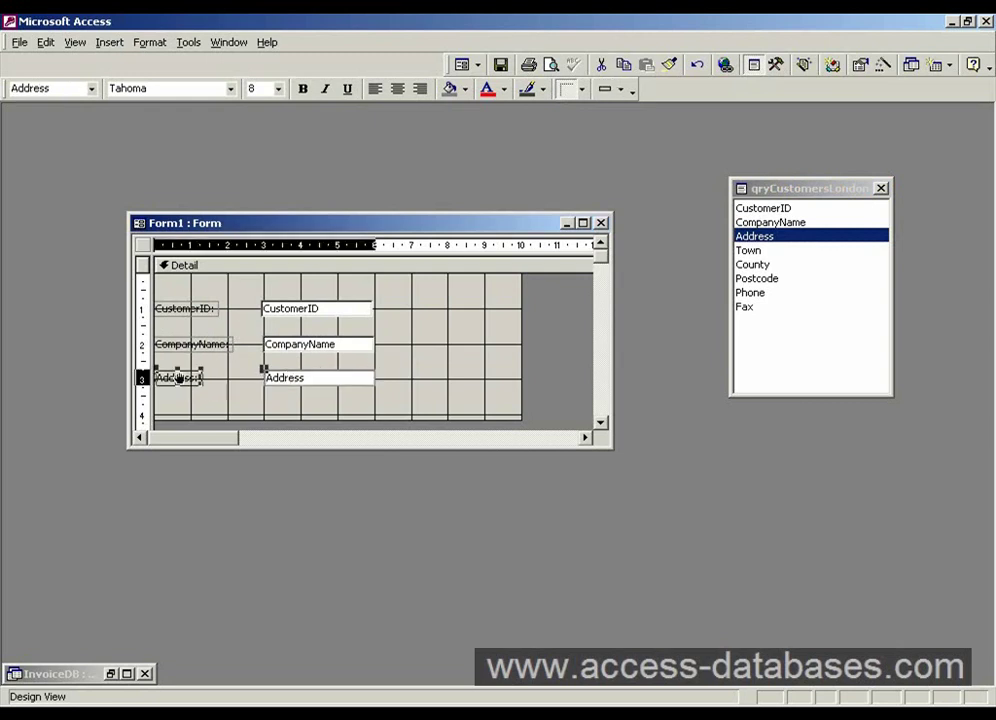
Step: Maximize the form design window and enlarge the Detail section to about 14 wide by 9 high on the rulers
double_click(415, 224)
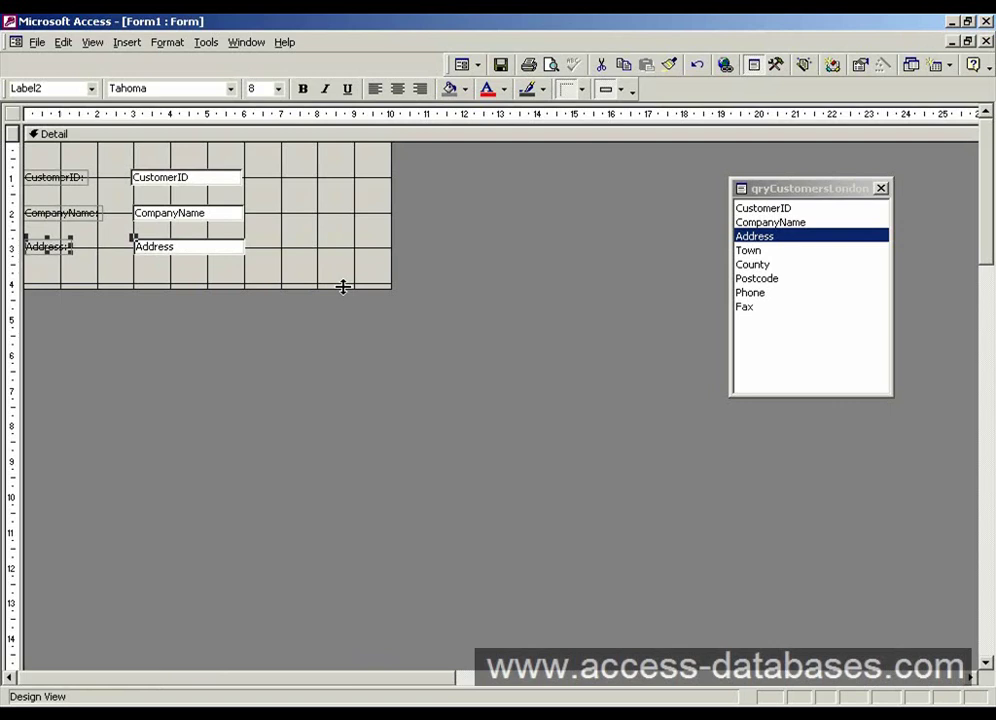
drag(343, 287, 336, 465)
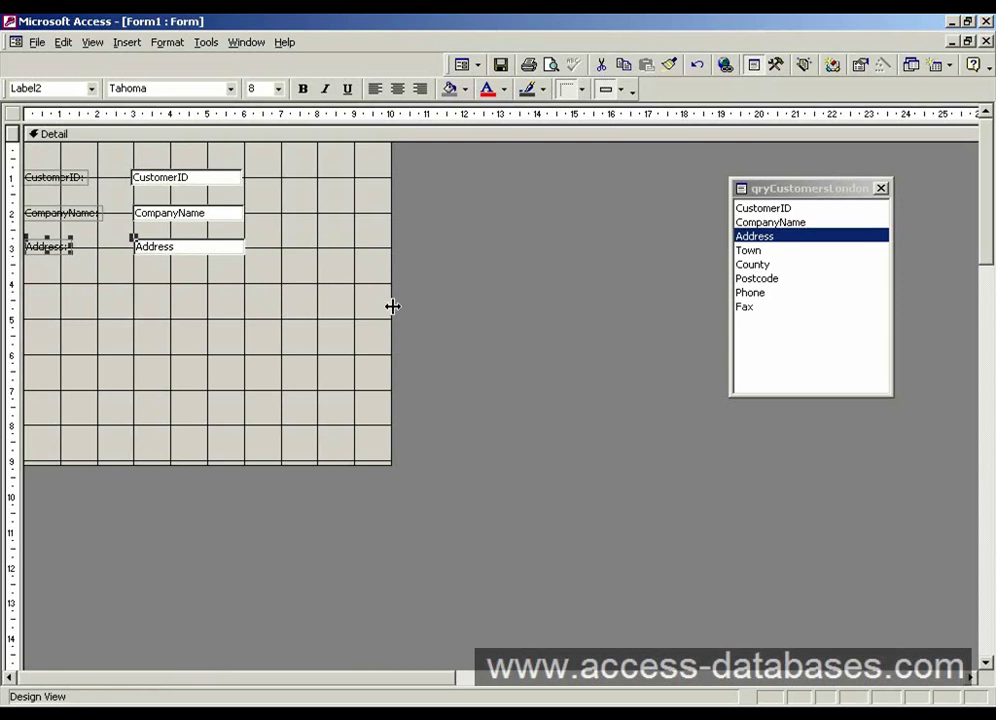
drag(392, 280, 541, 297)
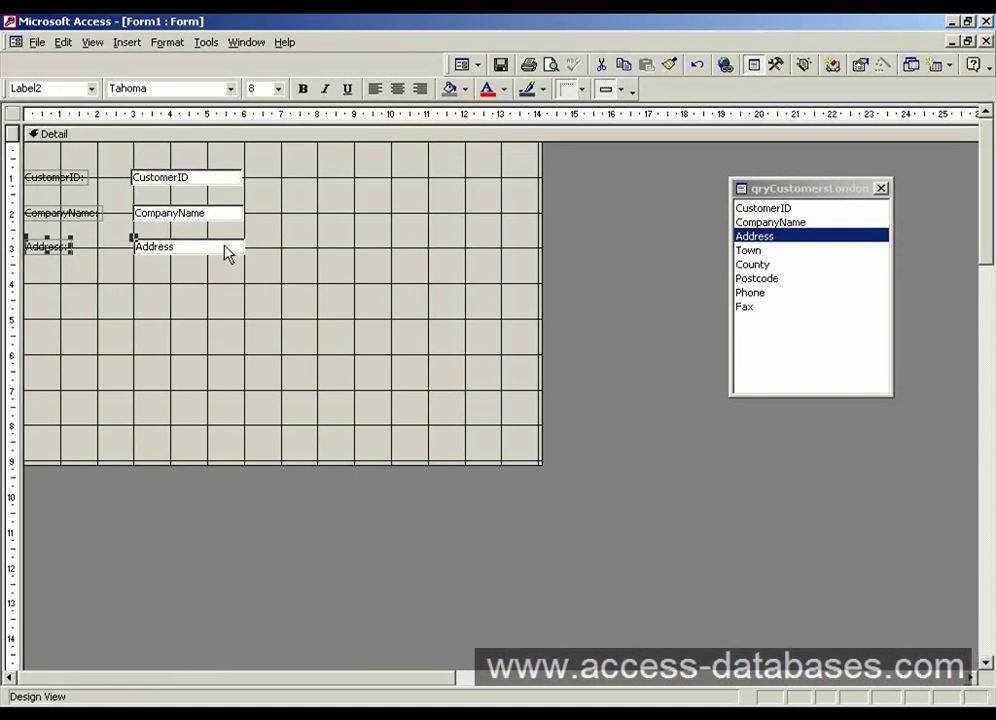
Step: Remove the CustomerID, CompanyName and Address text boxes and their labels from the form
drag(296, 164, 42, 270)
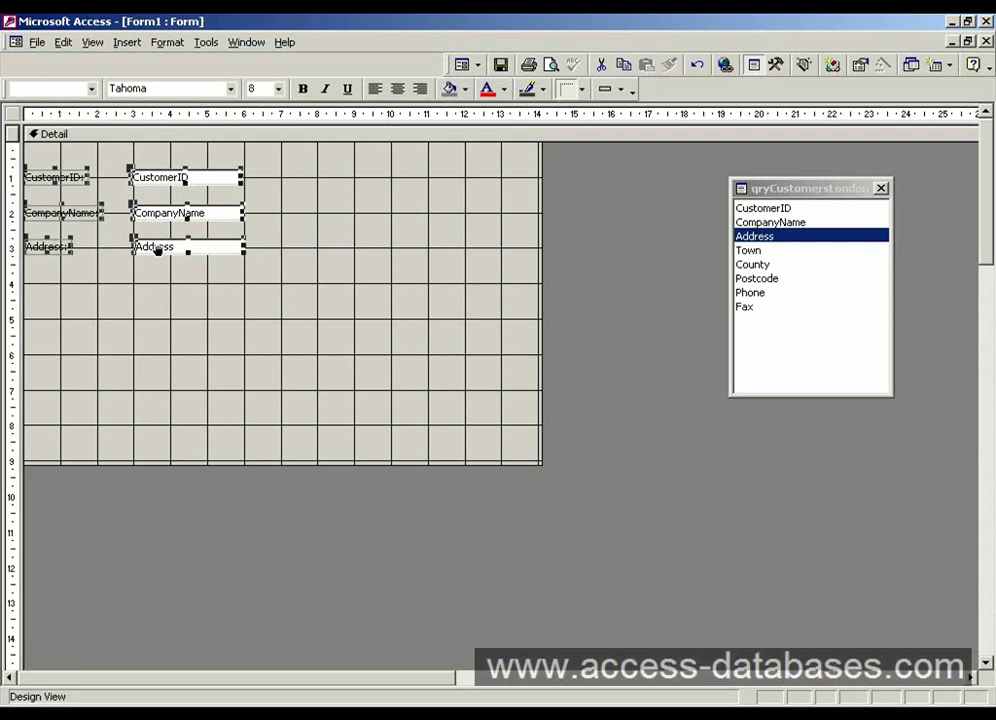
right_click(157, 249)
click(188, 344)
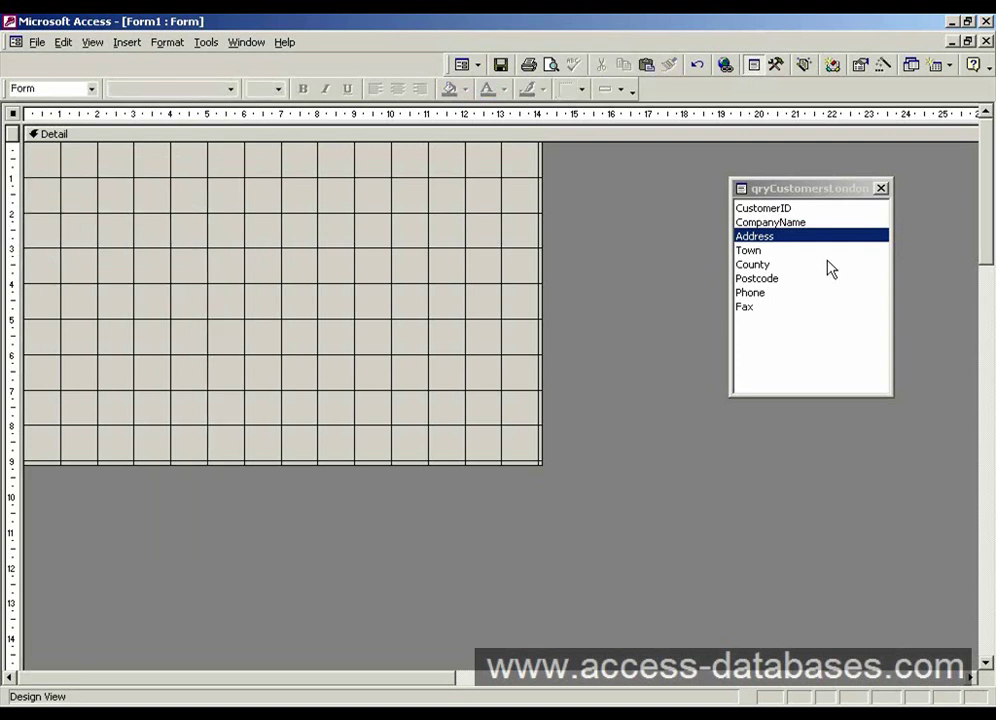
Step: Add all qryCustomersLondon fields, CustomerID through Fax, to the Detail section at once, with text boxes starting about 5 across and 2.7 down
double_click(815, 190)
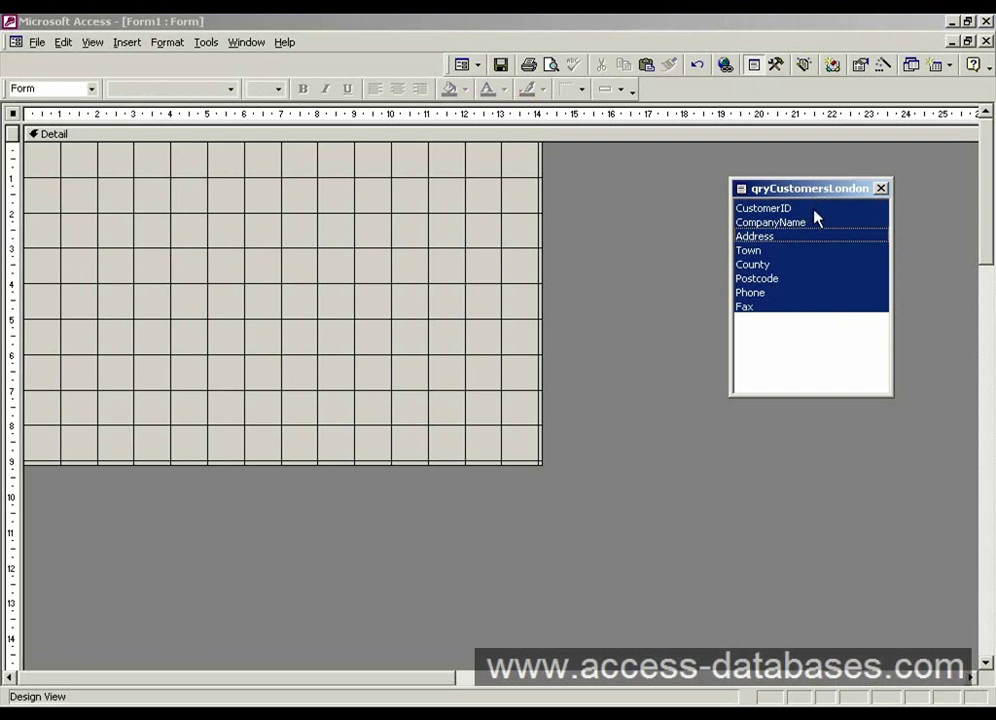
click(813, 212)
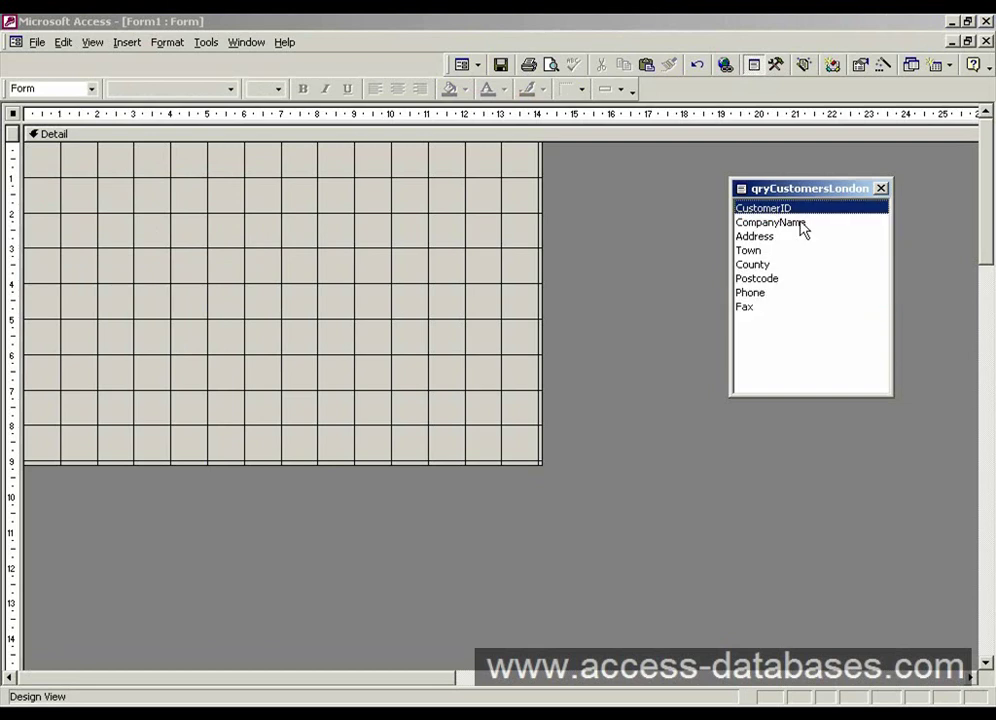
double_click(800, 197)
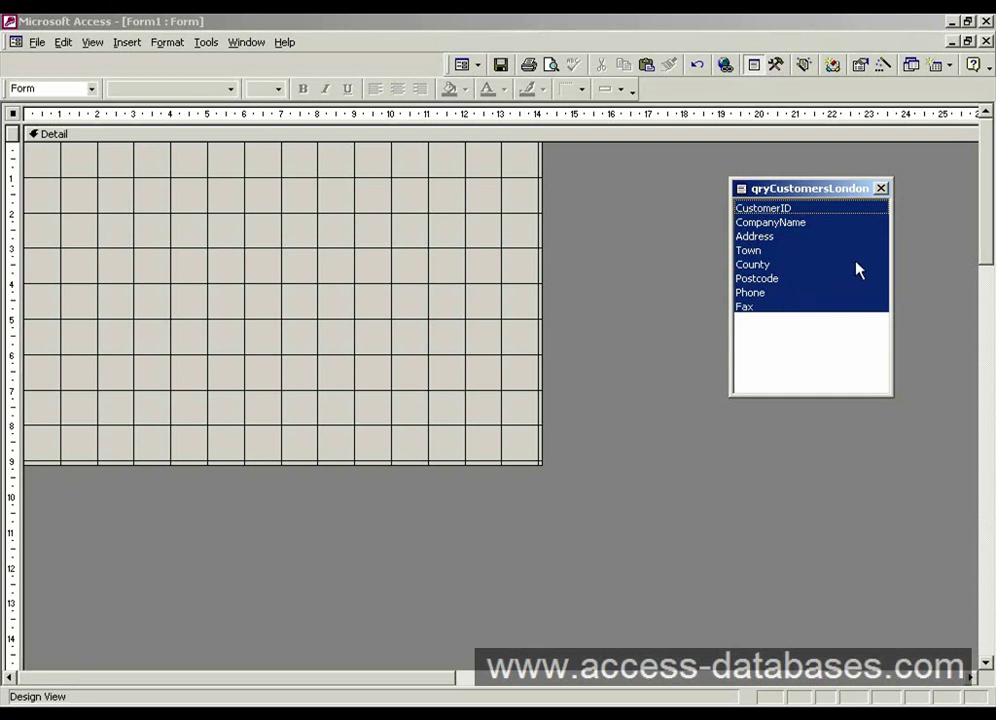
drag(857, 268, 213, 241)
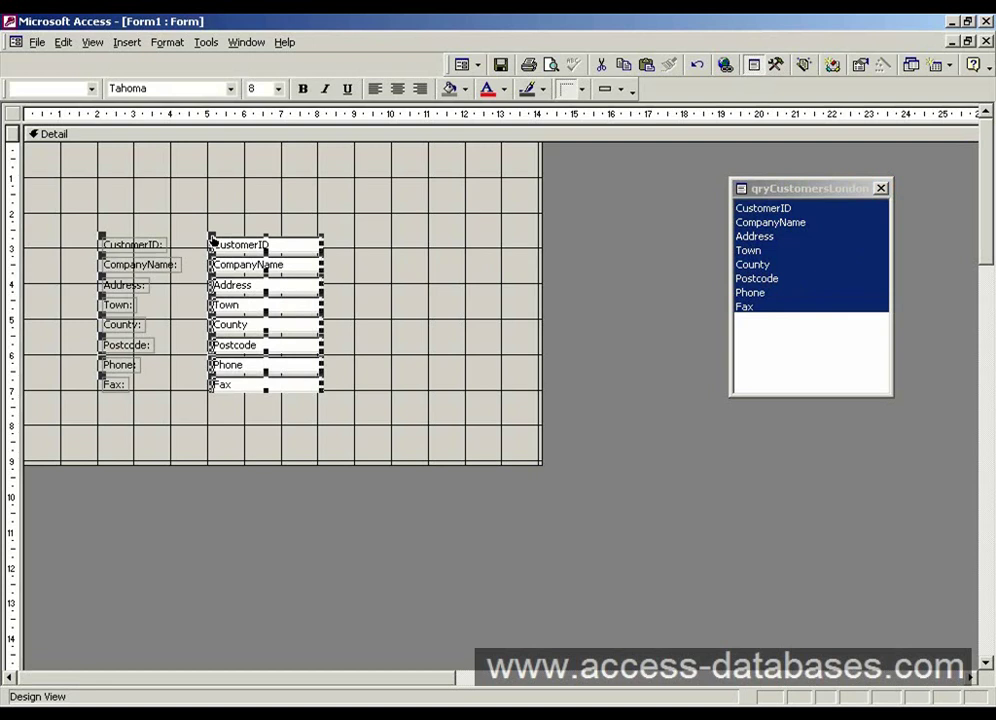
Step: Move all fields and their labels together so the text boxes start about 5.5 across and 1.1 down on the rulers
click(392, 222)
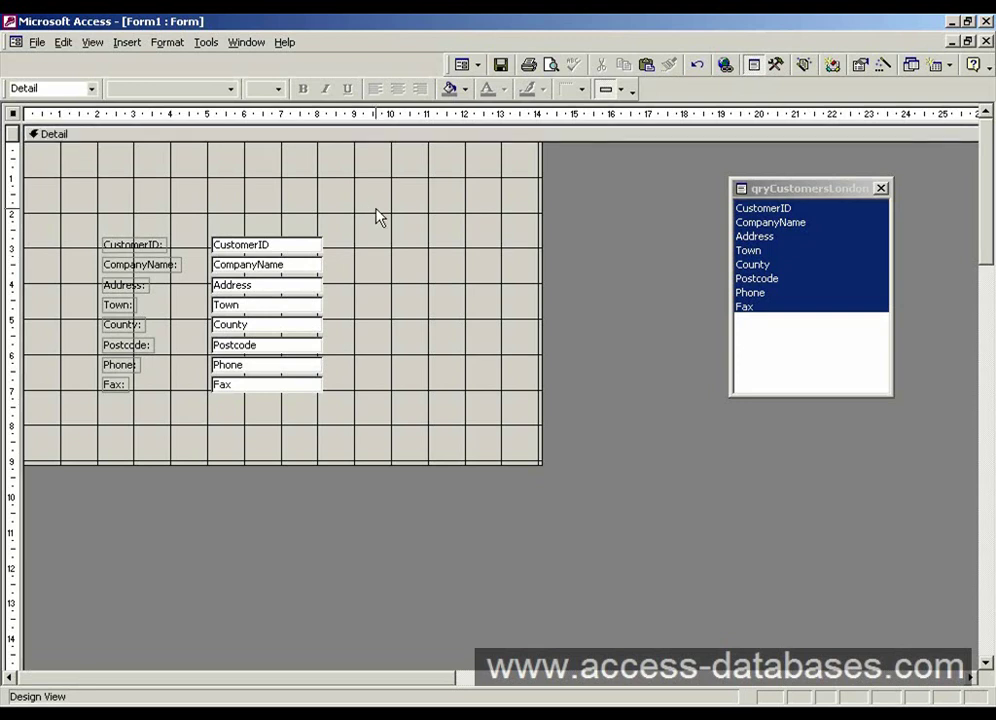
drag(363, 211, 78, 413)
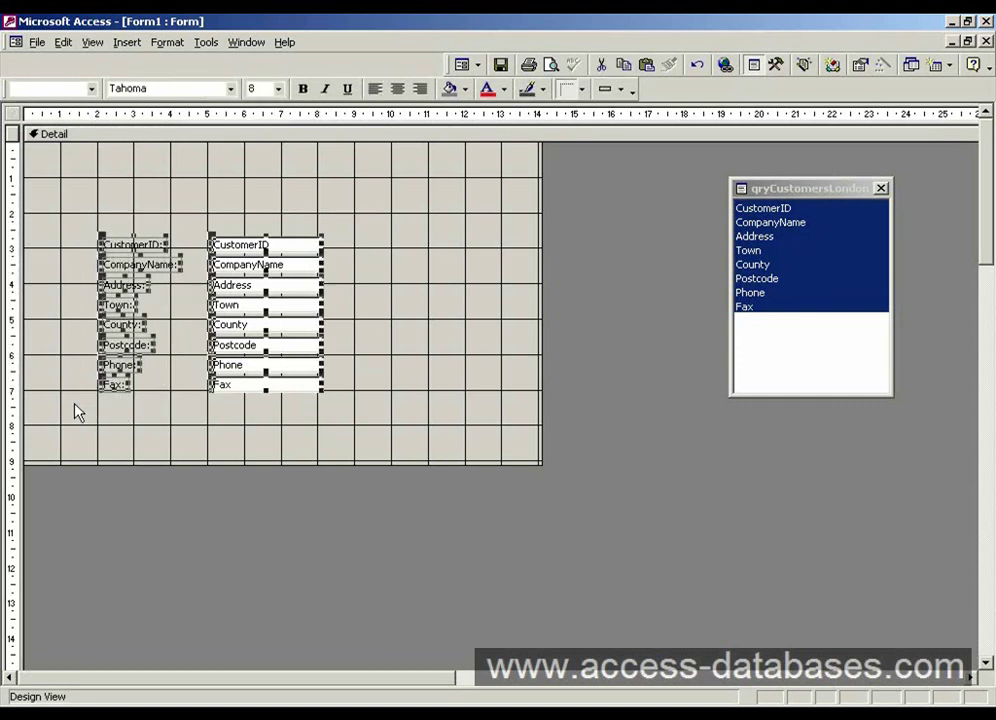
click(274, 325)
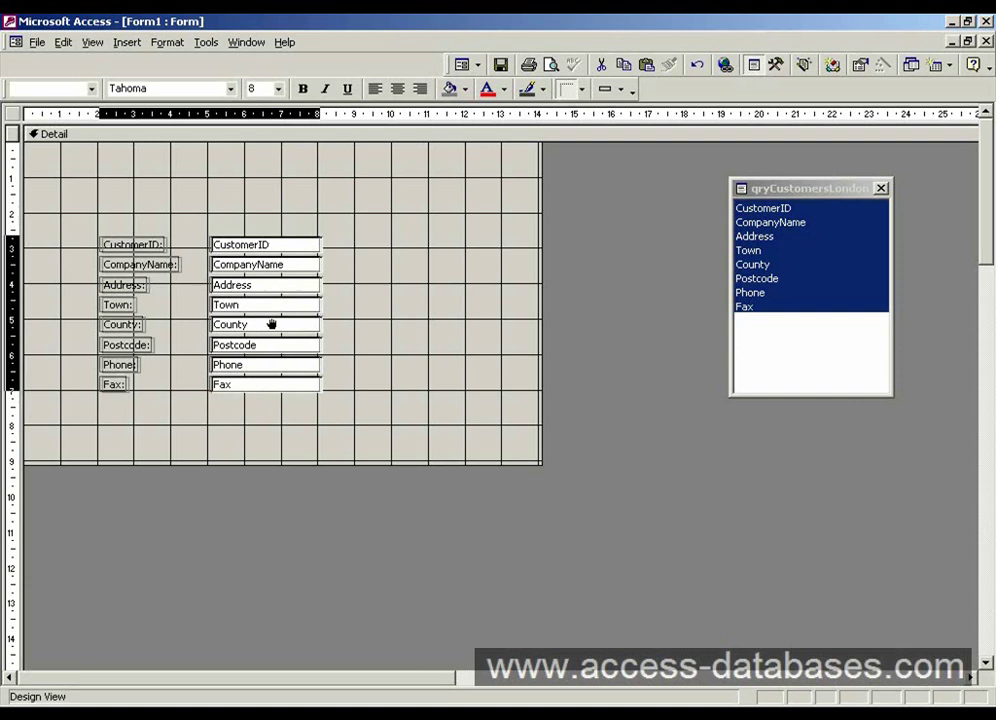
drag(271, 325, 289, 269)
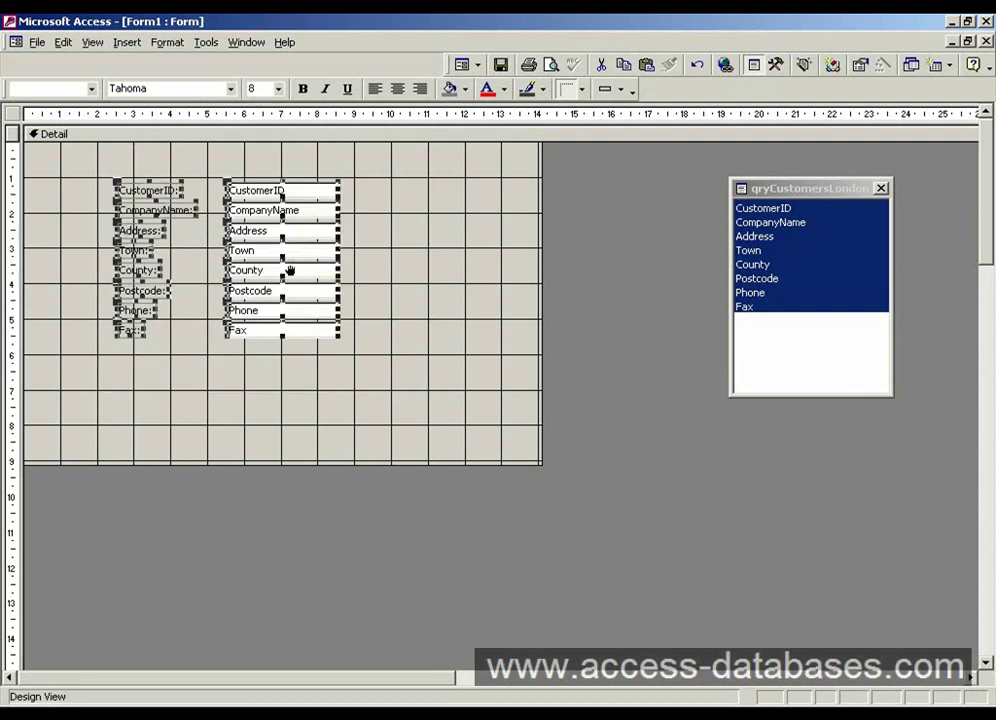
click(456, 308)
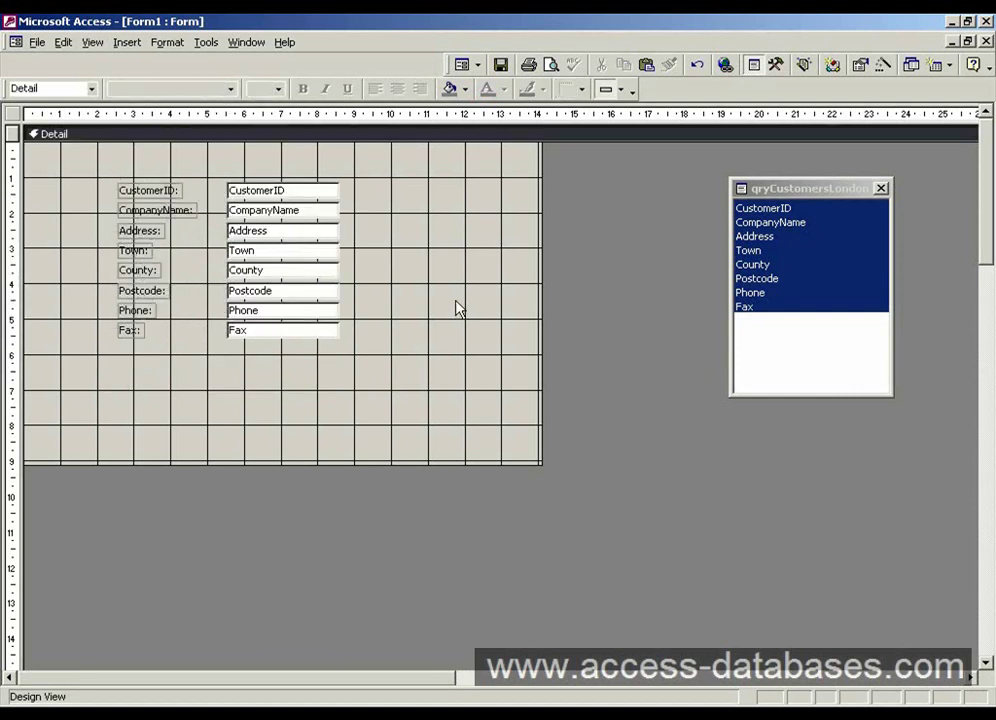
Step: Move the Fax text box and its label down to about 6 on the vertical ruler
click(298, 333)
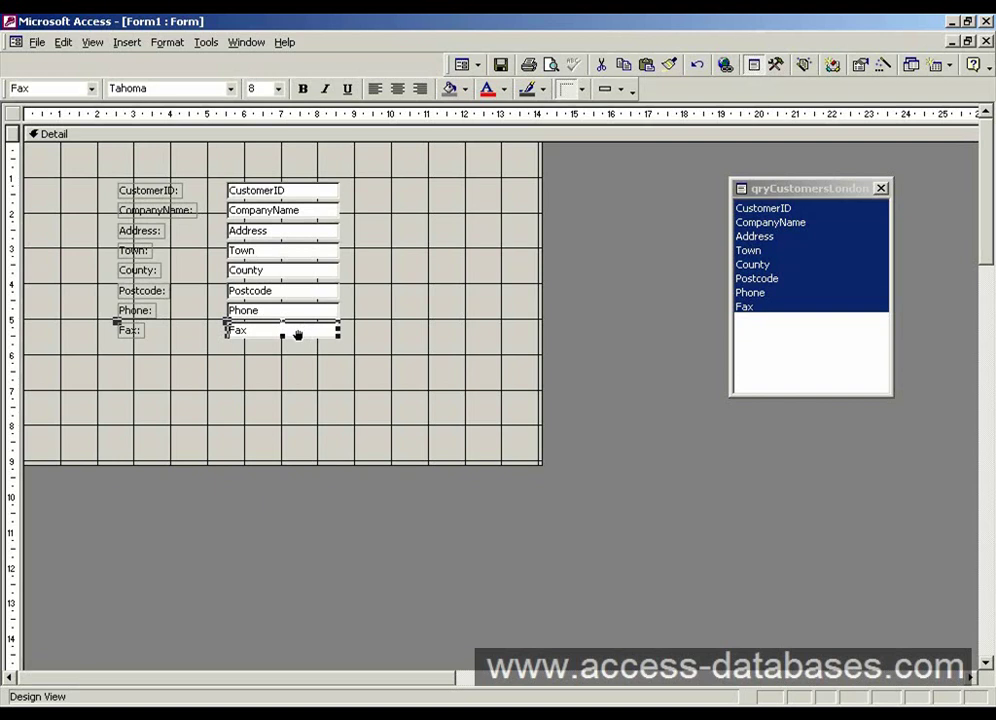
click(345, 356)
click(324, 332)
drag(300, 333, 300, 367)
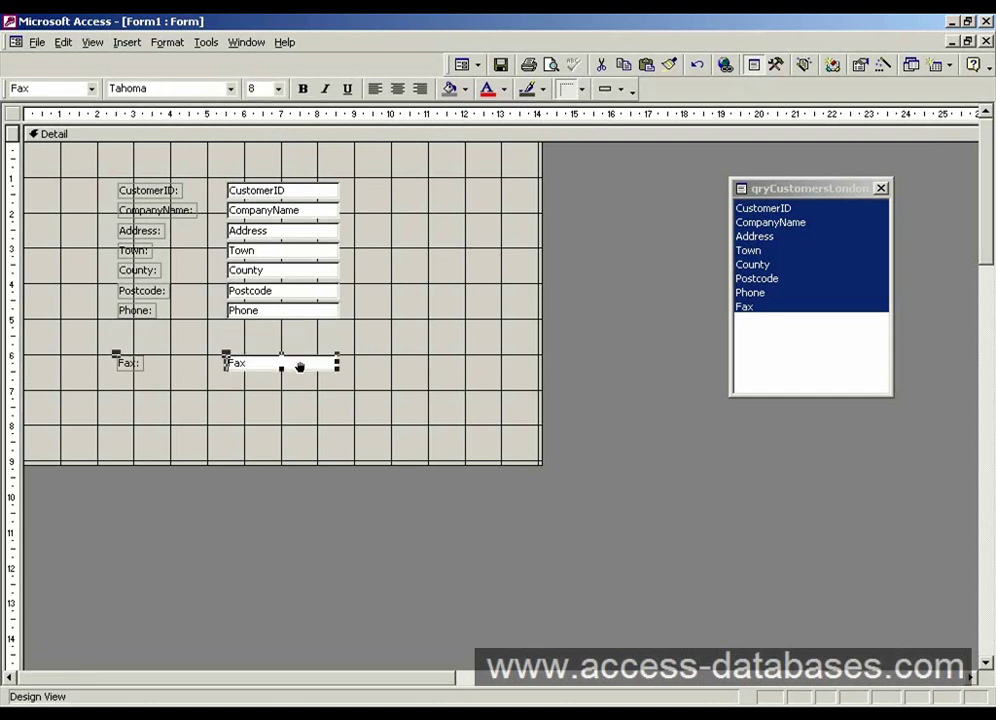
click(396, 382)
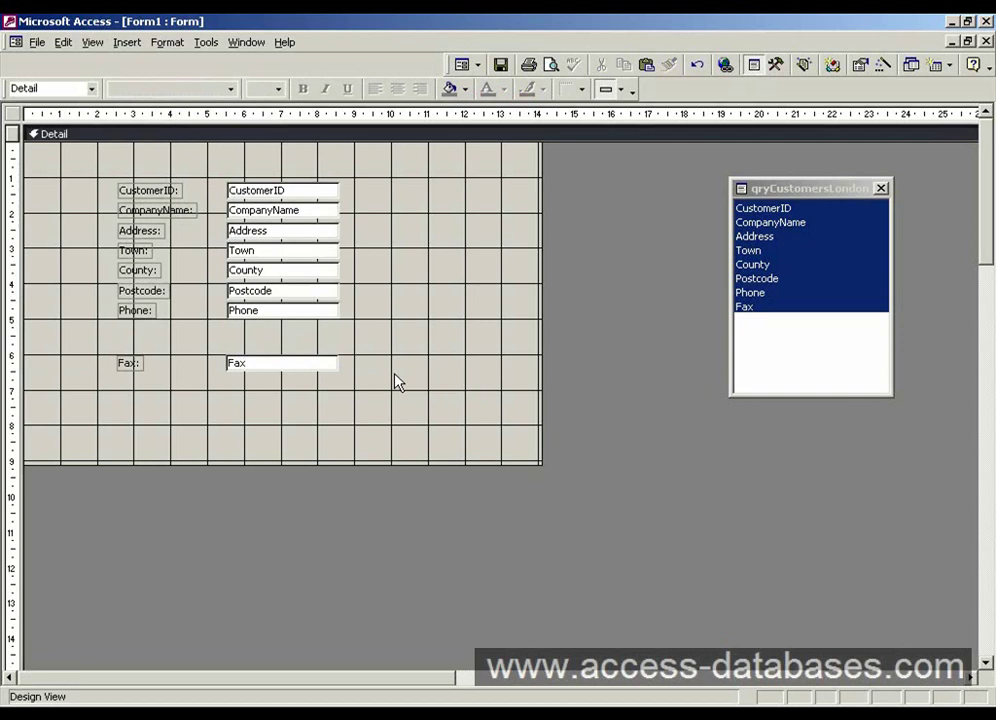
Step: Widen the Fax text box to about 11 on the horizontal ruler, and undo the sizing
click(333, 365)
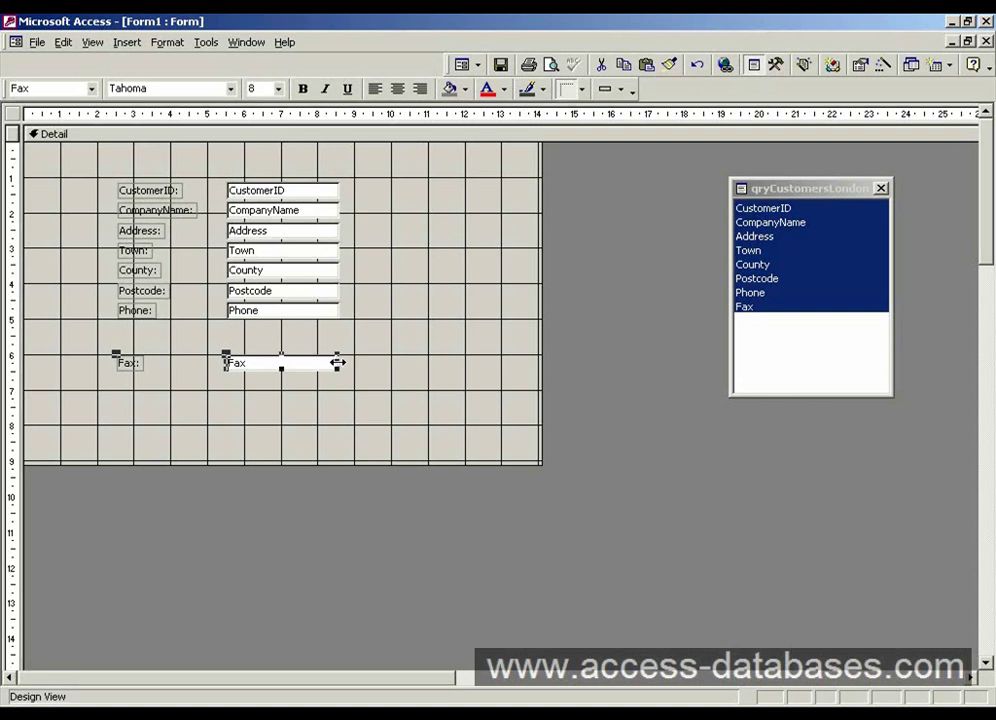
click(337, 362)
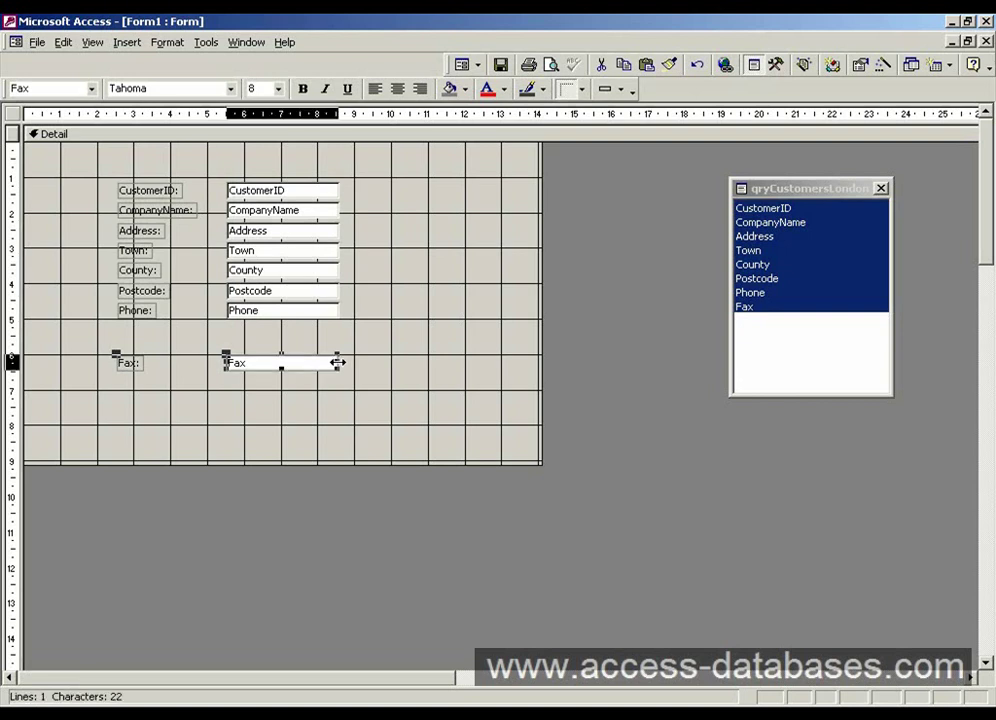
drag(337, 362, 423, 363)
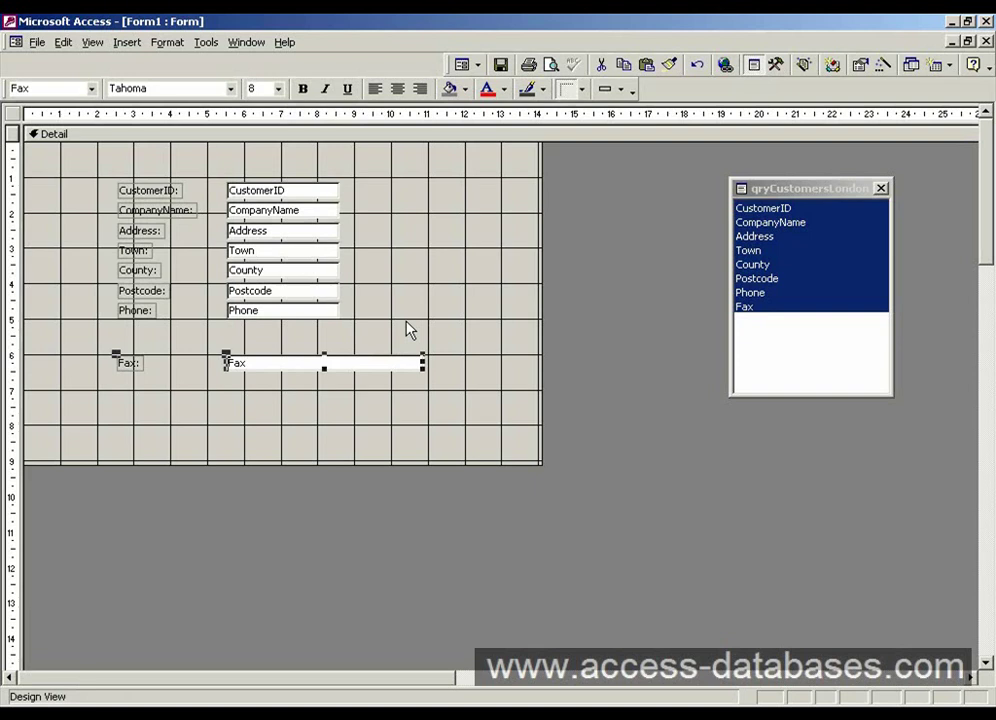
click(63, 44)
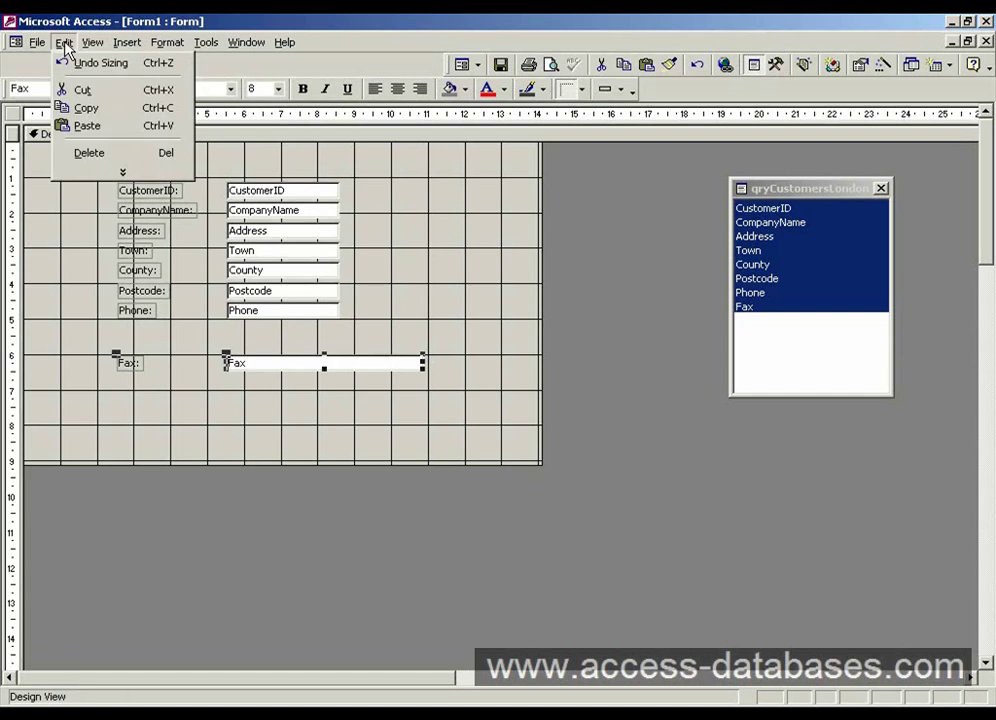
click(101, 63)
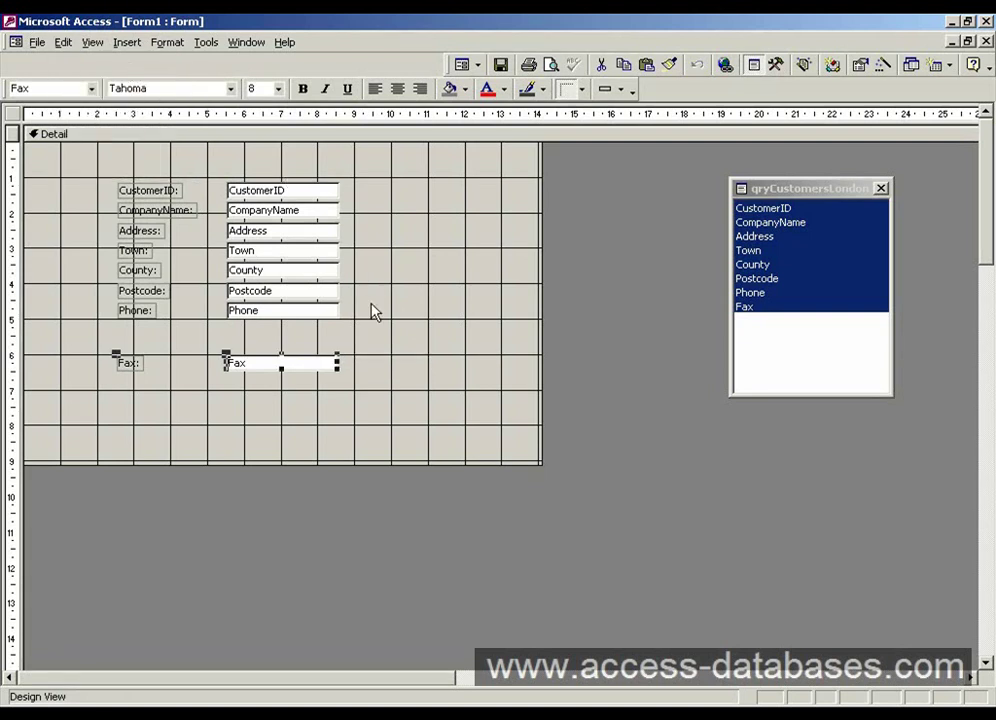
Step: Move the Fax field to just below Phone, about 5.2 down, and shorten the Detail section to about 7 high
drag(316, 355, 316, 329)
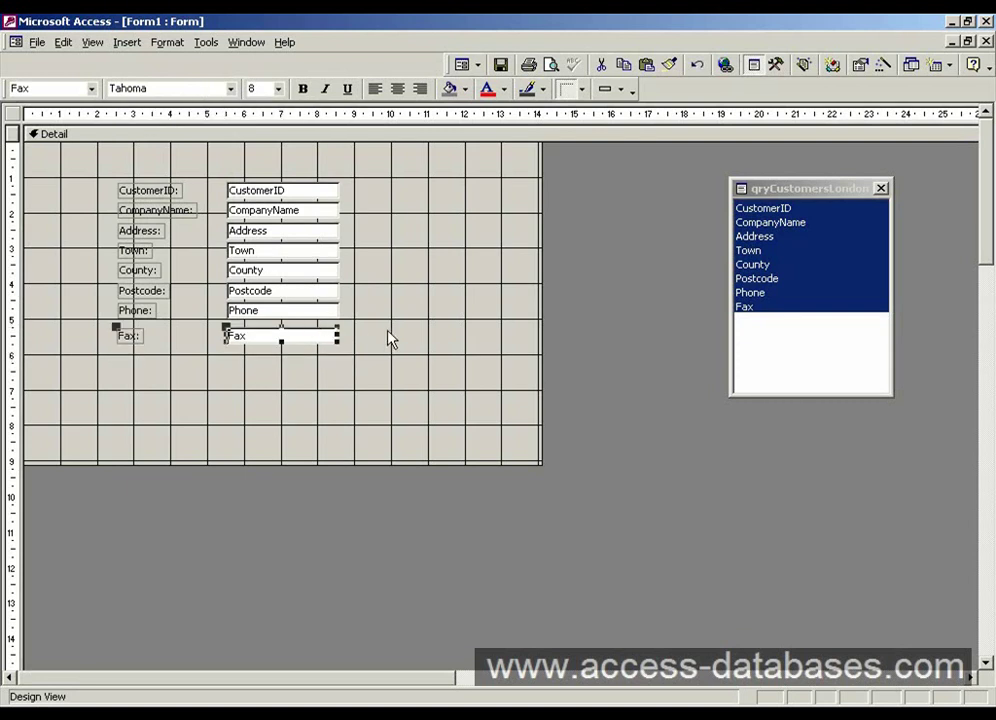
click(390, 340)
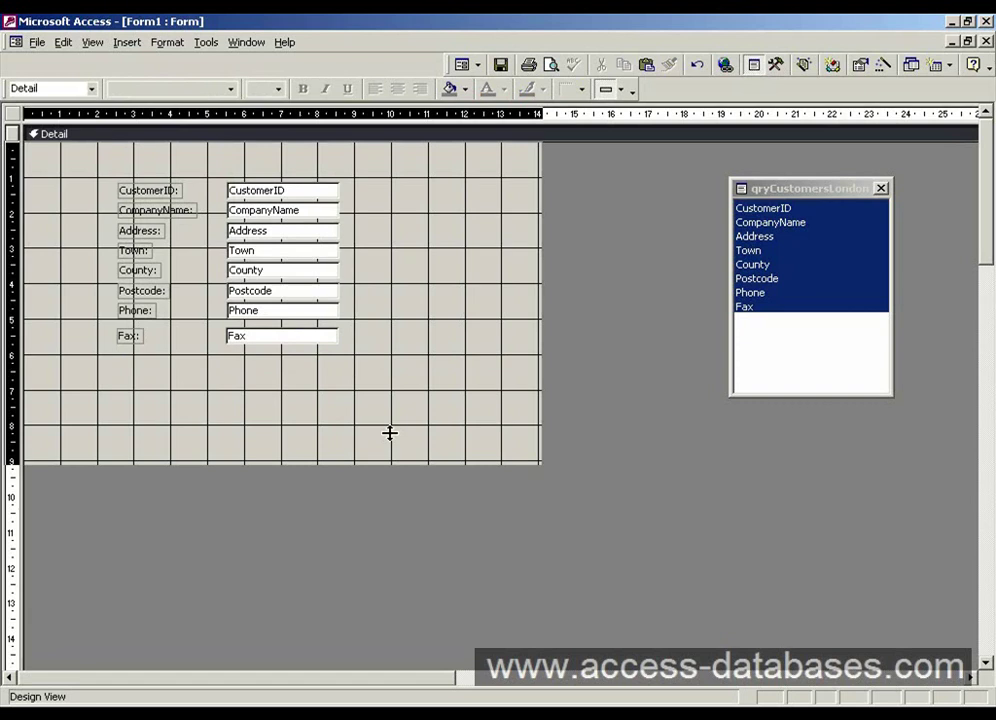
drag(390, 433, 391, 396)
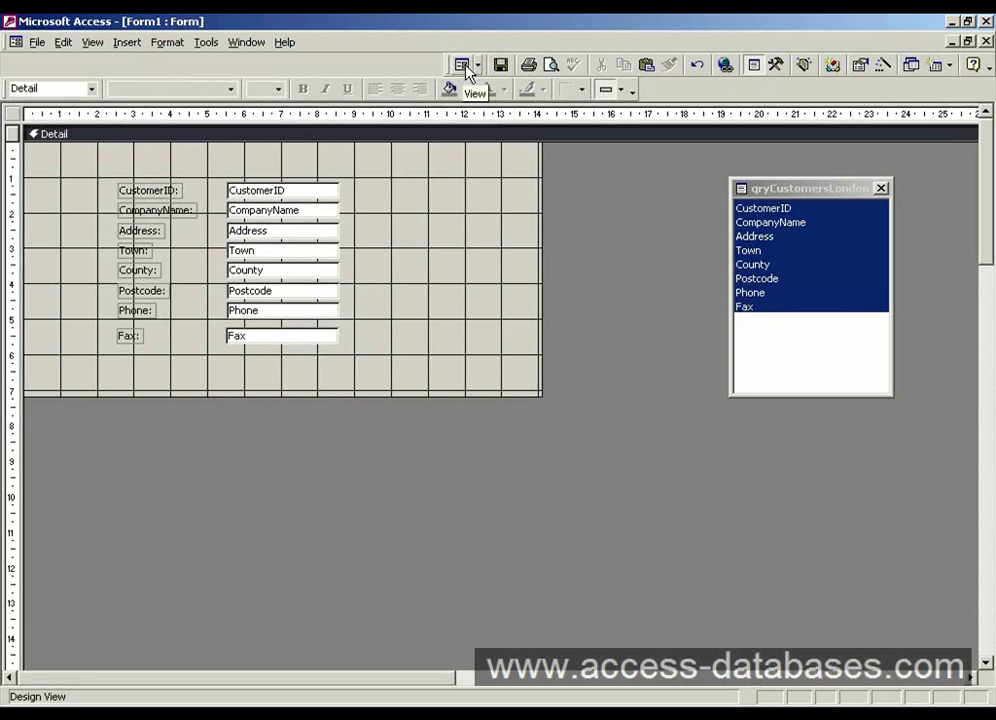
Step: Display the form in Form View and check whether the Address and CompanyName values fit their text boxes
click(100, 43)
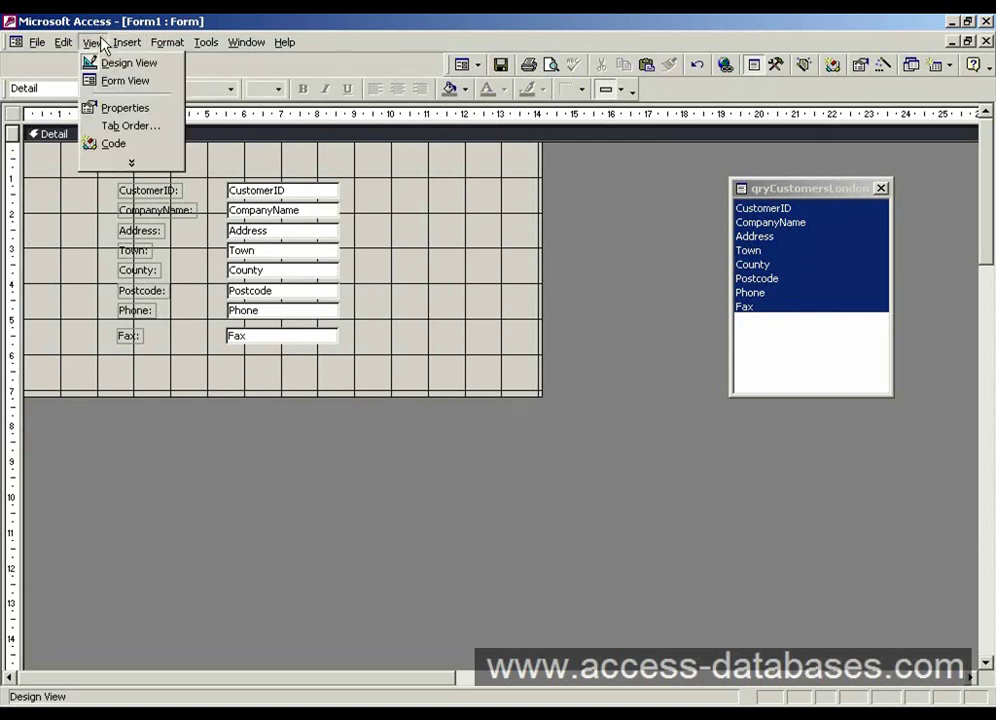
click(115, 85)
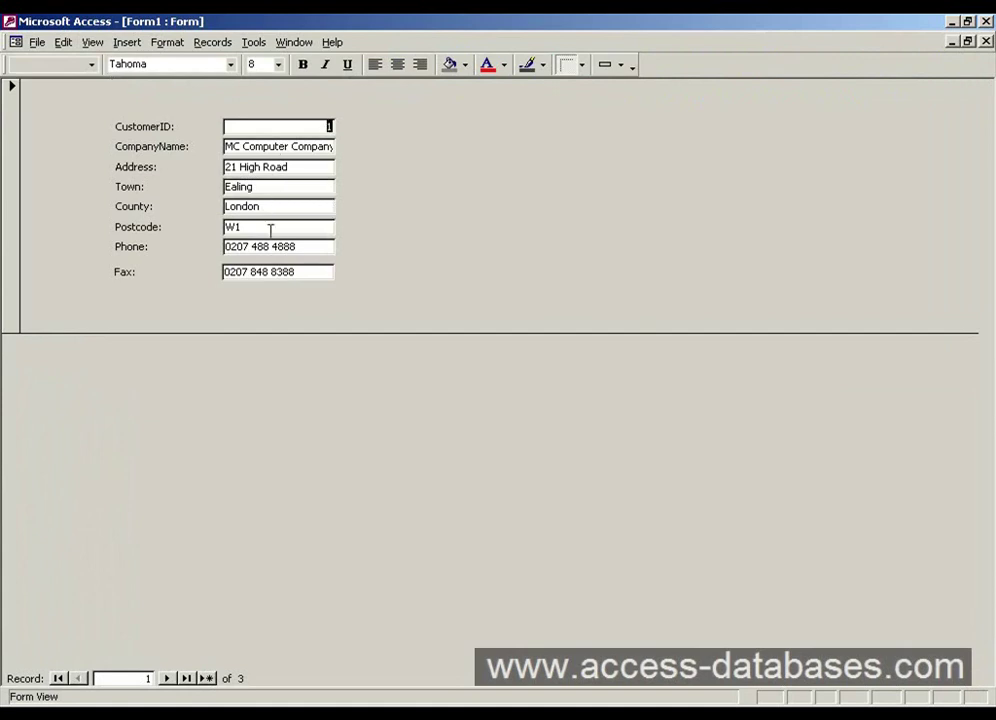
drag(226, 167, 293, 168)
click(293, 168)
drag(261, 146, 345, 145)
click(320, 187)
Step: Return to Design View and widen the CompanyName text box to about 12.5 on the horizontal ruler
right_click(542, 205)
click(556, 210)
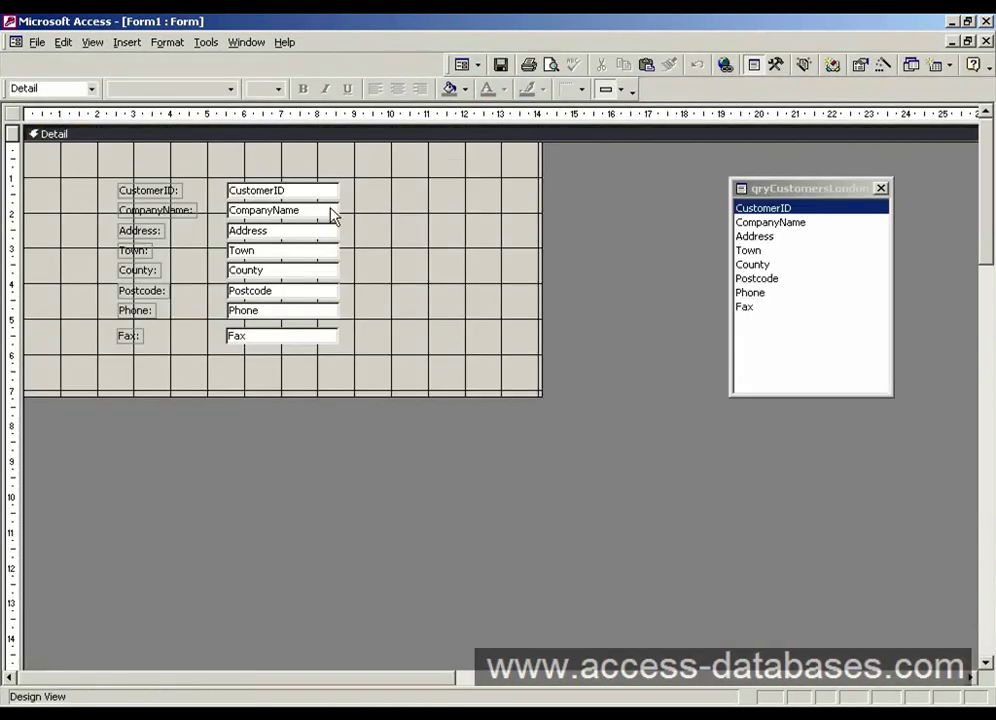
click(331, 212)
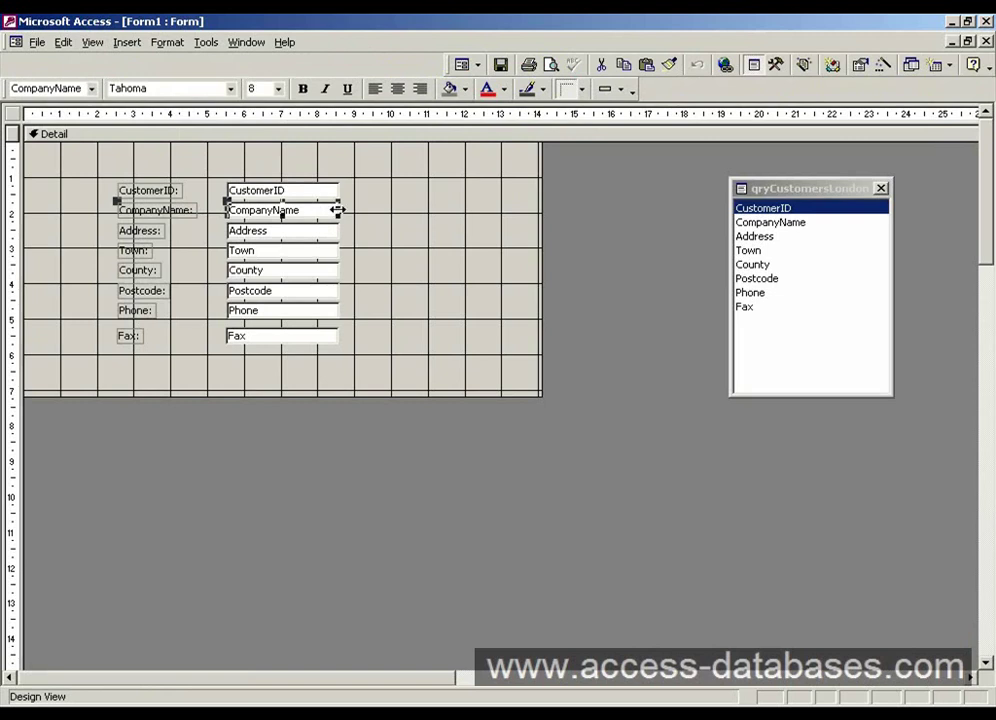
drag(337, 210, 483, 210)
click(487, 250)
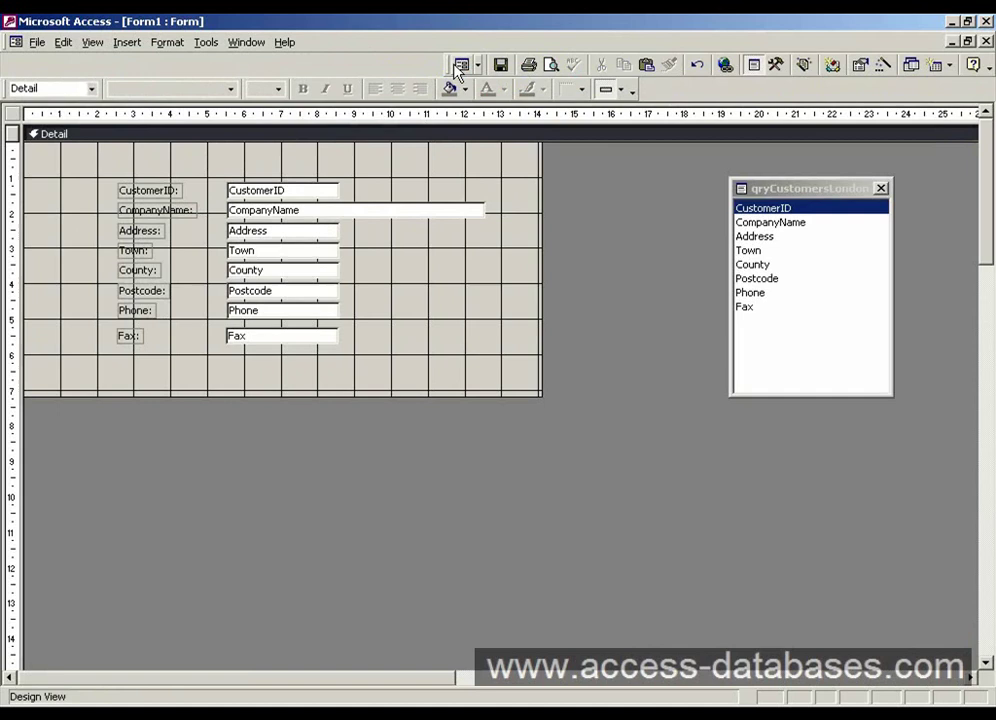
Step: Display the form in Form View and check how the company name fits the widened text box
click(92, 42)
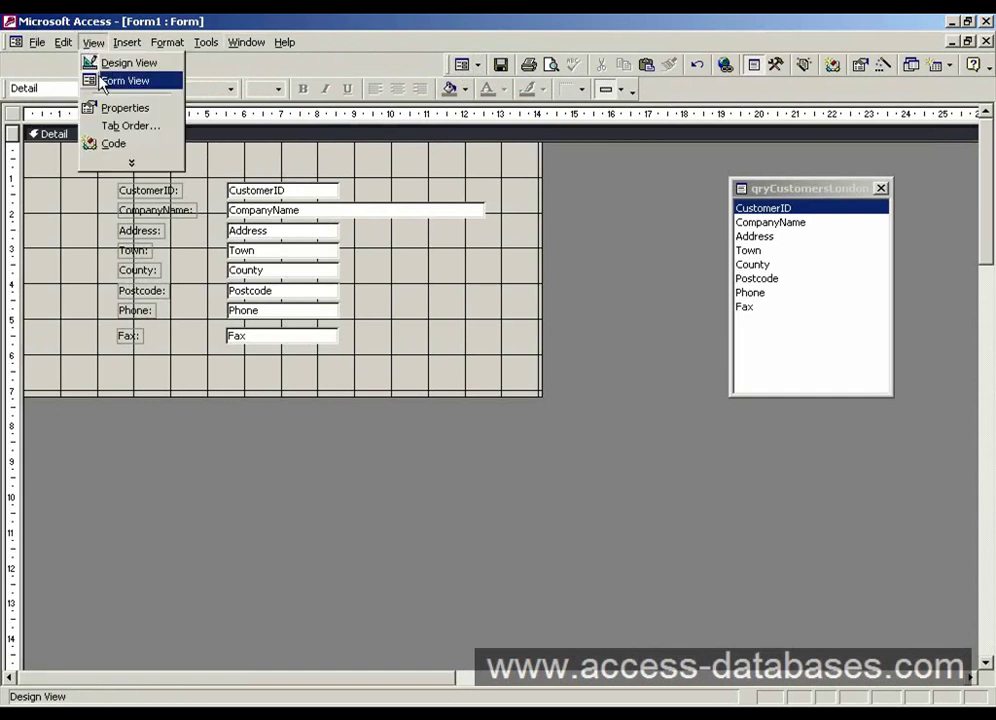
click(100, 80)
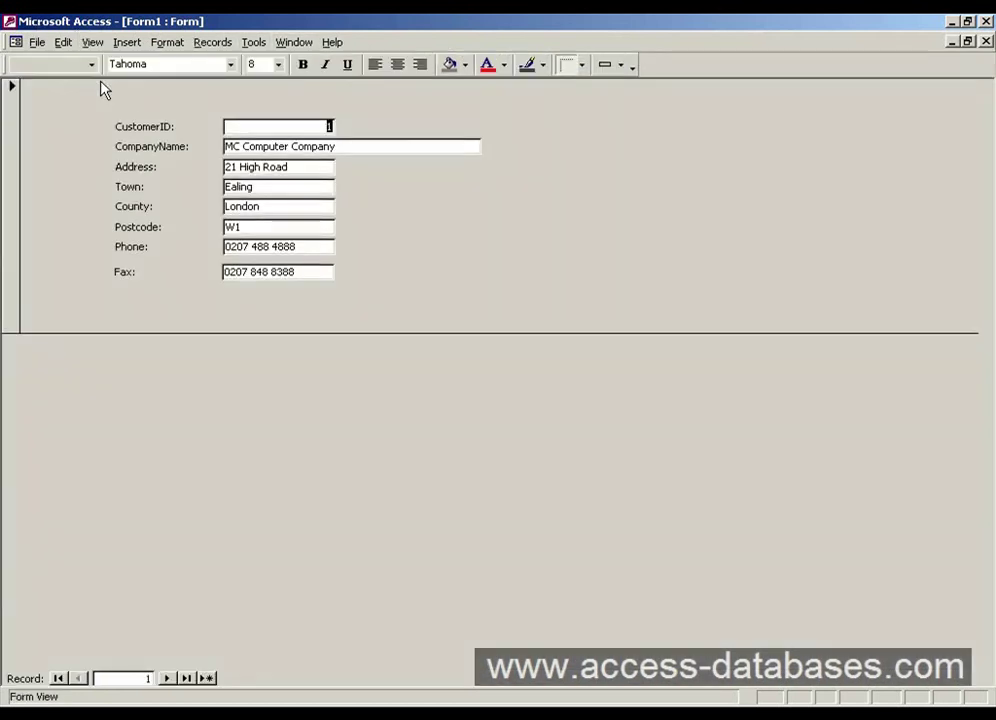
click(350, 146)
click(380, 207)
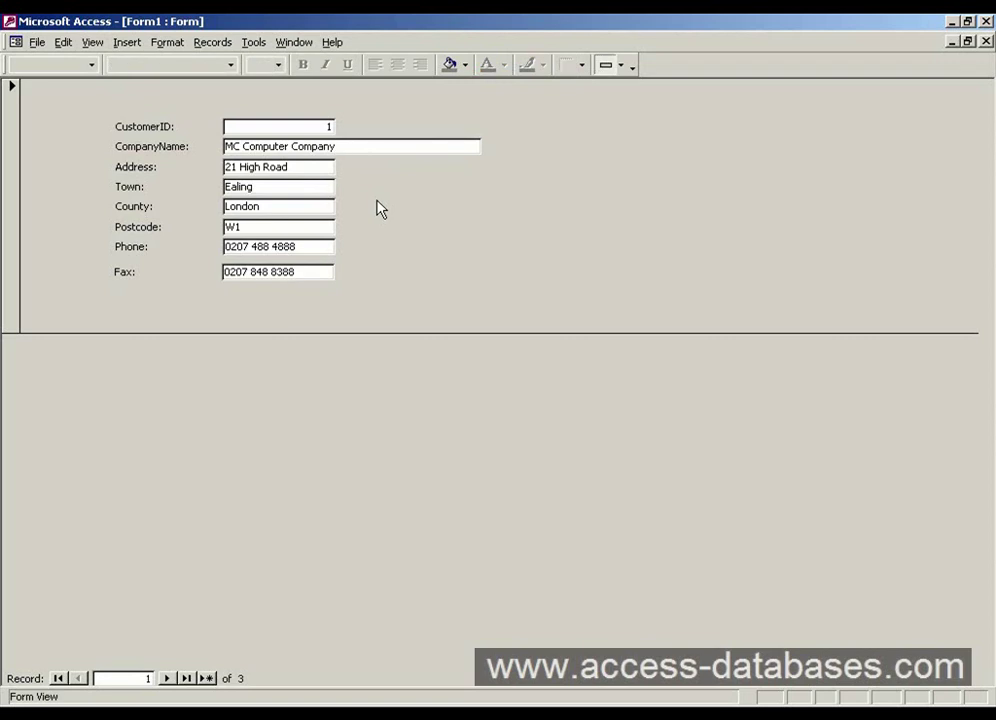
Step: Step back field by field through the first record, from Phone up to CompanyName
click(285, 244)
key(Up)
key(Up)
key(Up)
key(Up)
key(Up)
key(Up)
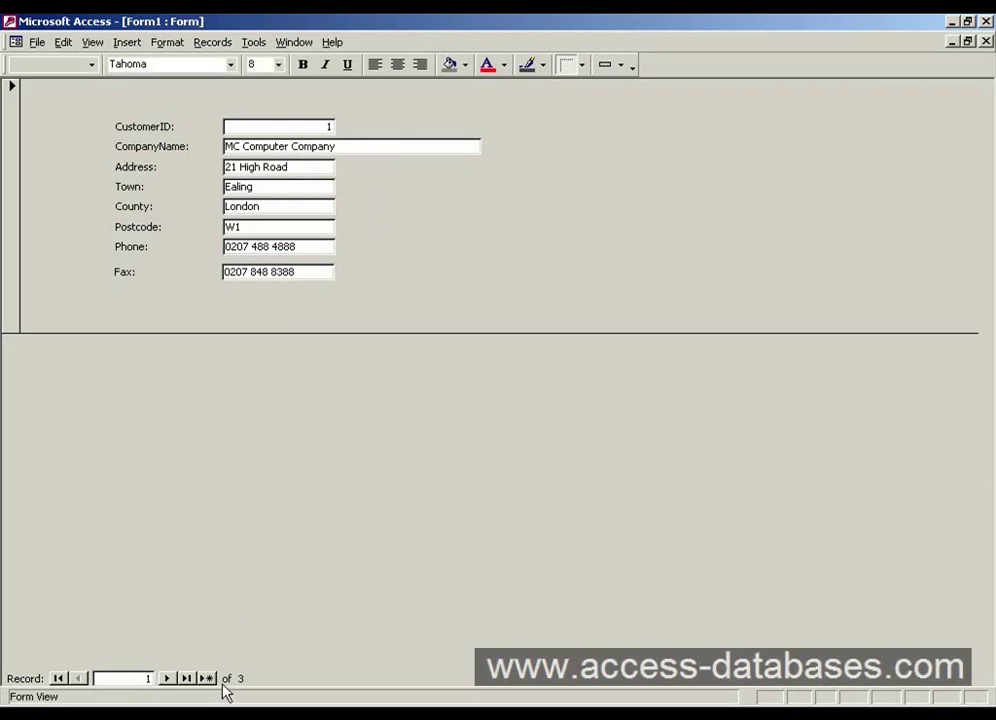
Step: Browse the form's records to the next, last and first, forward to the third, and back to the first
click(166, 679)
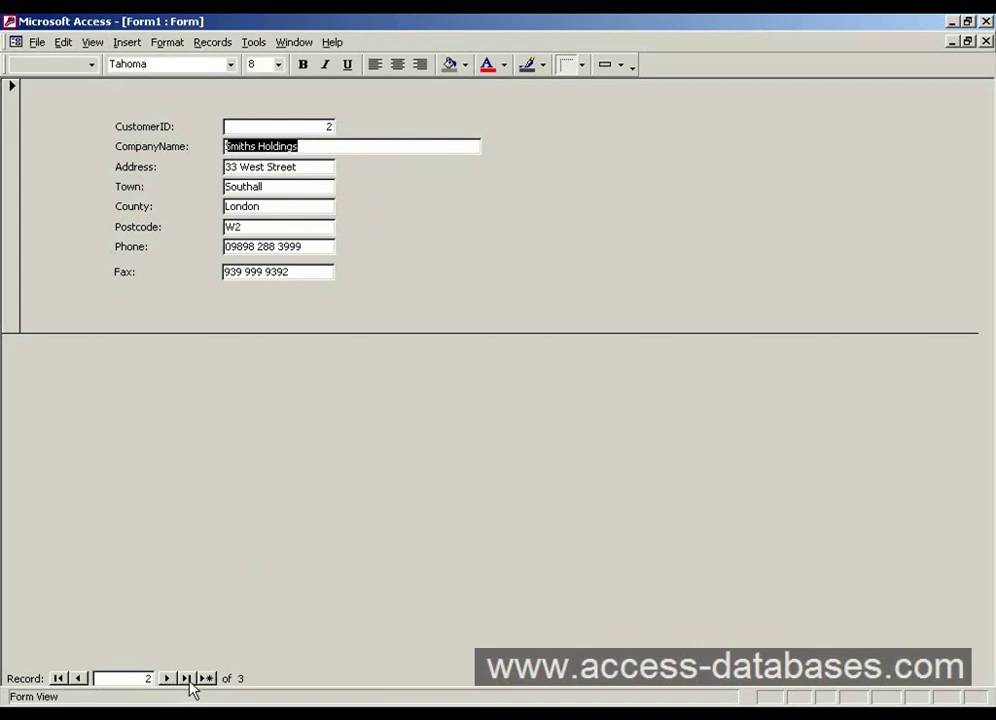
click(187, 678)
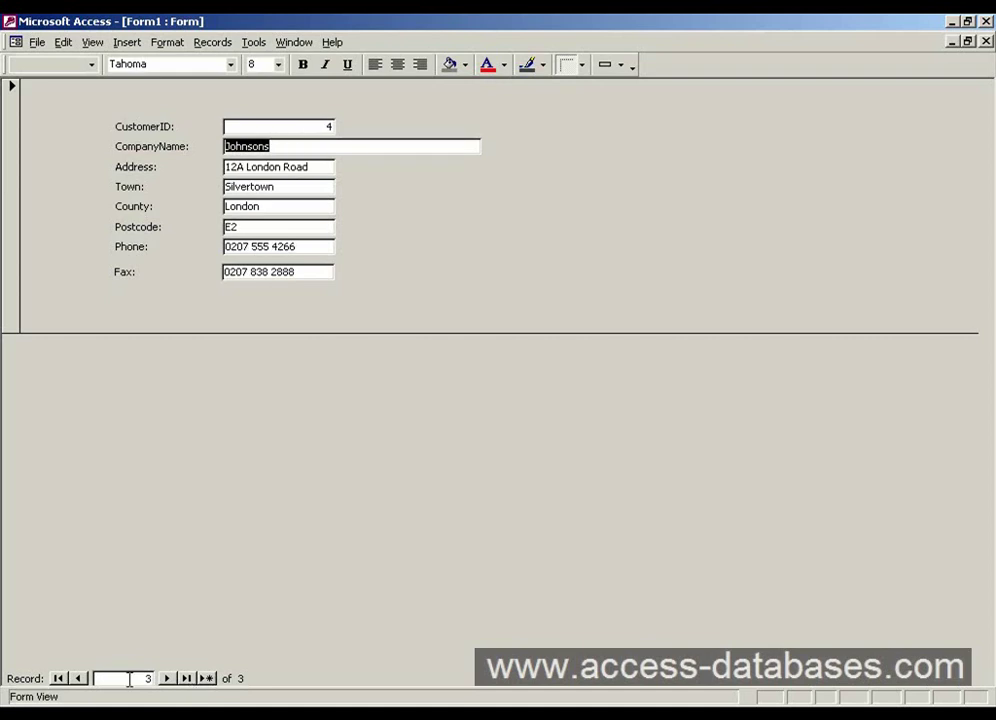
click(57, 678)
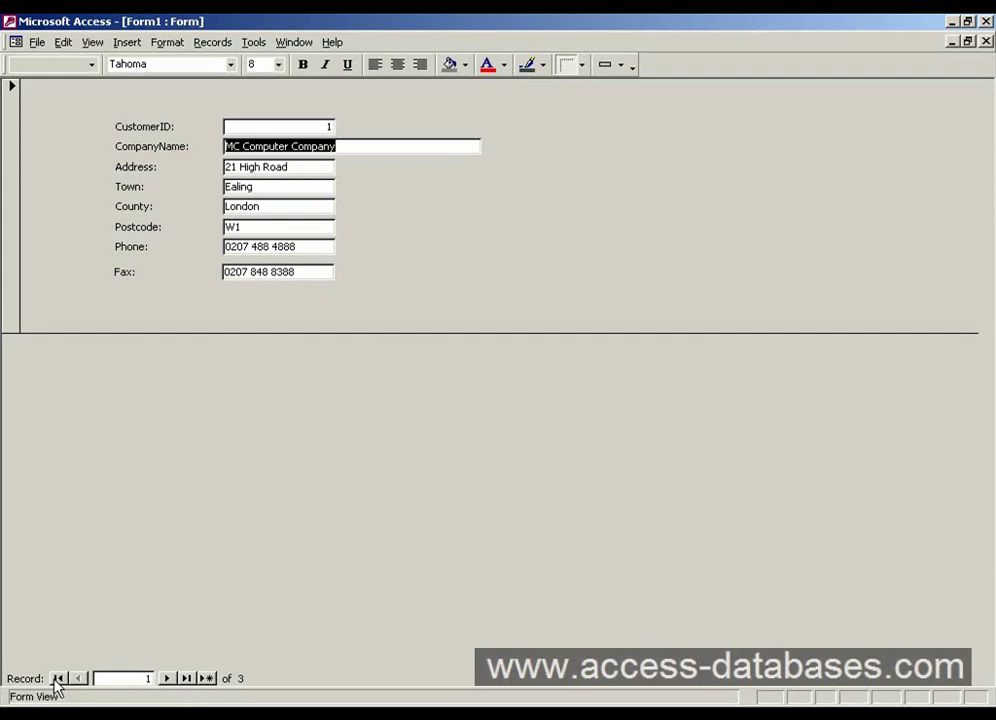
click(167, 678)
click(167, 678)
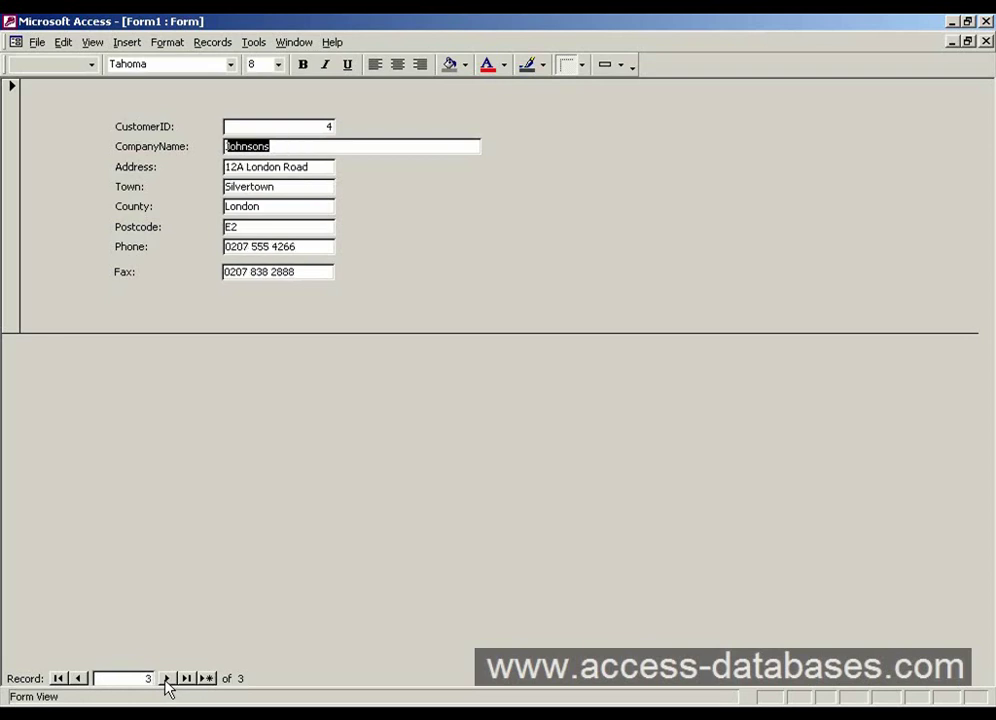
click(79, 679)
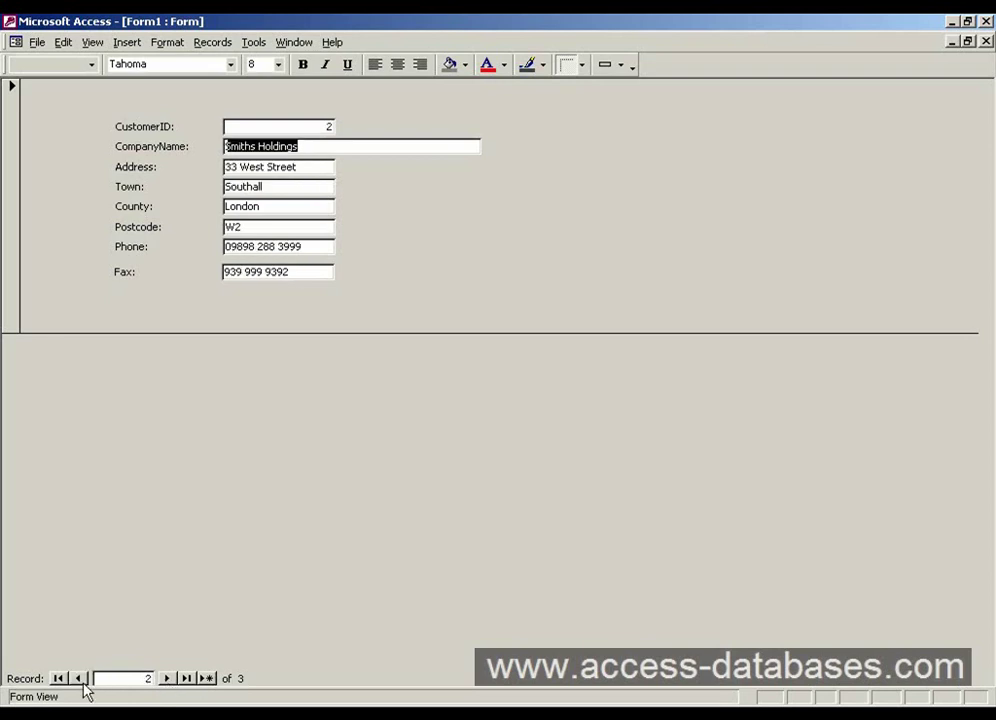
click(79, 679)
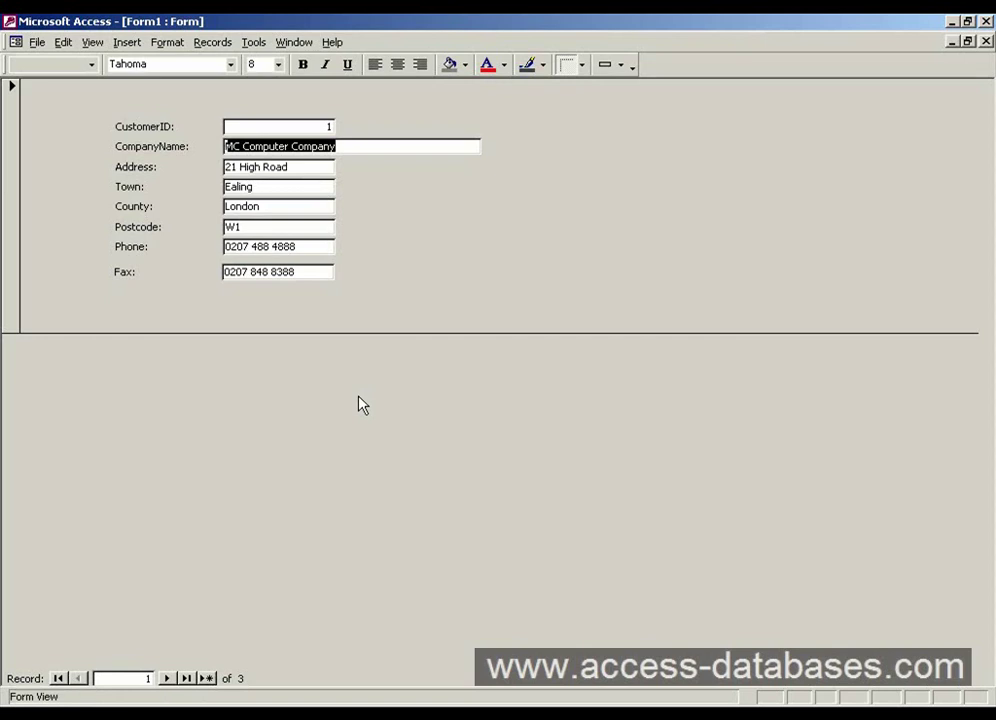
Step: Step forward through the first record's remaining fields, from CompanyName to Fax, to check the field order
key(Tab)
key(Tab)
key(Tab)
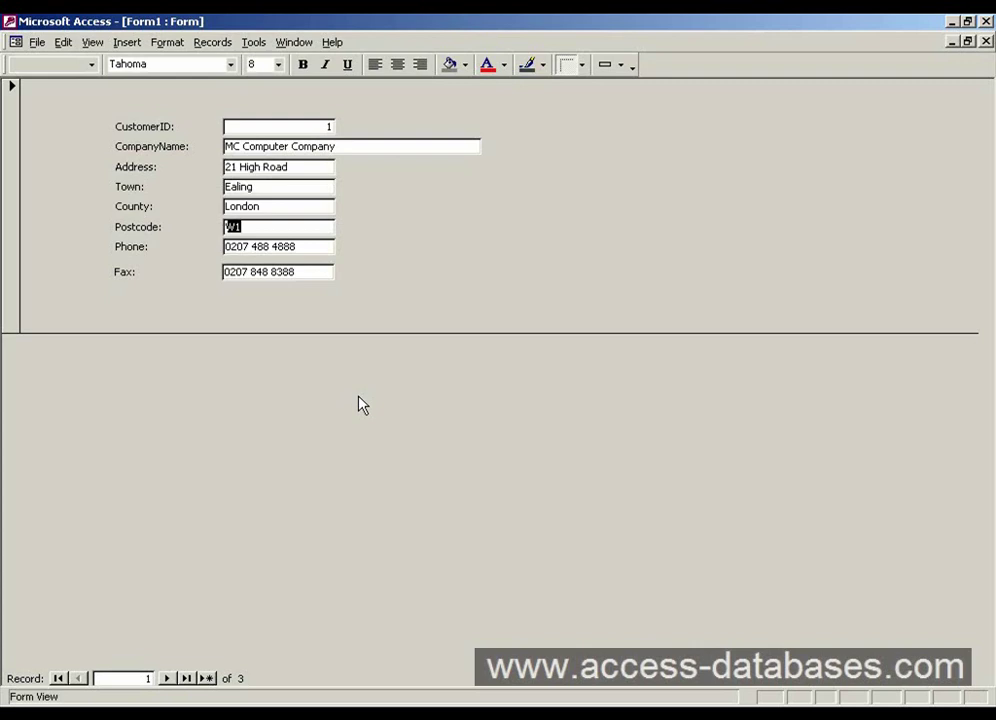
key(Tab)
key(Tab)
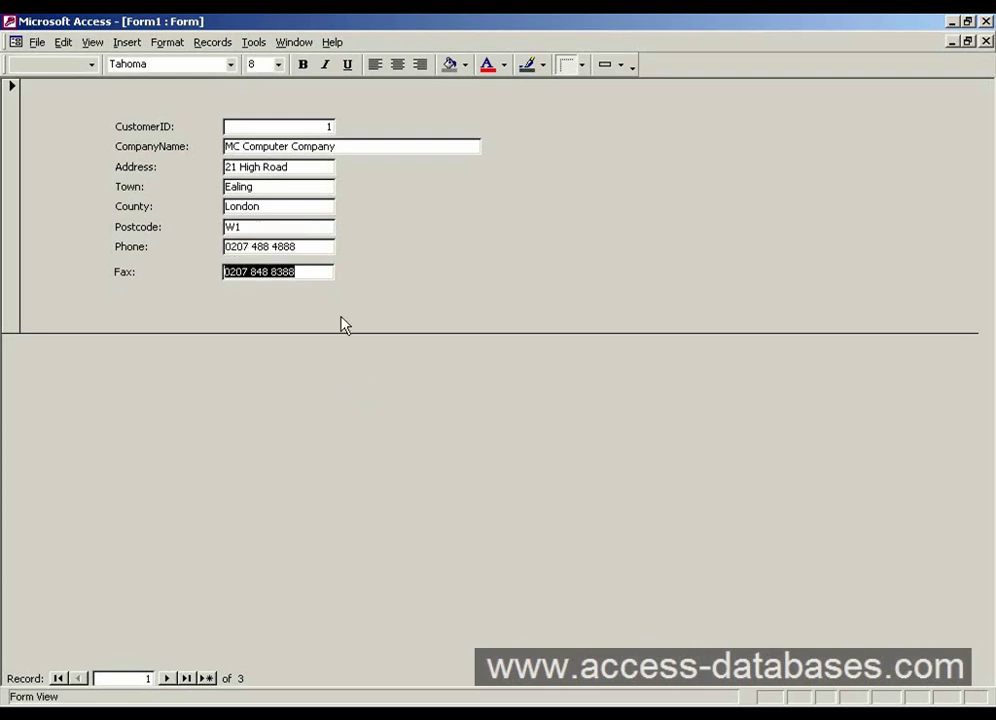
Step: Return the form to Design View and fill the Detail section's background with teal
right_click(520, 258)
click(538, 265)
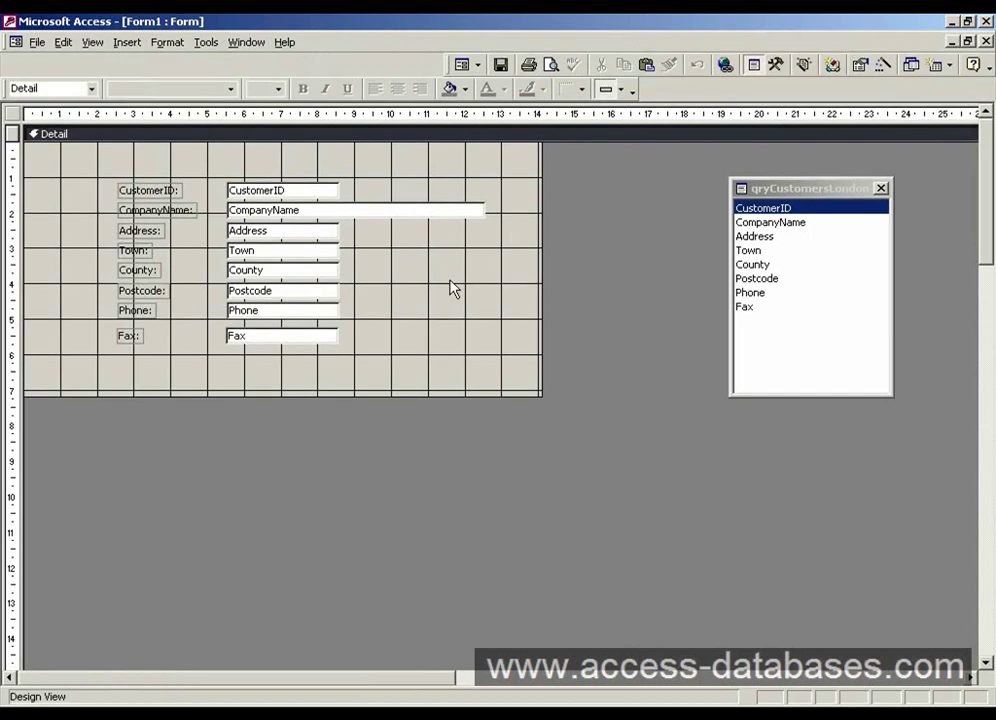
right_click(445, 287)
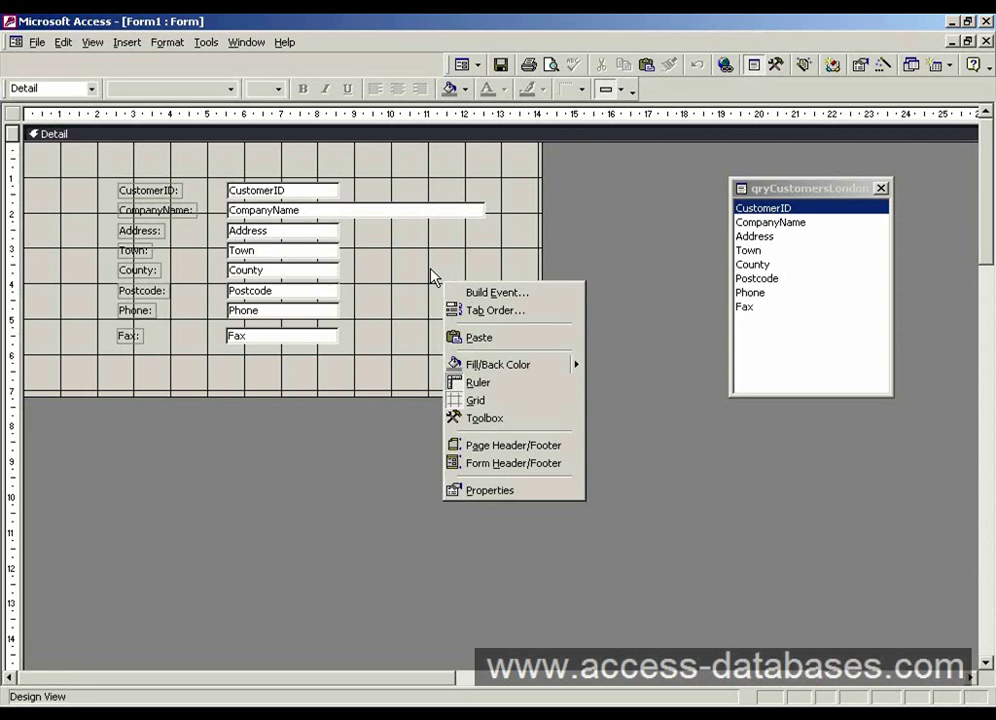
mouse_move(499, 372)
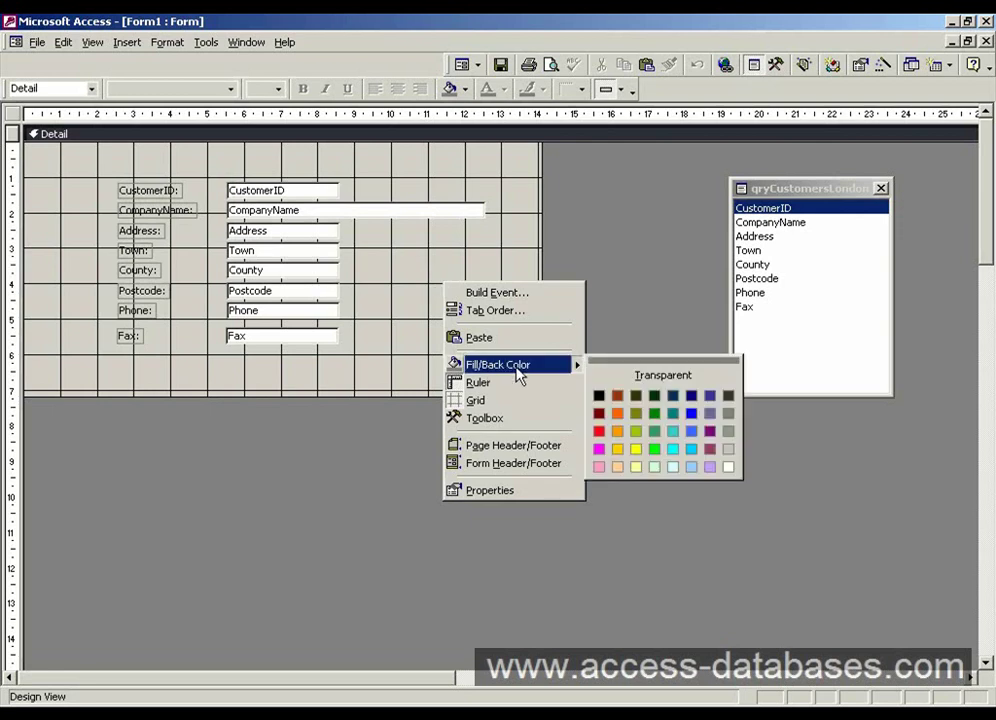
click(672, 418)
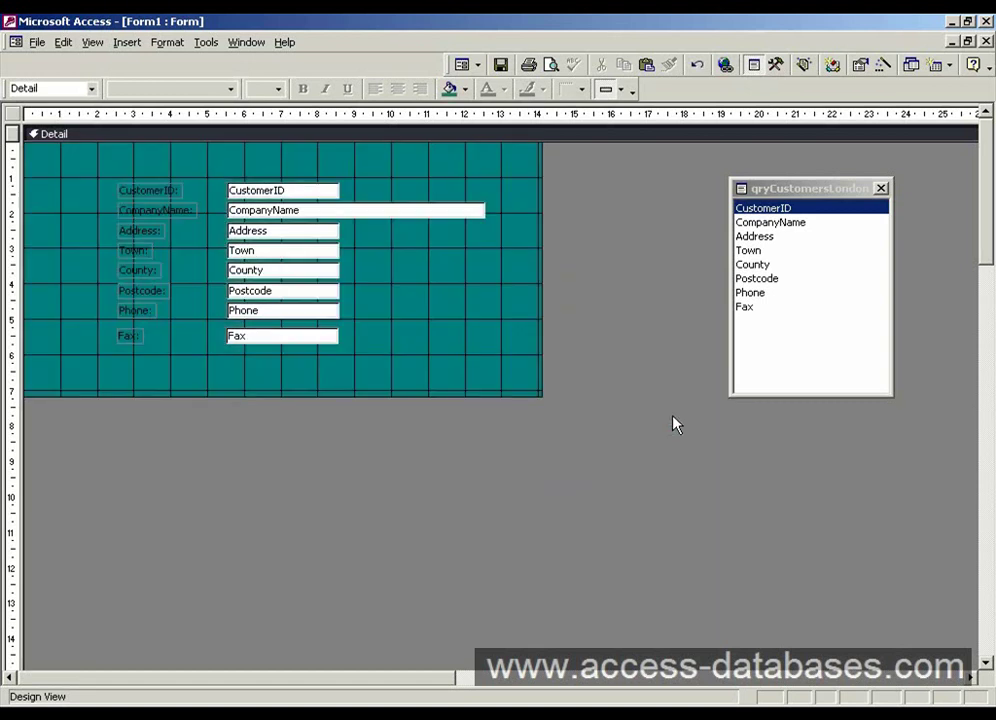
Step: Try turquoise, bright cyan, dark blue and indigo in turn as the Detail section's background color
right_click(413, 278)
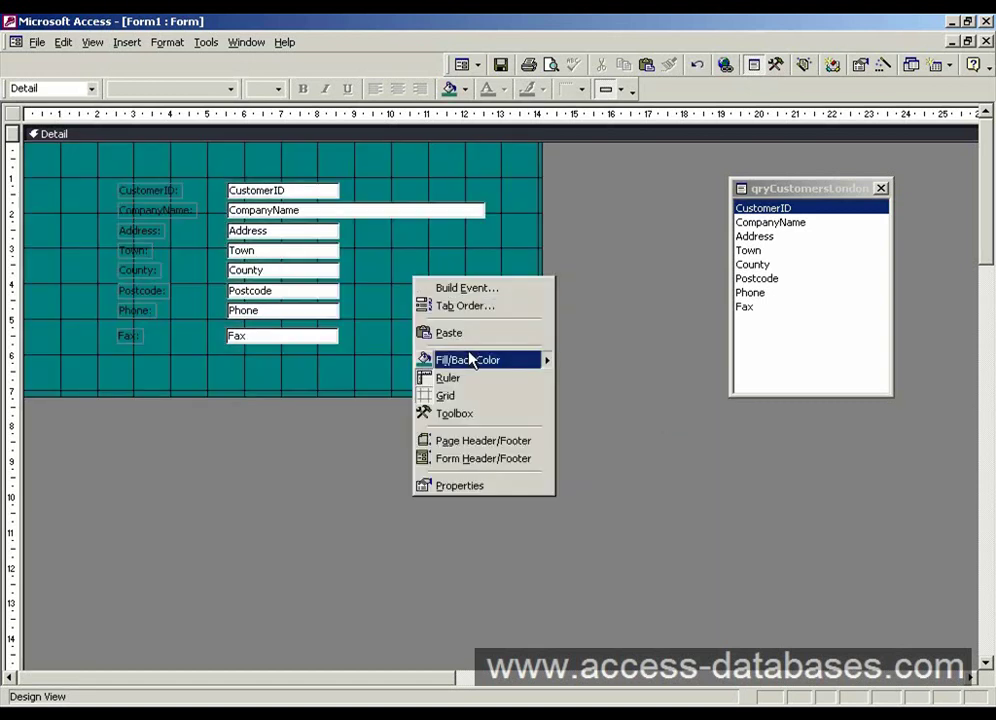
mouse_move(470, 359)
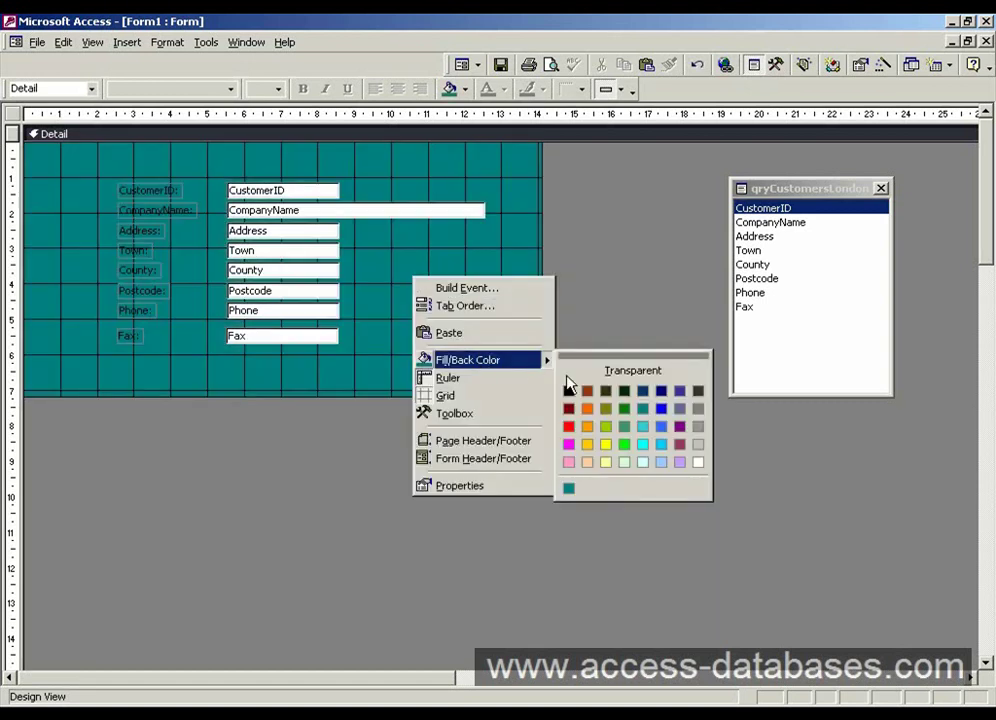
click(644, 428)
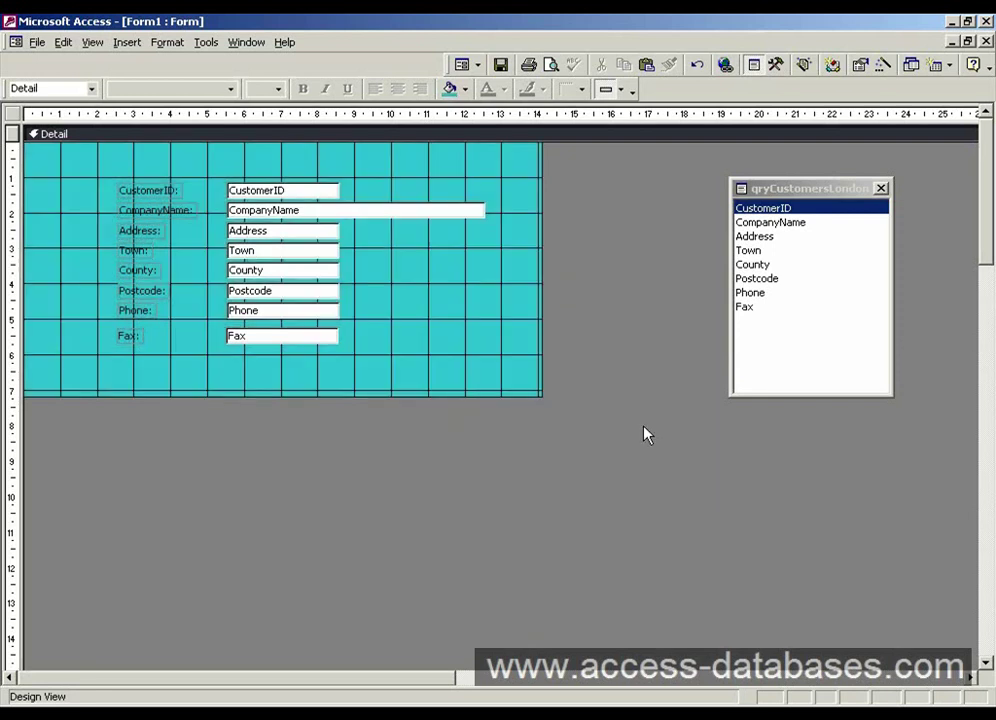
right_click(443, 272)
mouse_move(467, 351)
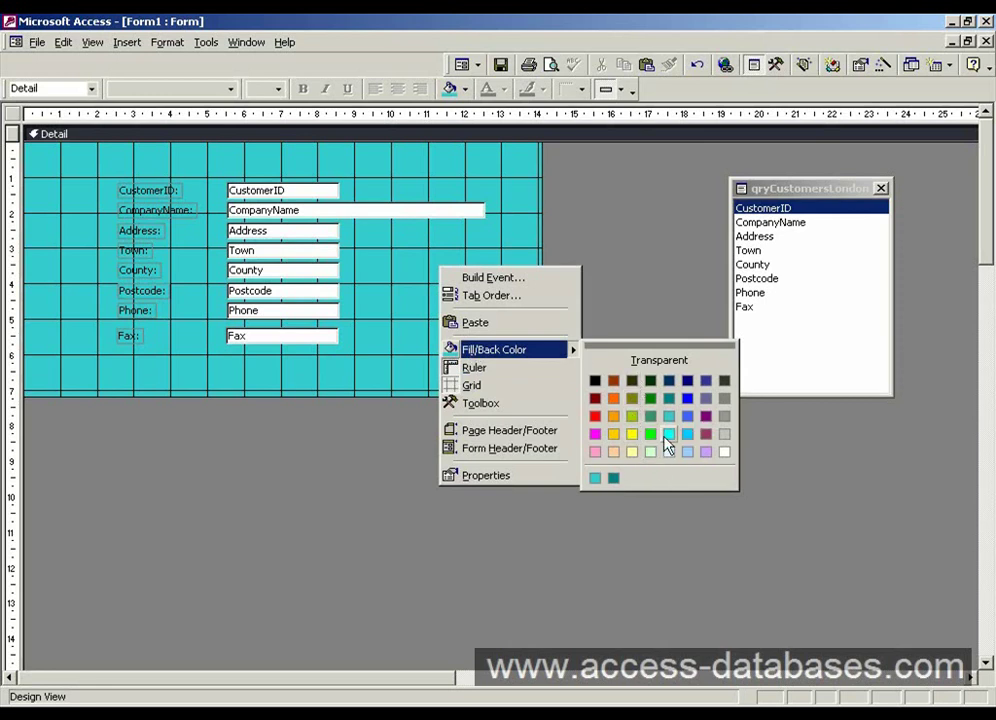
click(668, 434)
right_click(444, 308)
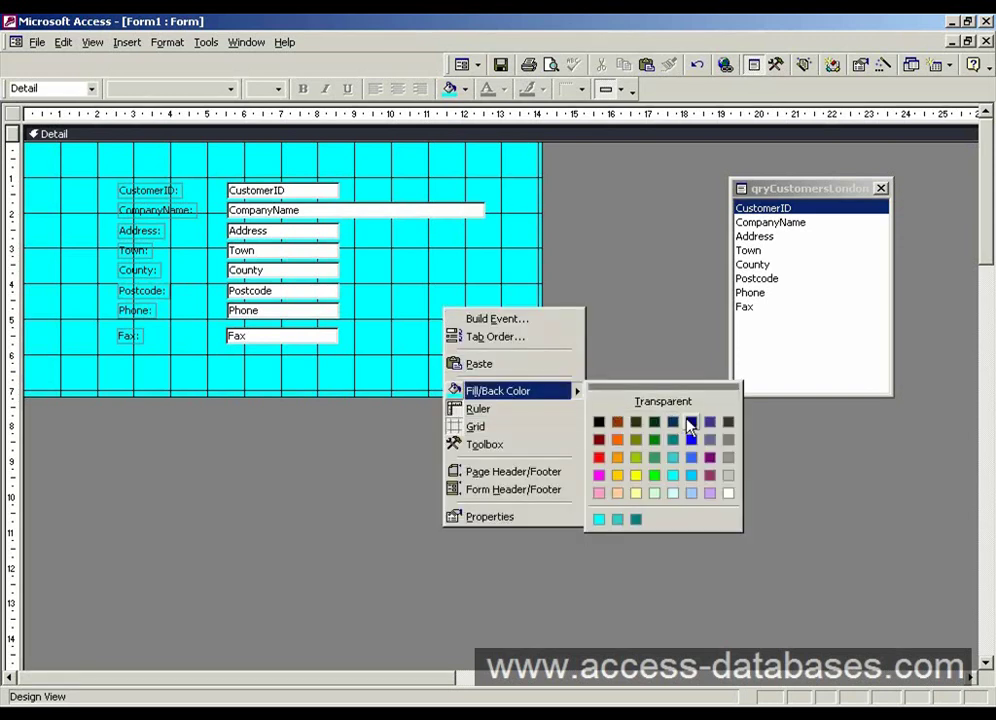
click(690, 430)
right_click(414, 287)
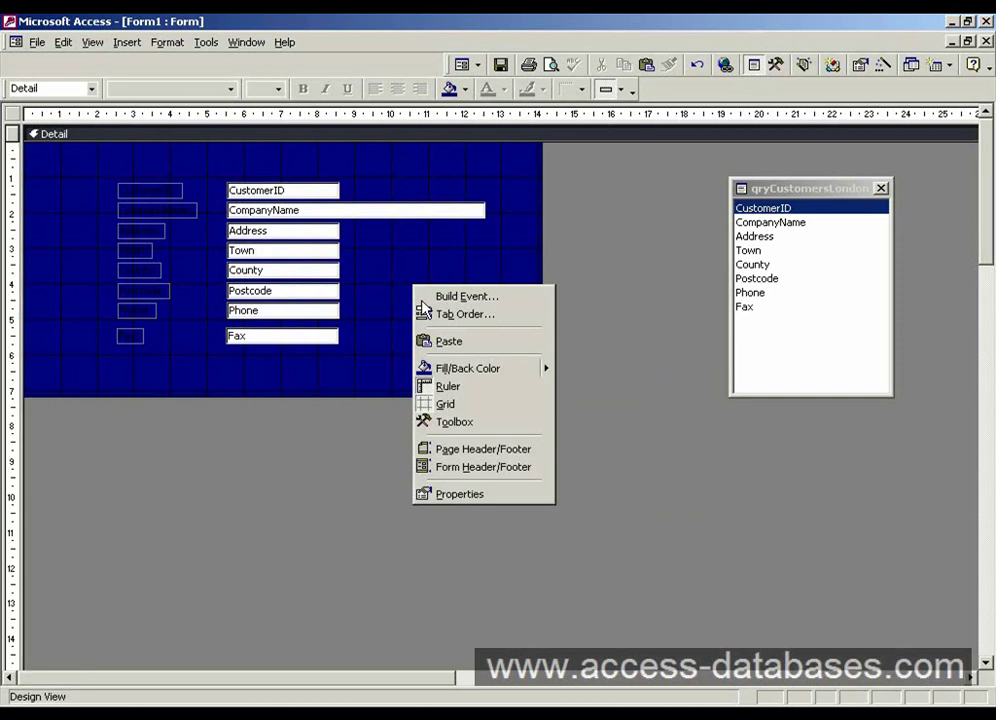
mouse_move(490, 375)
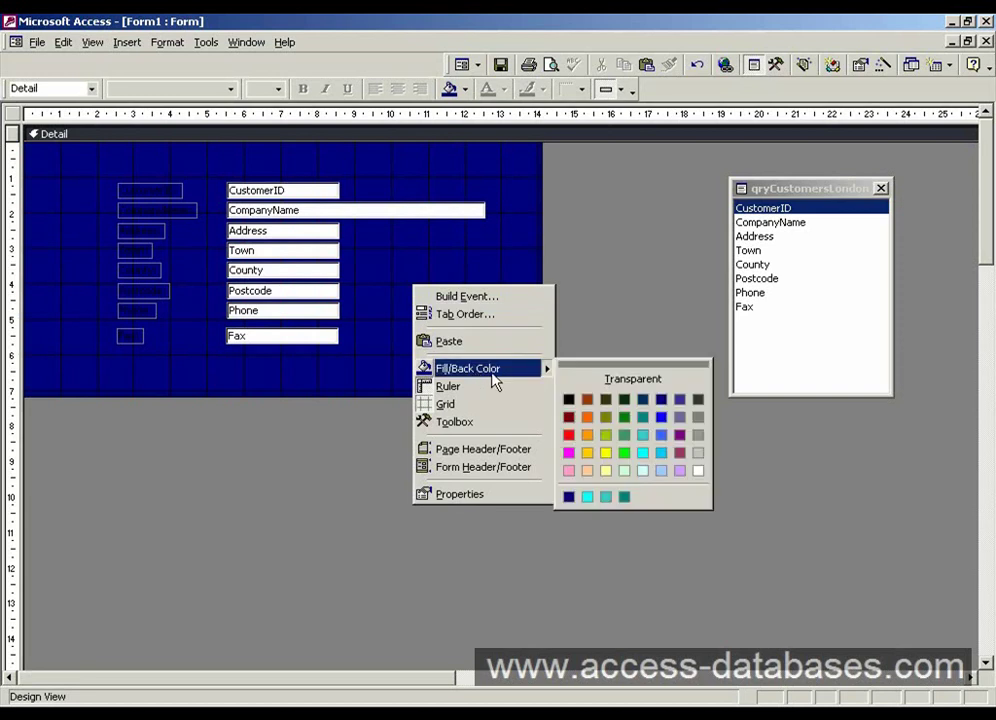
click(678, 406)
Step: Set the Detail section's background back to teal and check the label legibility in Form View
right_click(369, 310)
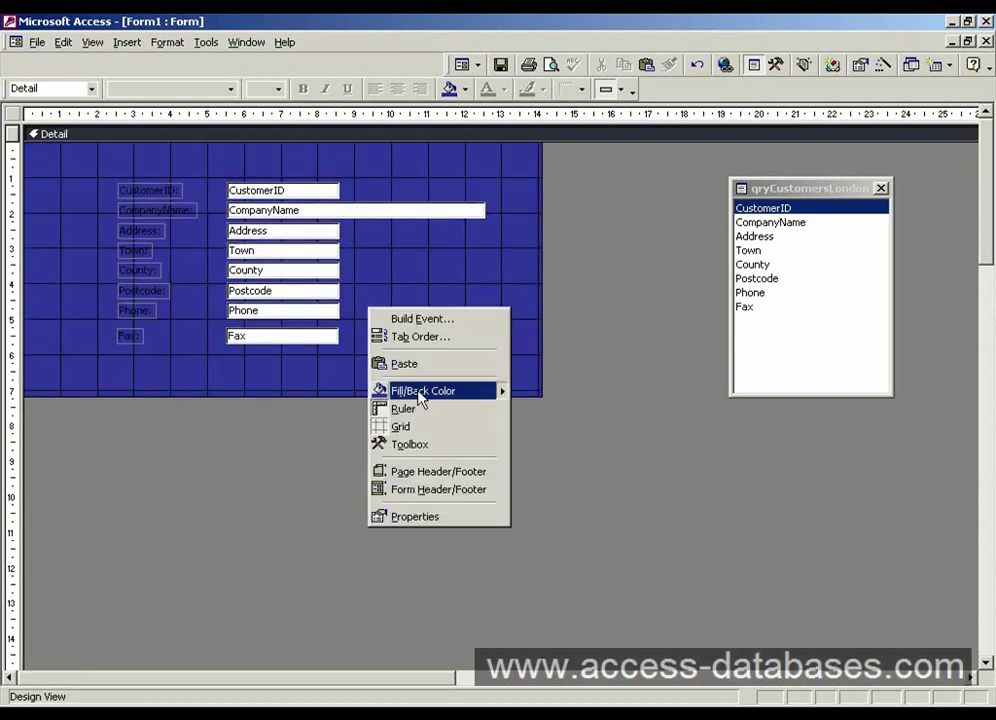
mouse_move(422, 395)
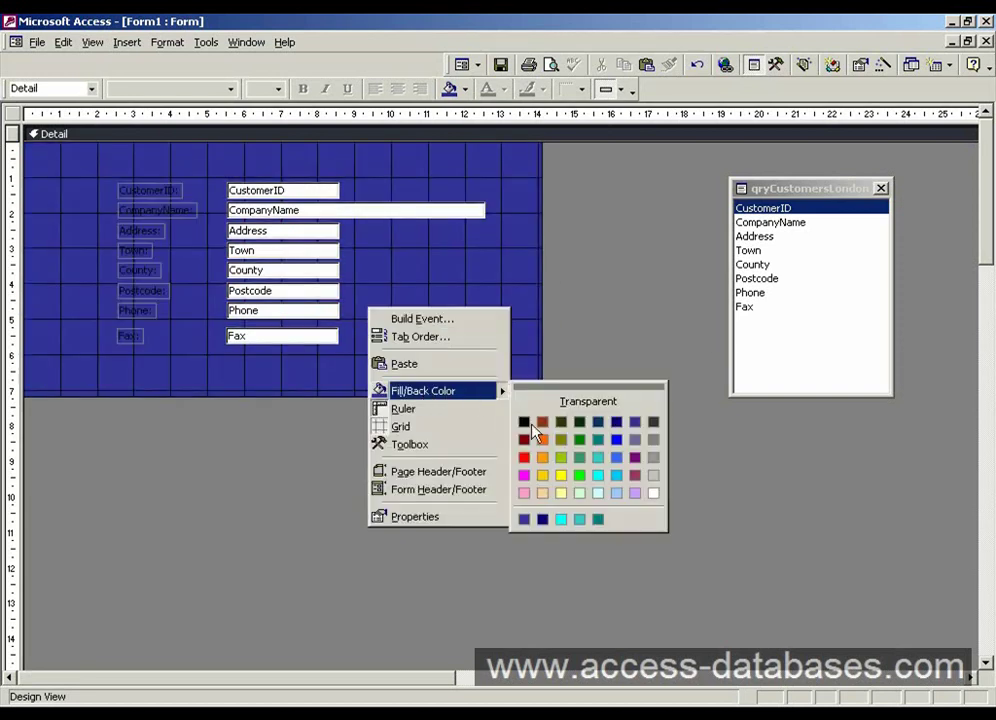
click(597, 441)
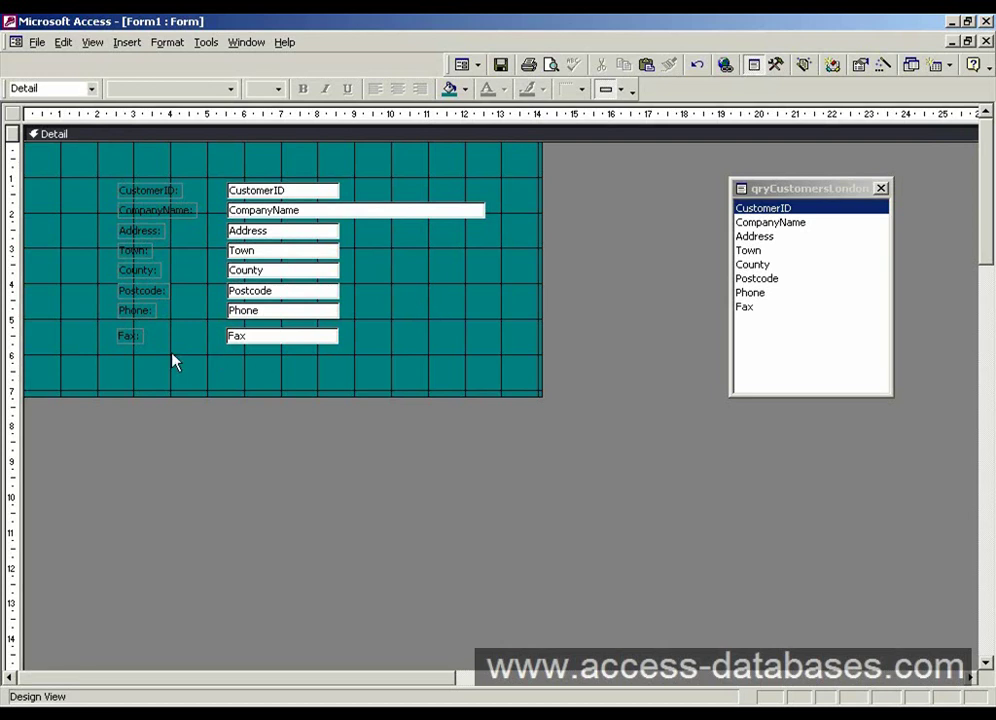
click(462, 66)
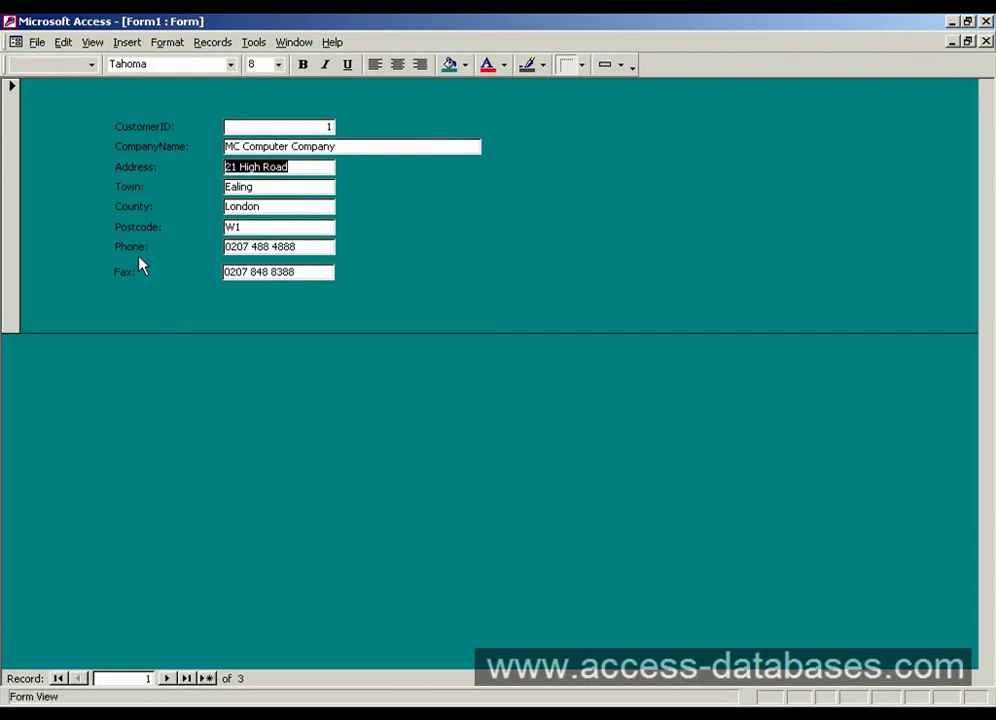
click(244, 227)
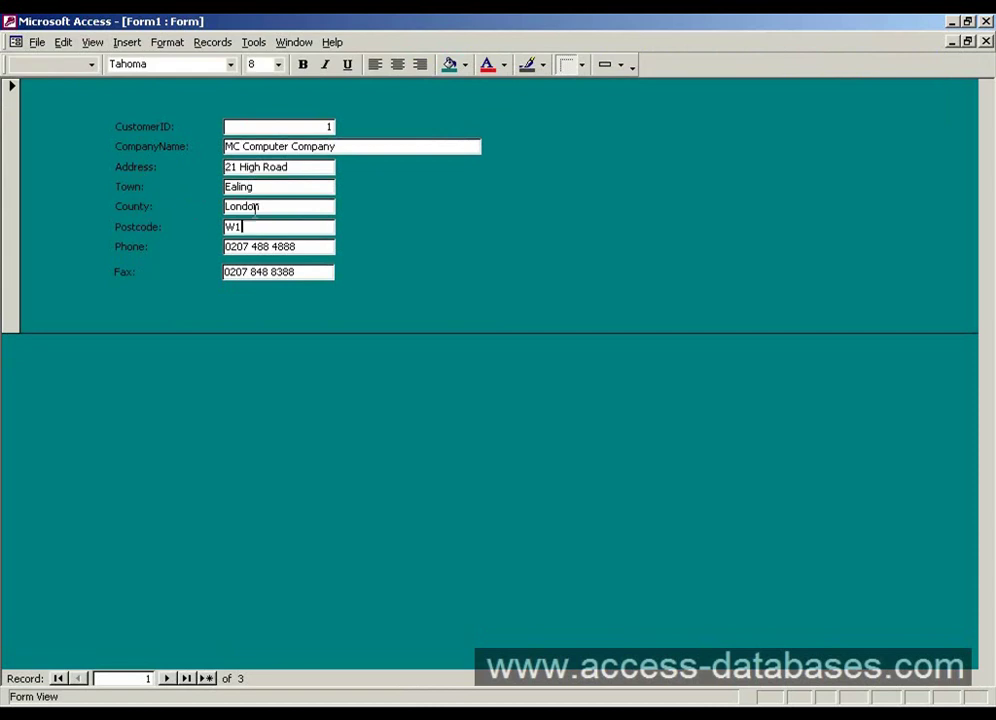
Step: In Design View, set the font color of all eight field labels, CustomerID through Fax, to white
right_click(530, 236)
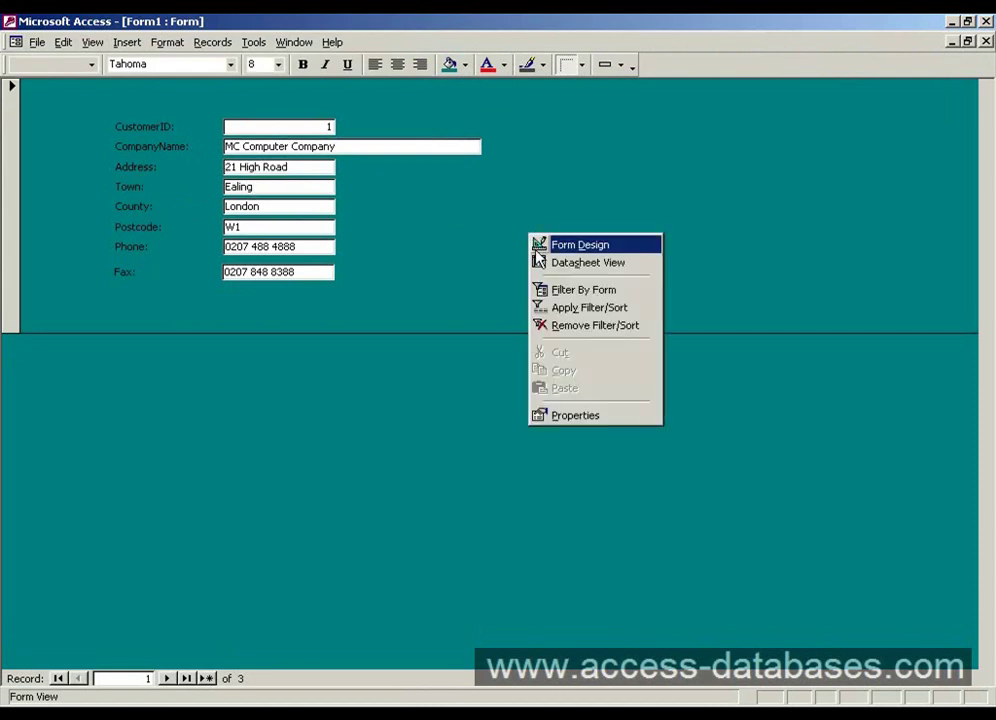
click(539, 246)
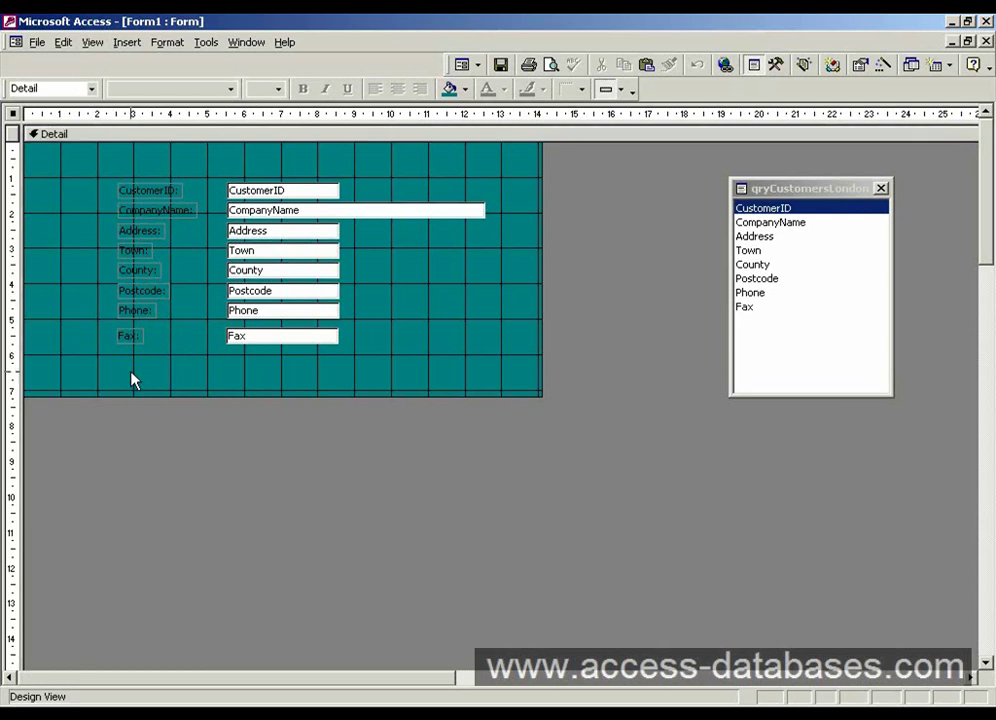
drag(135, 380, 148, 175)
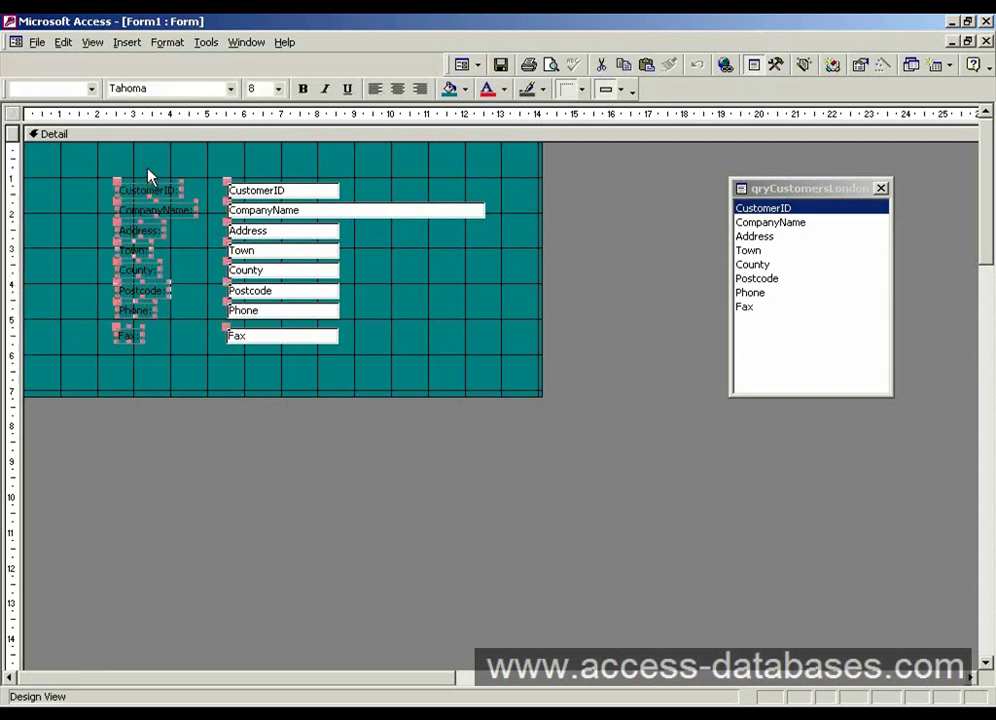
right_click(134, 297)
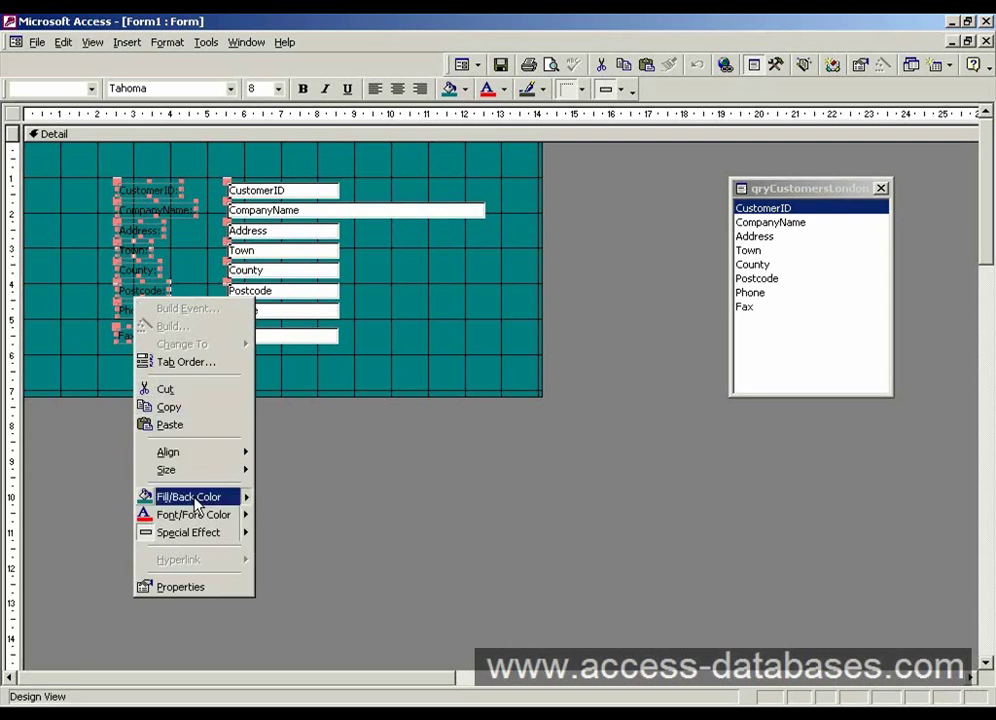
mouse_move(196, 503)
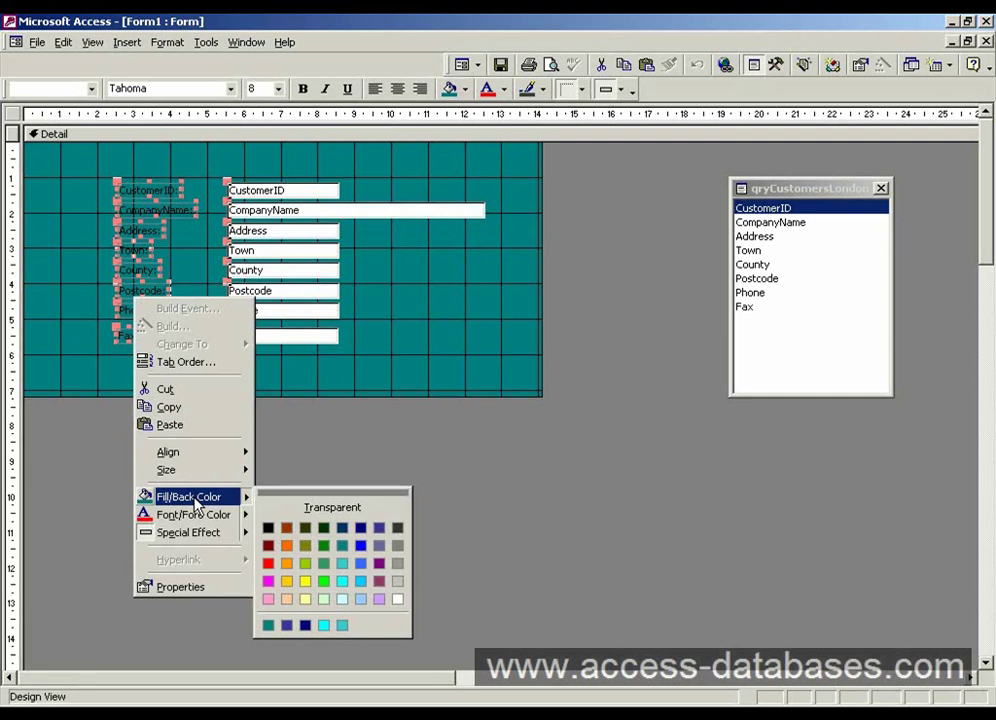
mouse_move(192, 526)
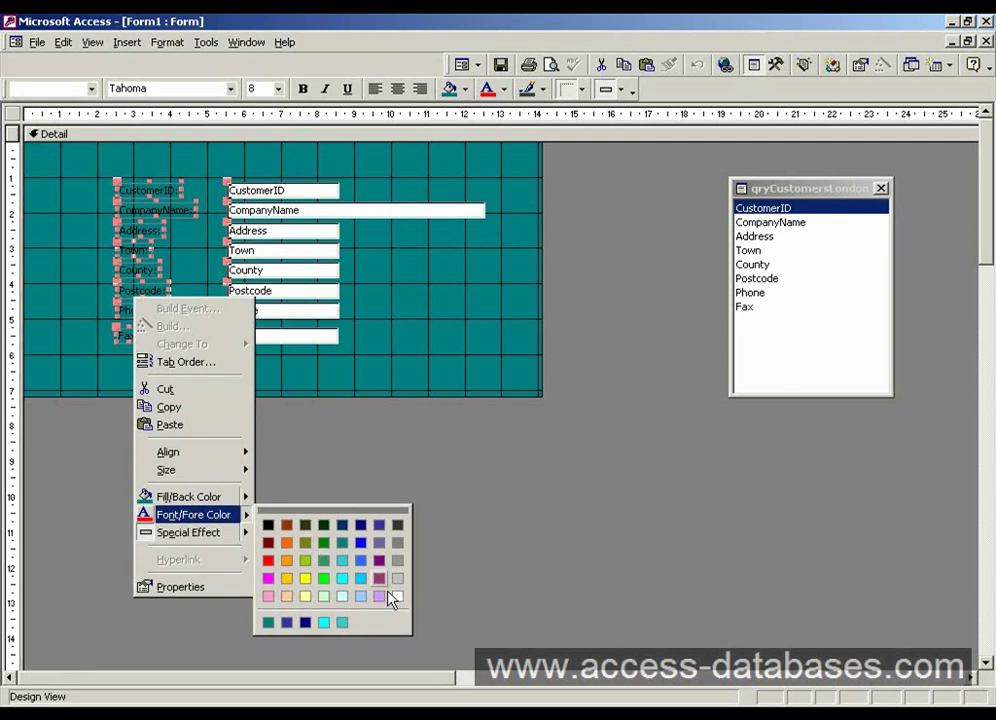
click(397, 597)
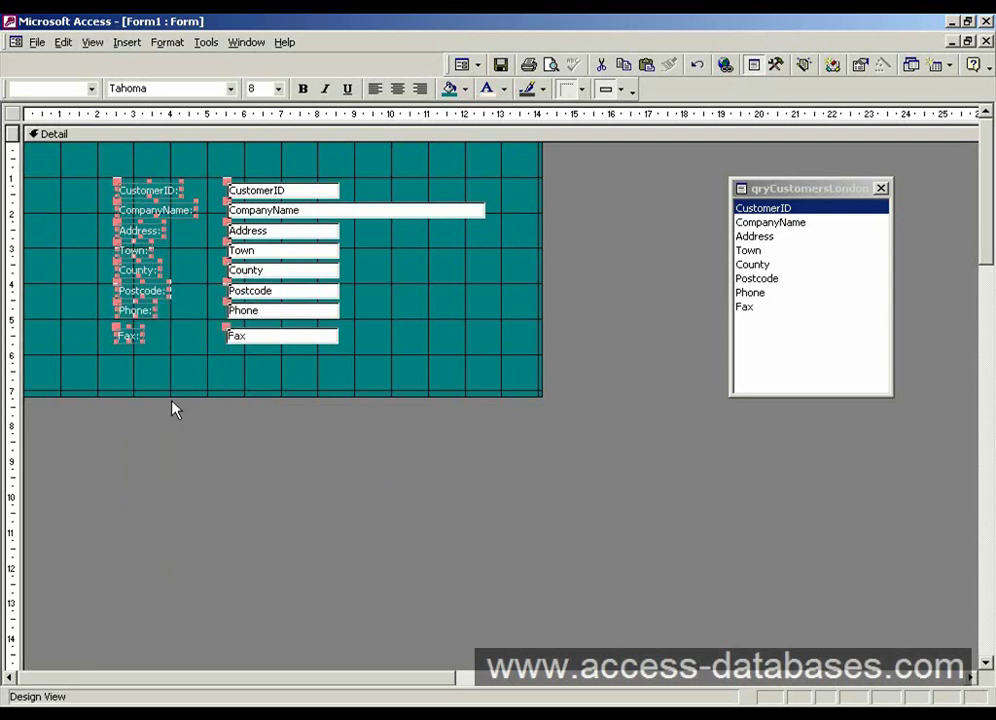
click(167, 374)
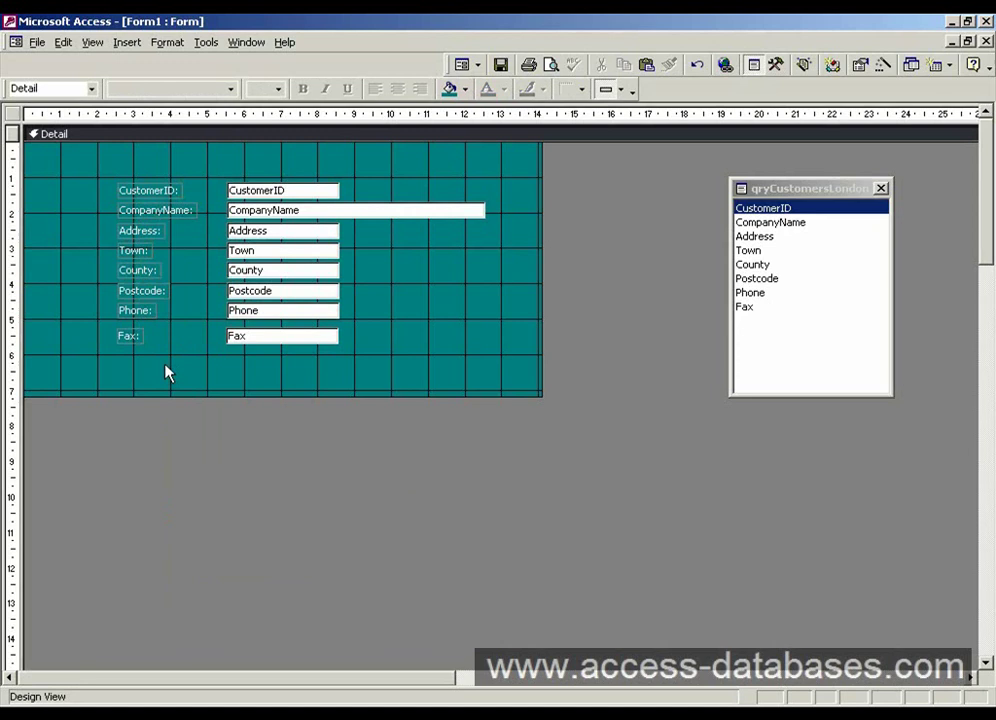
Step: Show the form in Form View, restore its window down and enlarge it to fit all the fields
click(463, 64)
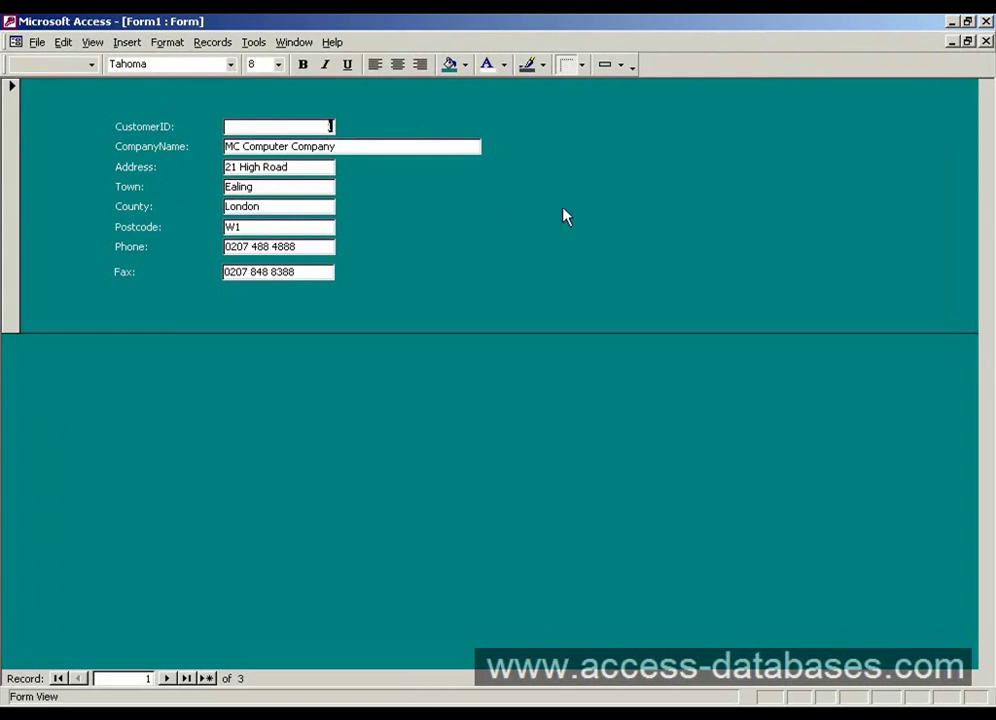
click(967, 42)
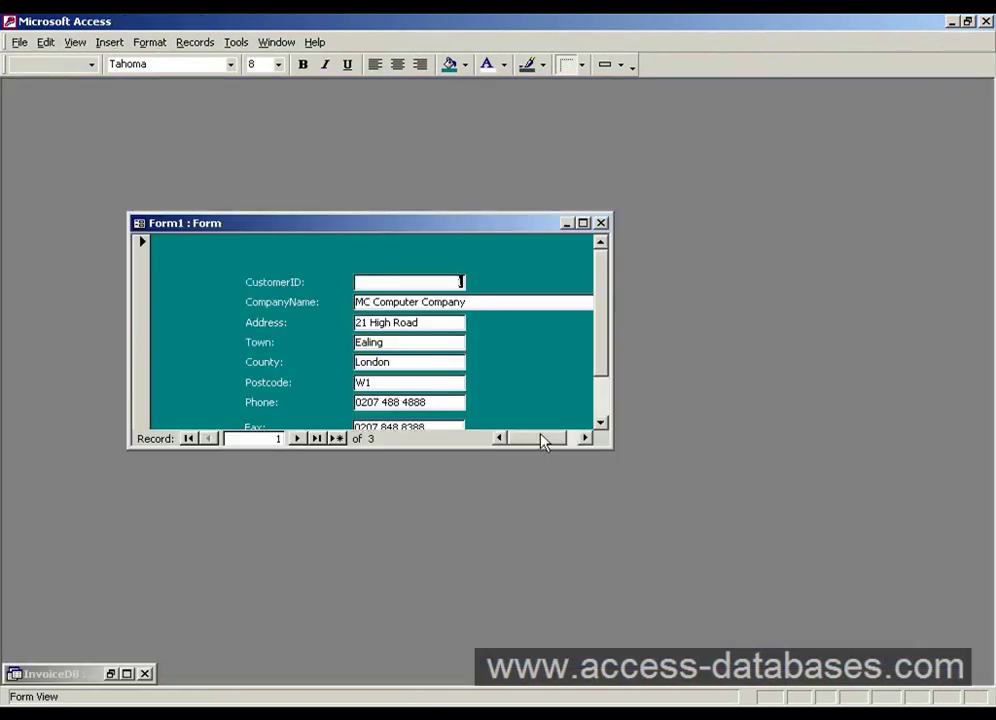
drag(531, 447, 518, 525)
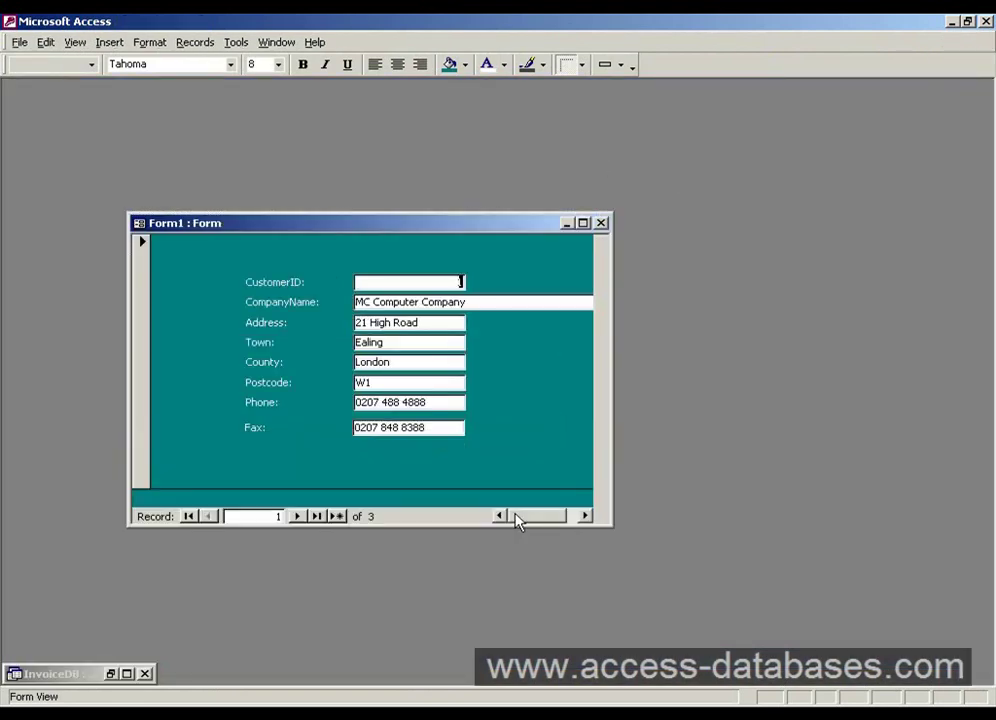
drag(614, 430, 737, 435)
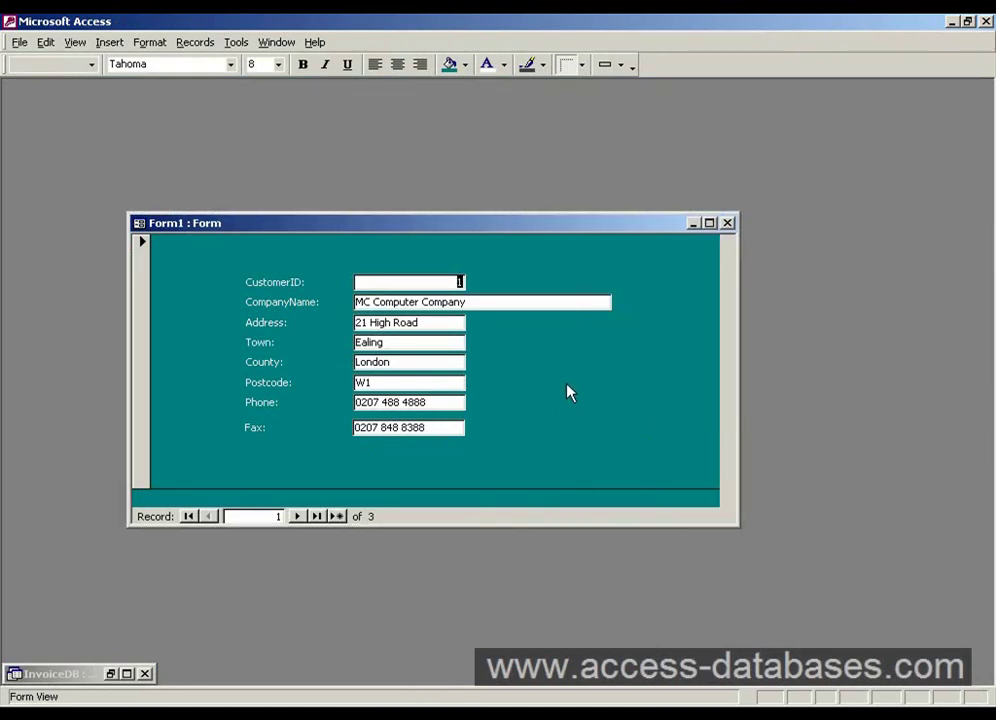
click(396, 318)
double_click(459, 282)
Step: In Design View, set the CustomerID text box's Visible property to No and close its properties
right_click(545, 265)
click(595, 273)
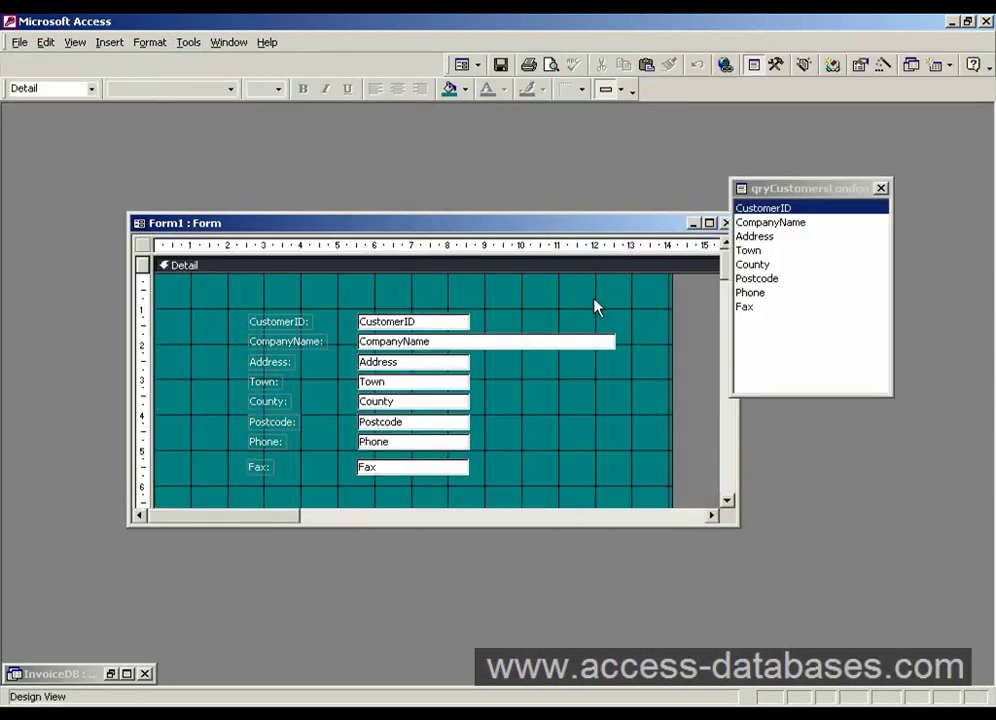
click(450, 320)
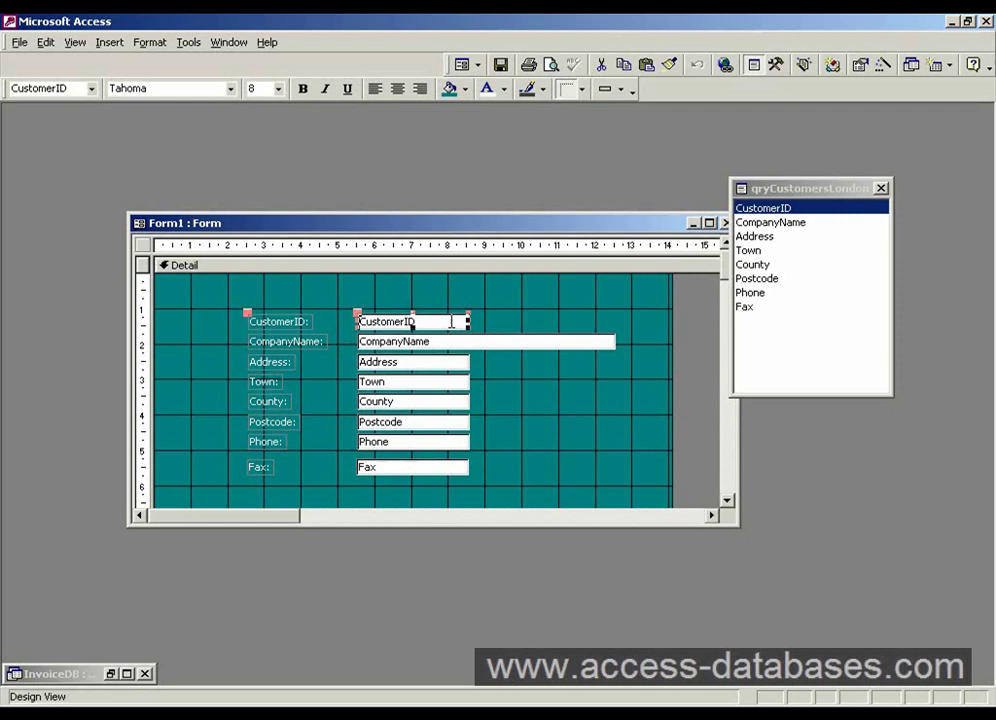
click(536, 318)
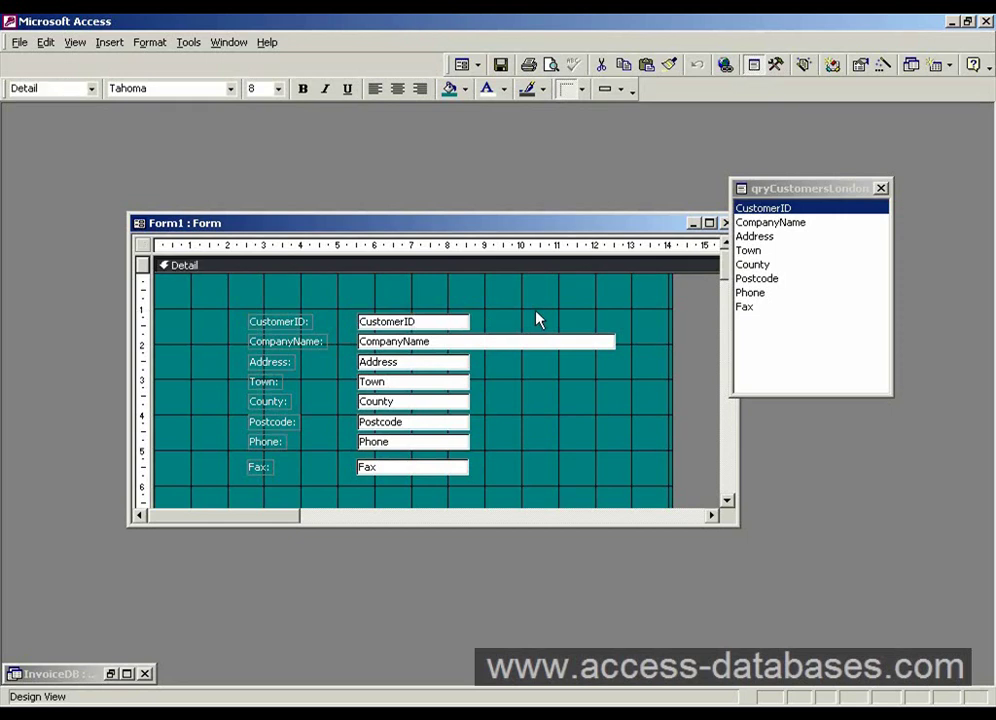
right_click(449, 330)
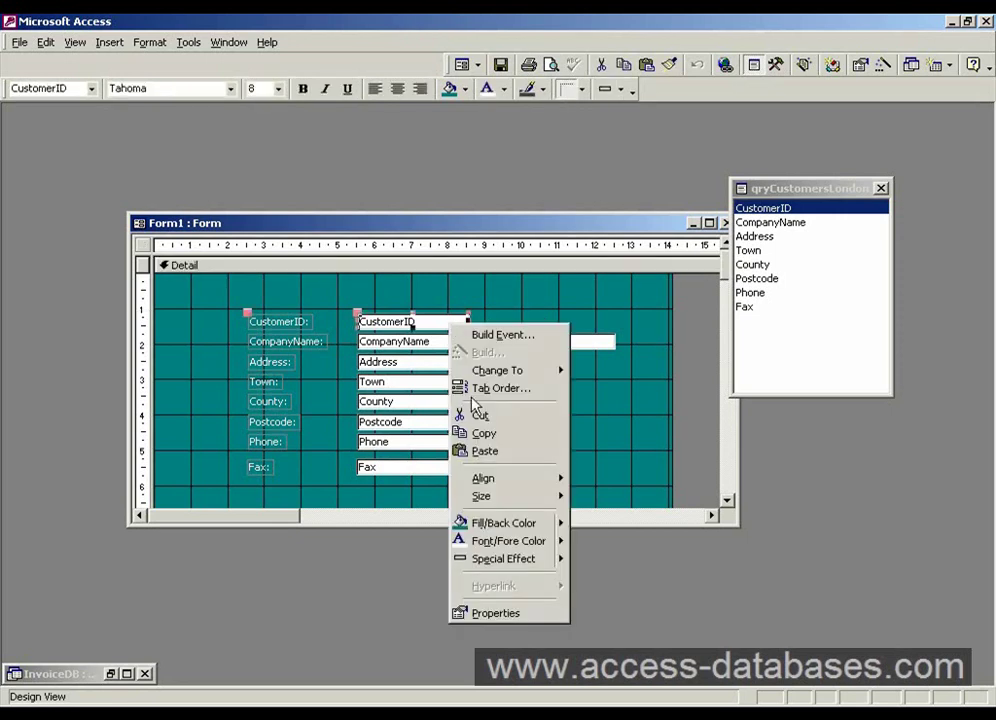
click(496, 612)
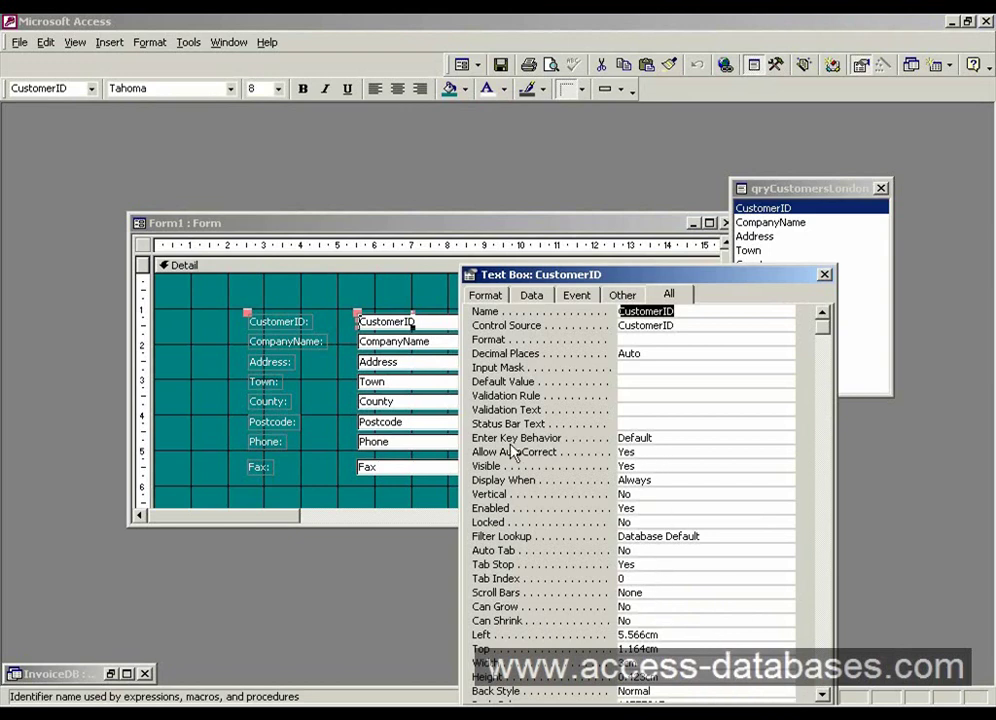
click(637, 466)
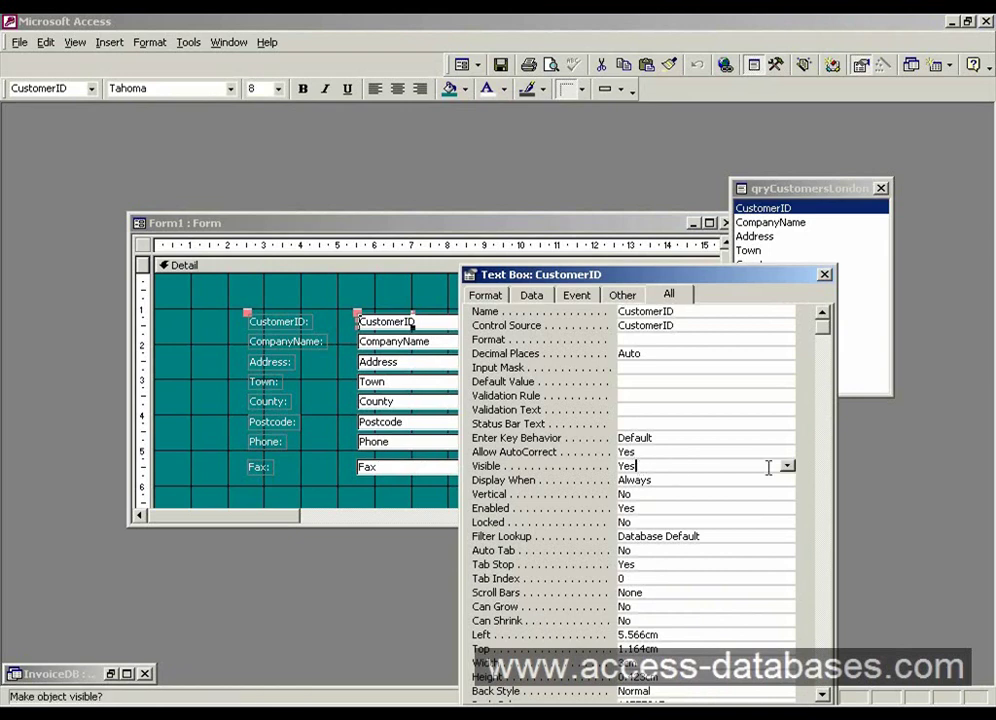
click(787, 466)
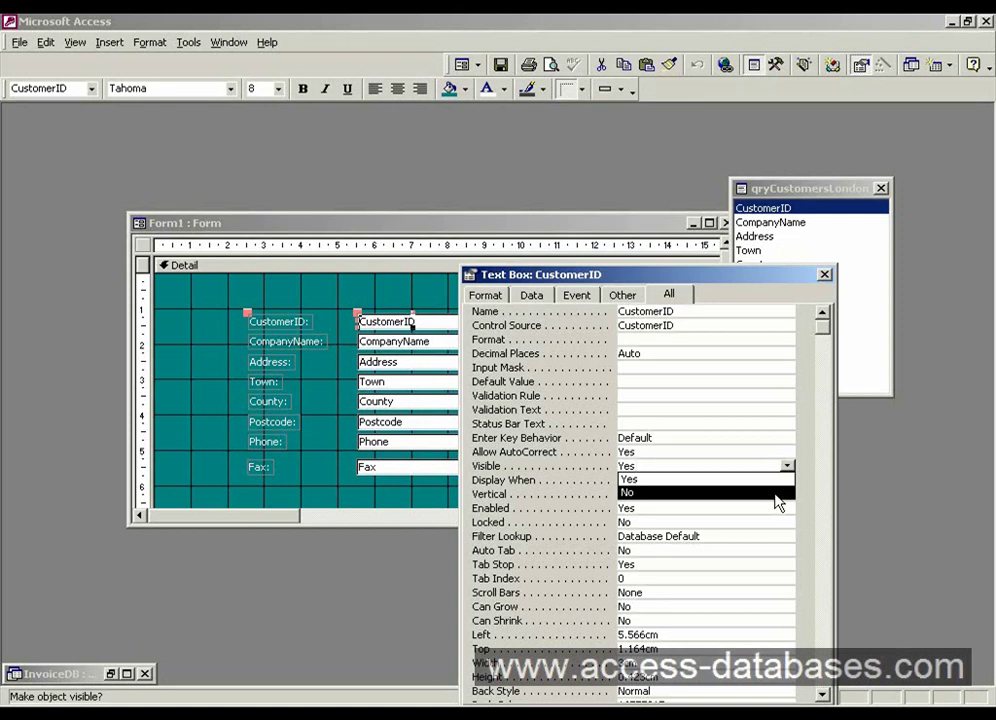
click(779, 493)
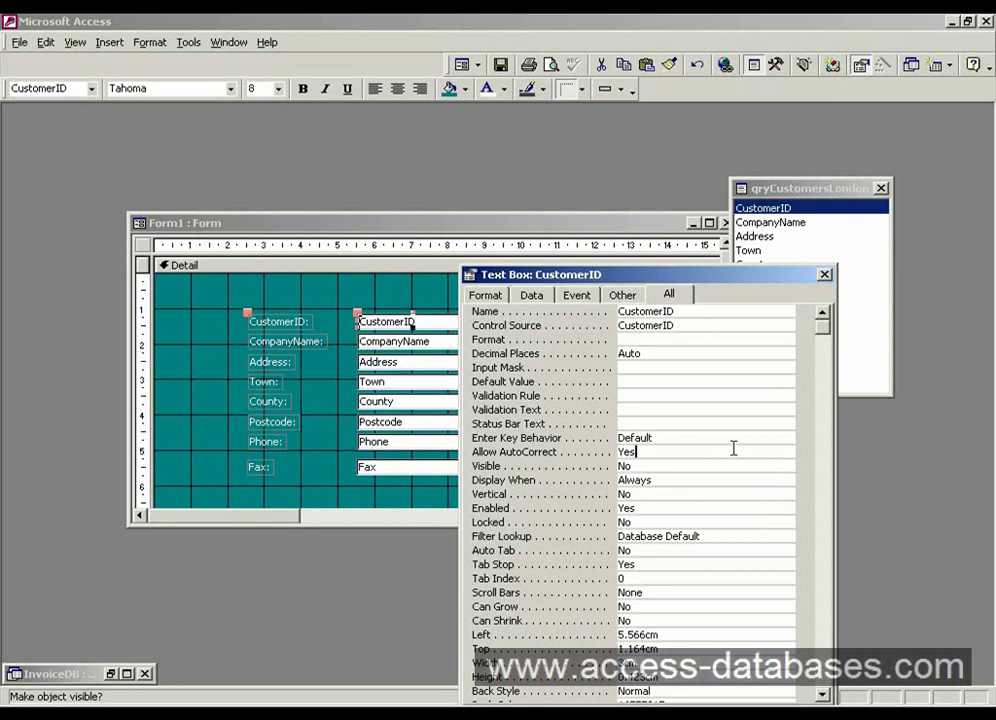
click(733, 451)
click(825, 275)
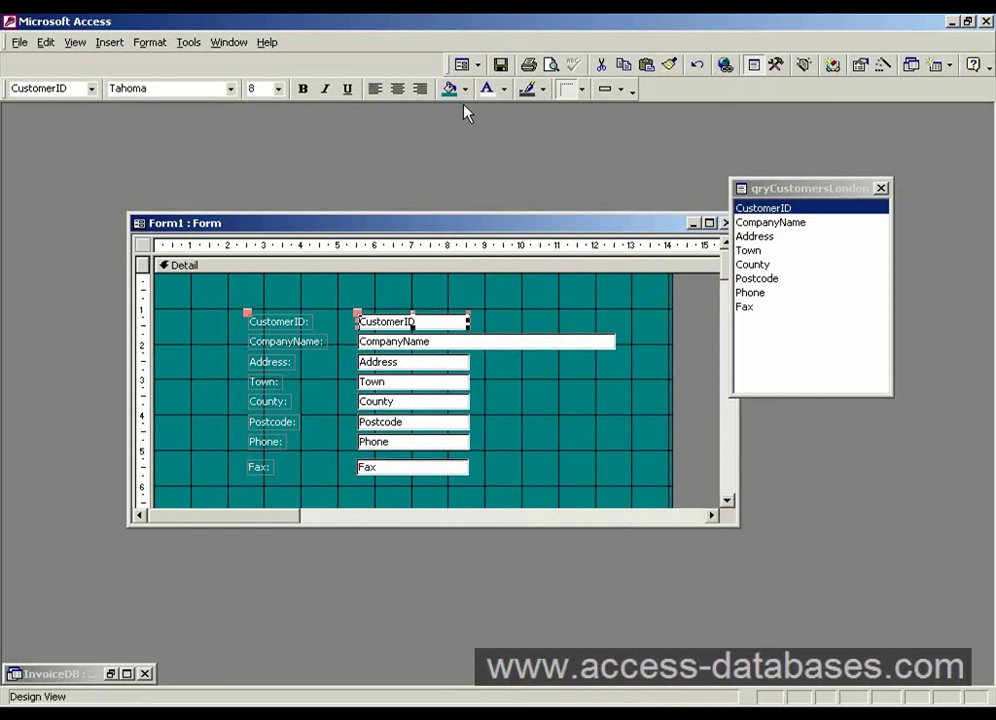
Step: Show the form in Form View and browse forward through the records and back to the first to check the CustomerID field's visibility
click(462, 66)
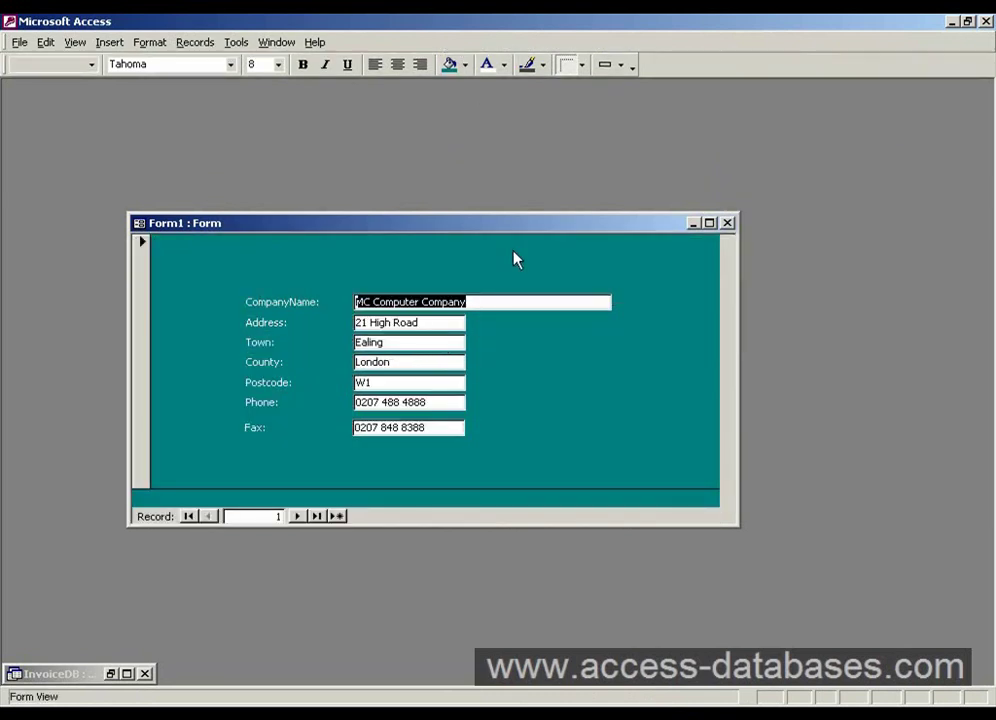
key(Tab)
click(426, 343)
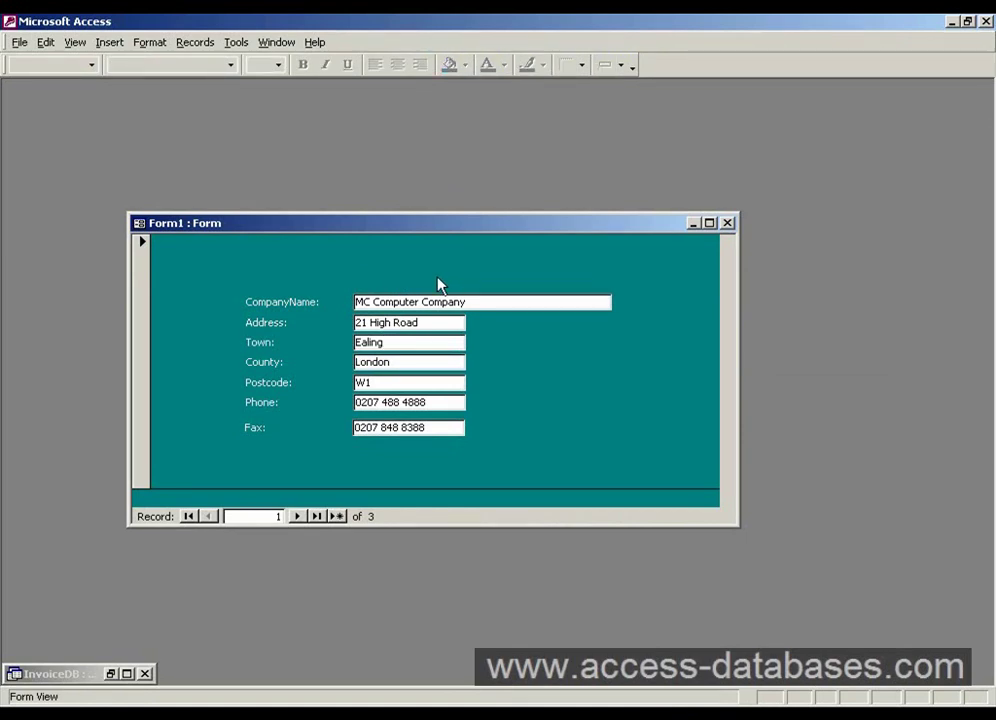
drag(406, 228, 407, 213)
click(297, 501)
click(297, 501)
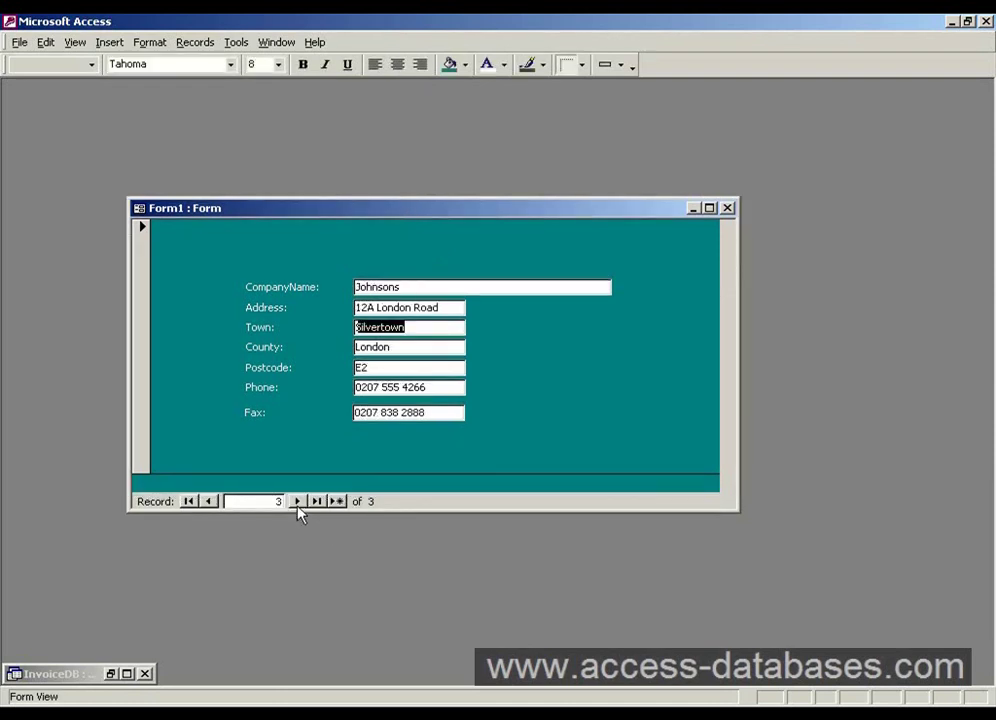
click(297, 501)
click(209, 501)
click(209, 501)
click(209, 501)
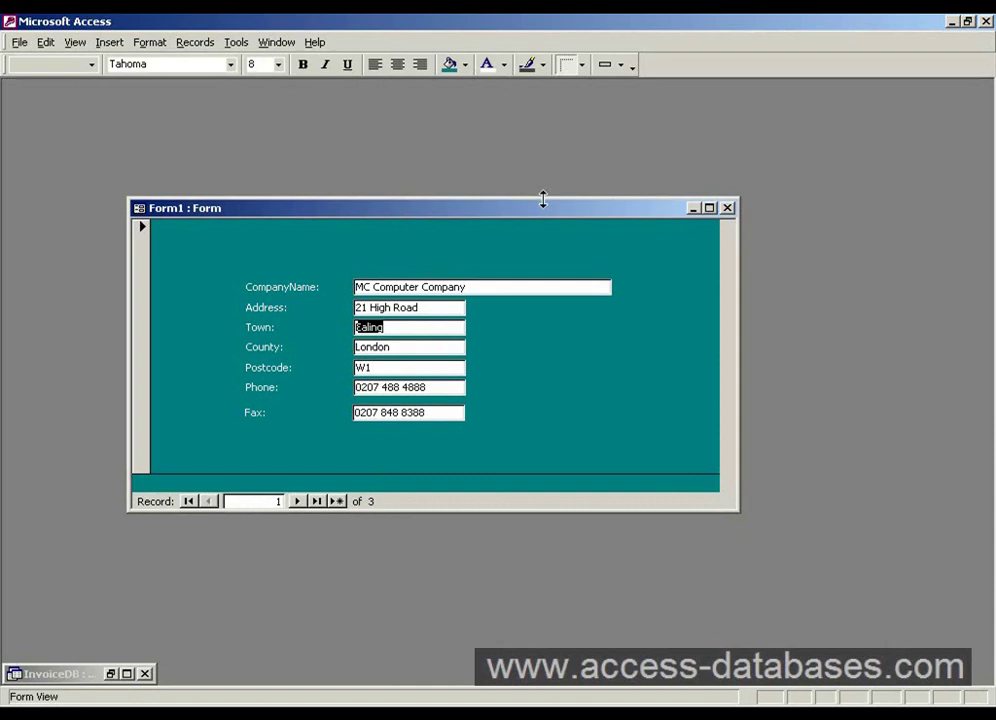
Step: Return to Design View and set the CustomerID text box's Visible property back to Yes
right_click(549, 238)
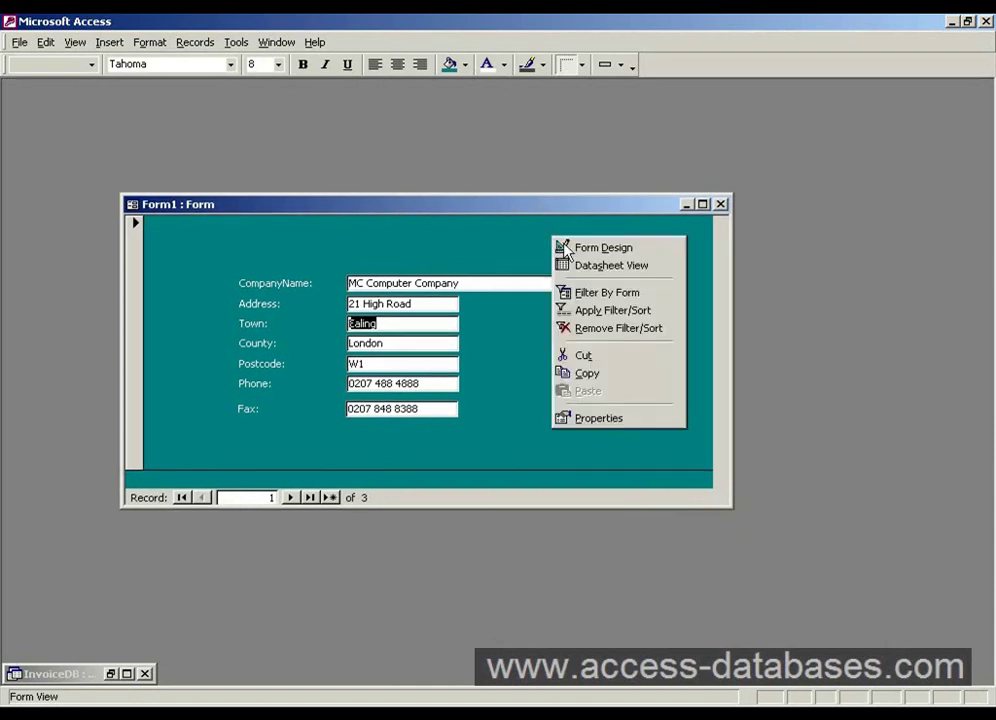
click(580, 247)
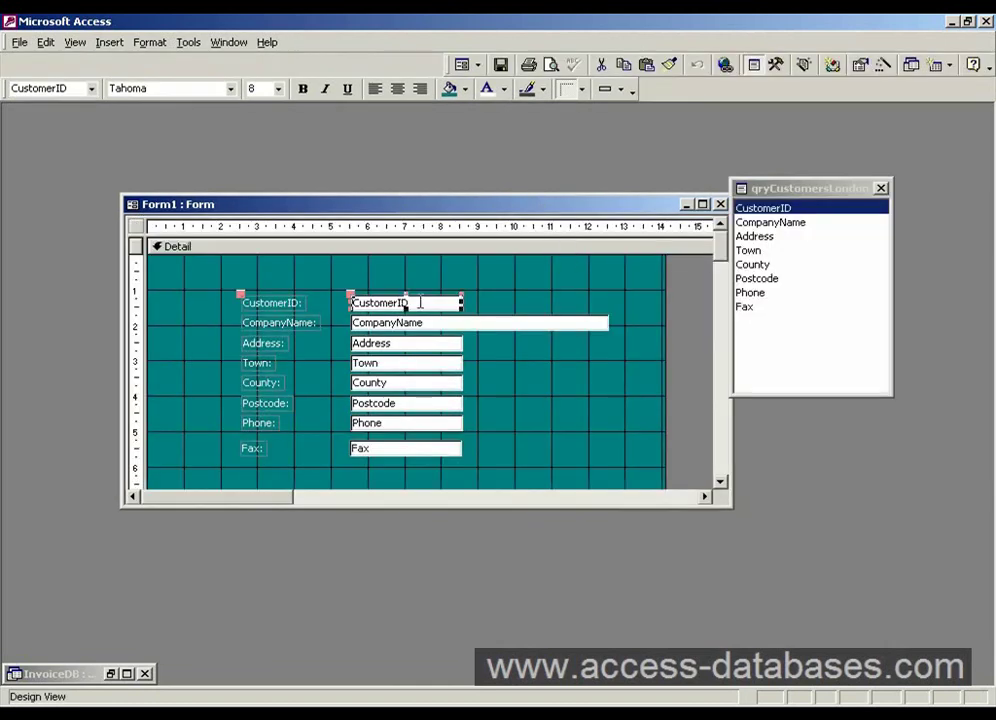
right_click(420, 302)
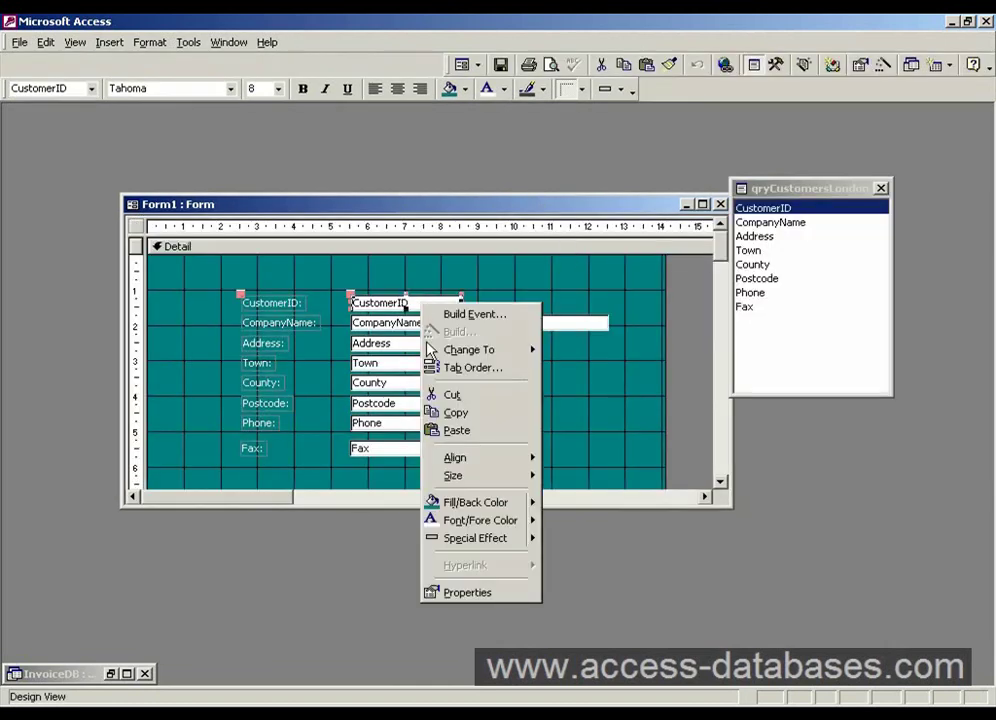
click(466, 591)
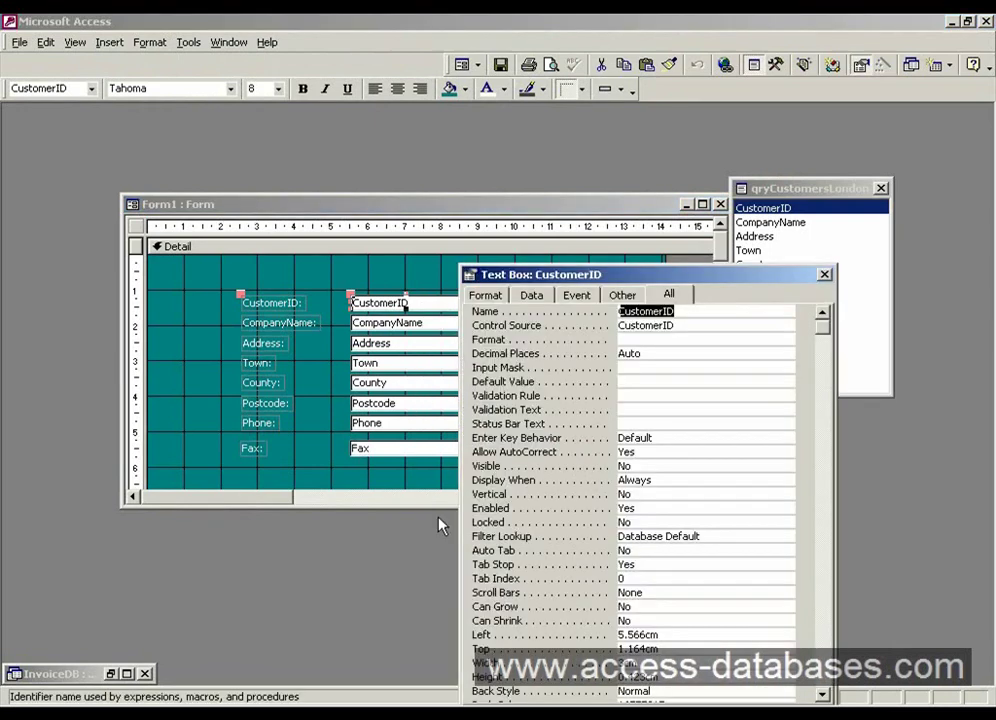
click(659, 466)
click(786, 466)
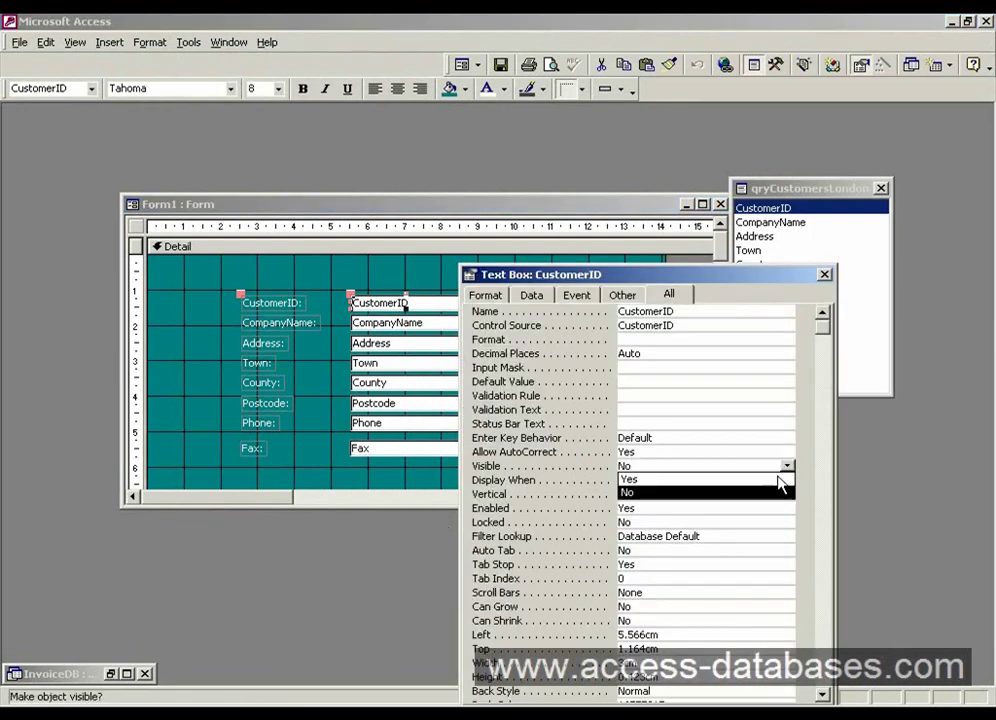
click(776, 482)
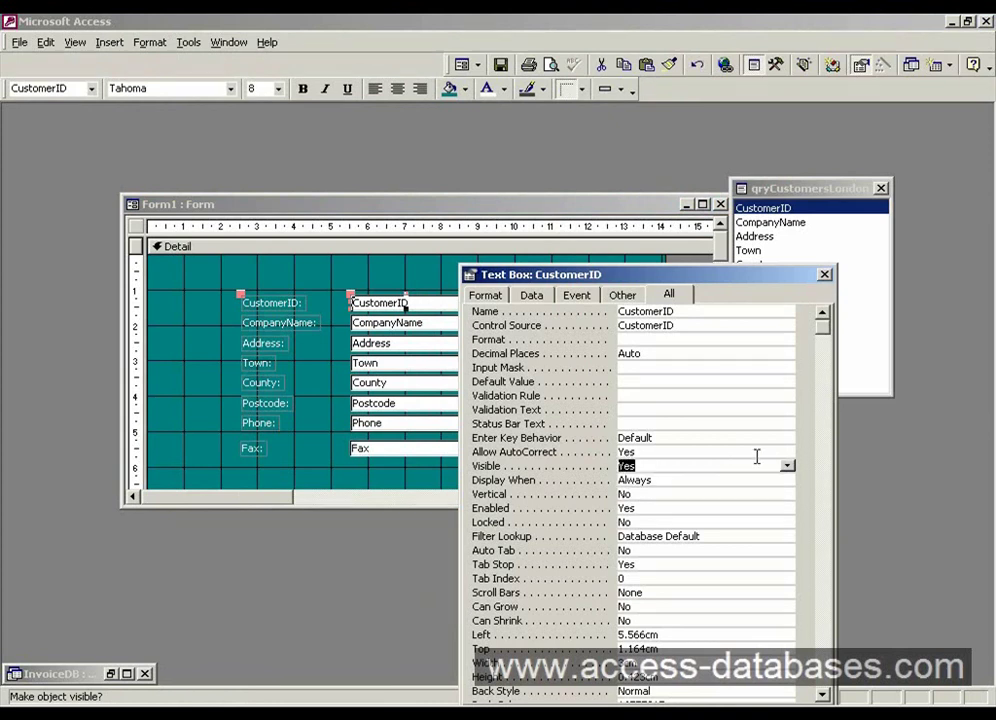
click(745, 437)
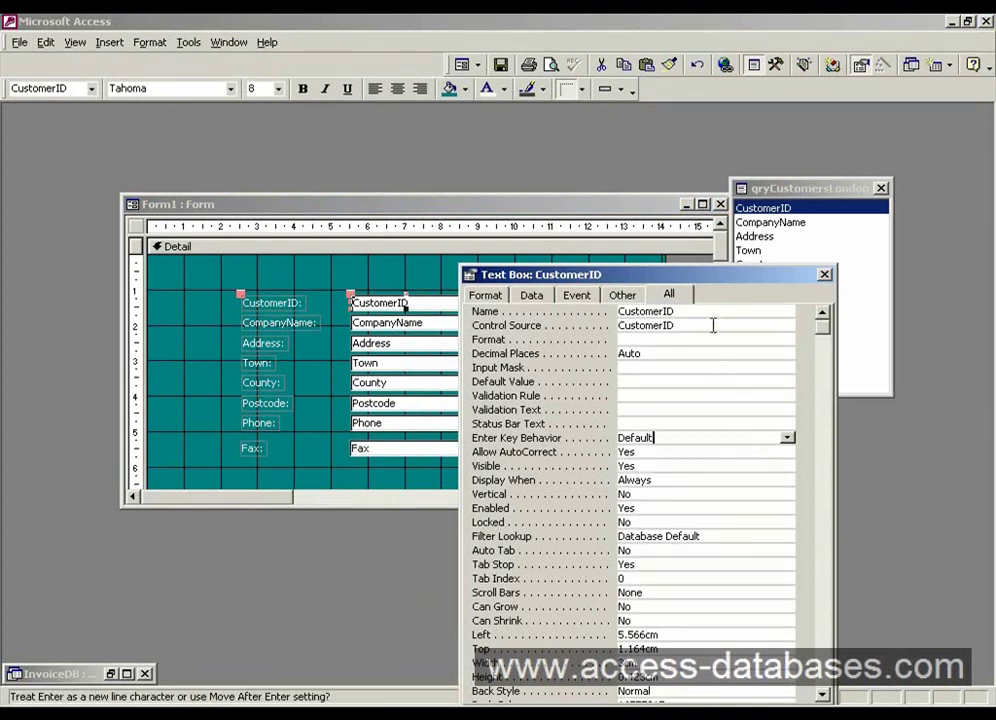
click(711, 325)
Step: Examine the Name and Control Source properties of each text box from CompanyName down to Fax and back up
click(418, 330)
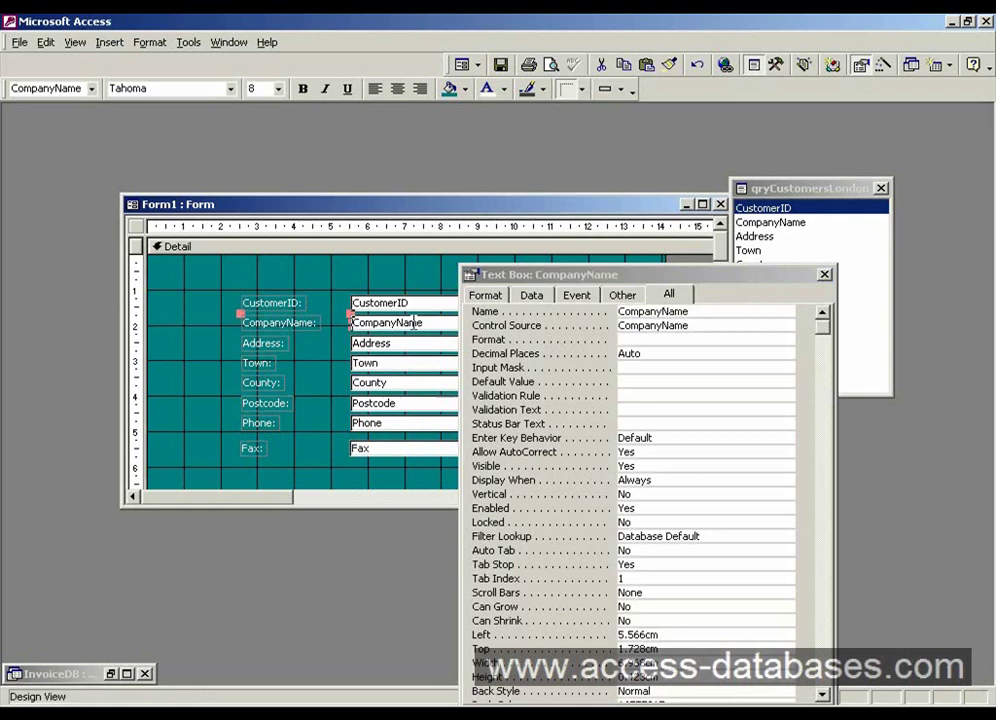
click(414, 346)
click(414, 366)
click(411, 386)
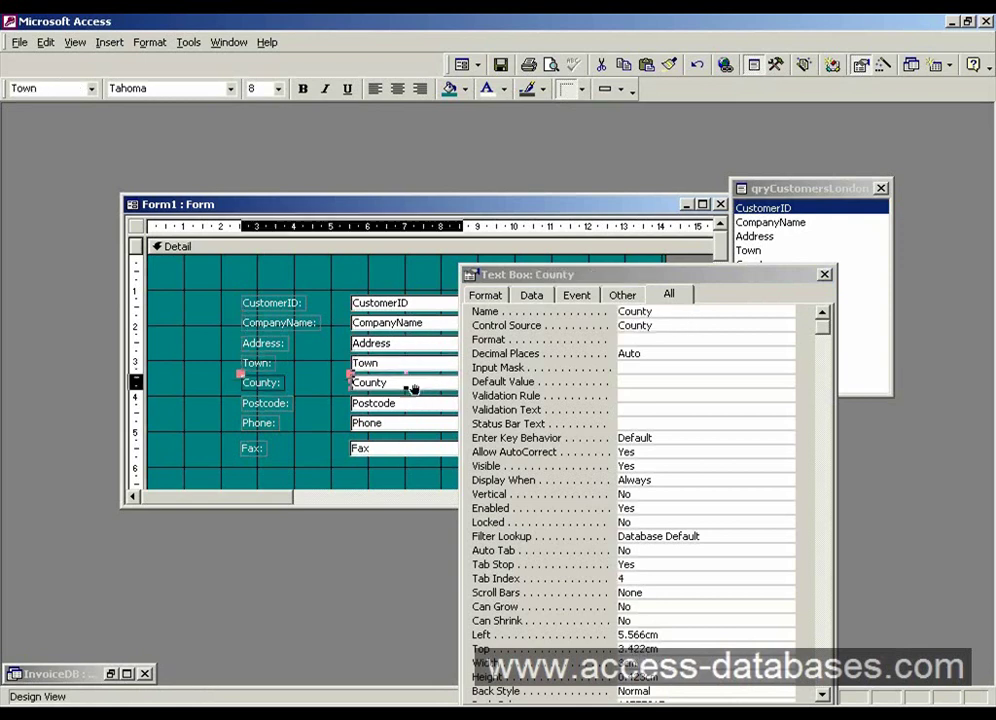
click(411, 406)
click(417, 426)
click(412, 449)
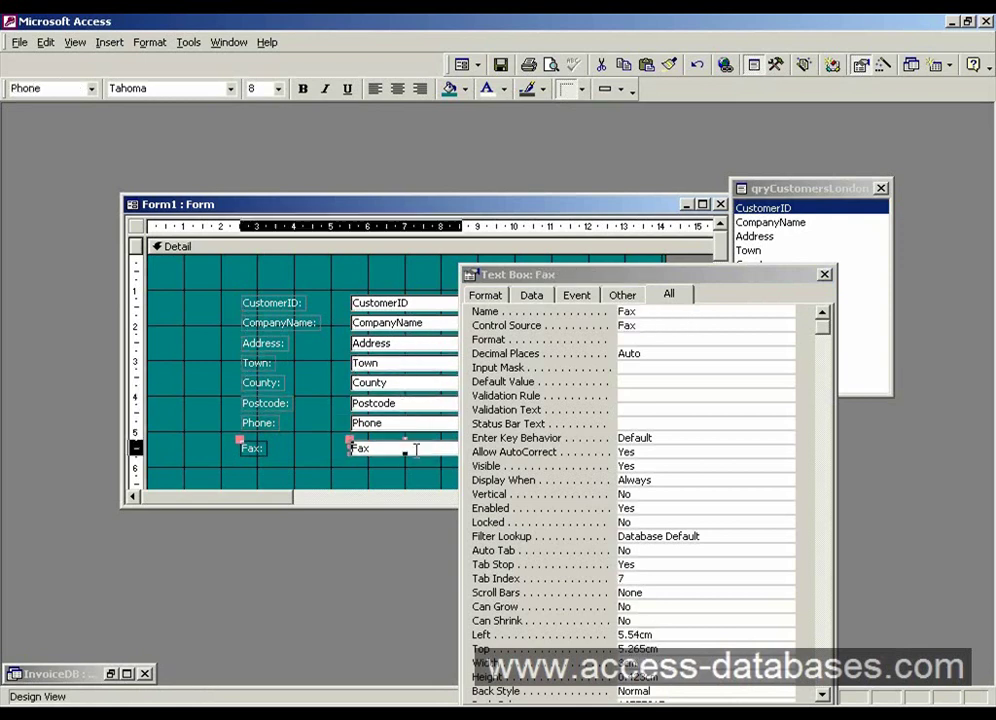
click(409, 423)
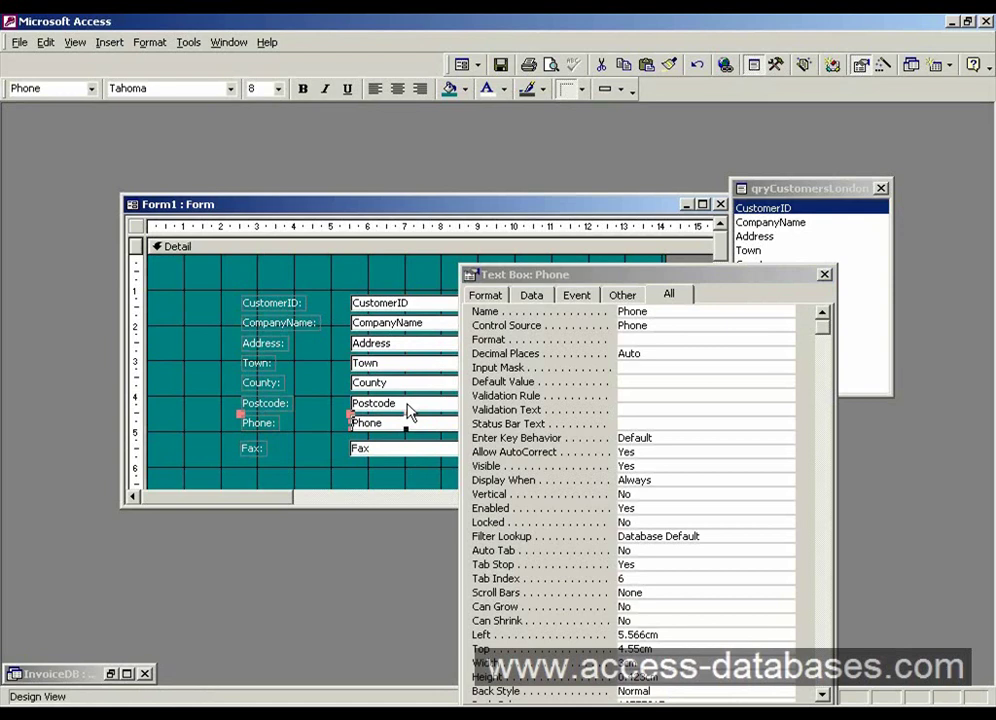
click(407, 404)
click(407, 383)
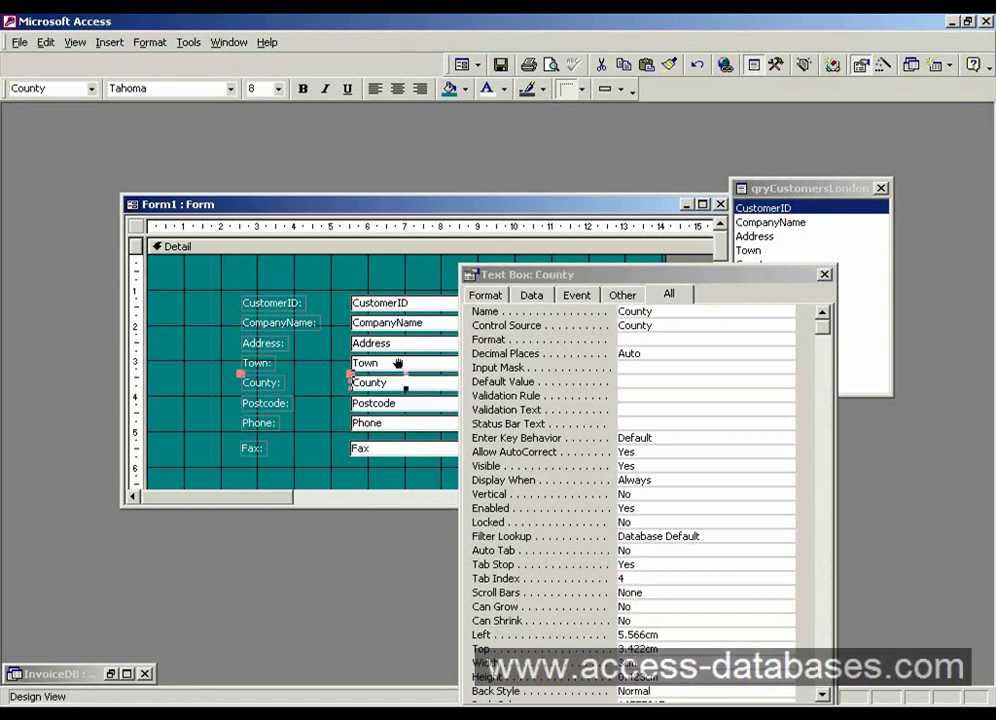
click(403, 364)
click(405, 346)
click(404, 326)
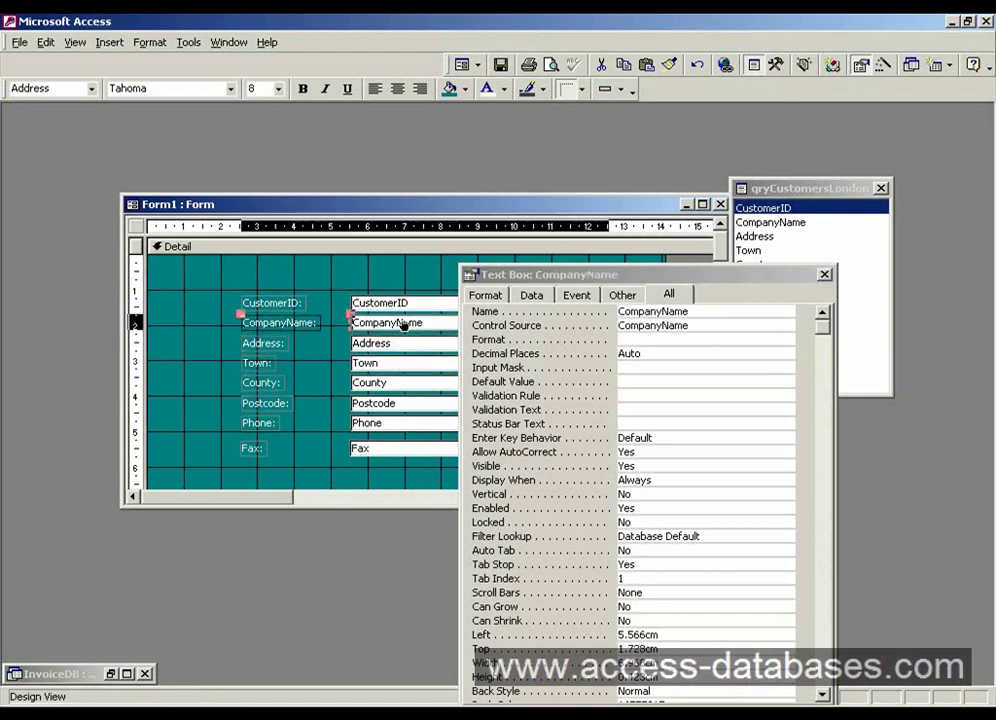
Step: Look through the fields available as Control Source for the CompanyName text box, leaving CompanyName selected
click(698, 327)
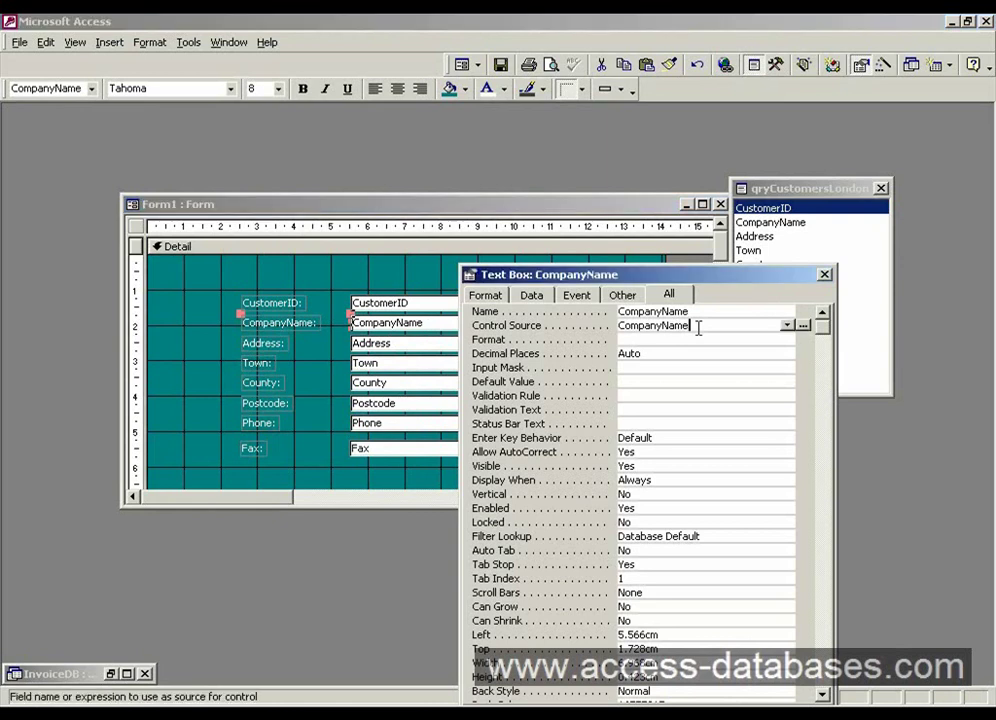
click(787, 326)
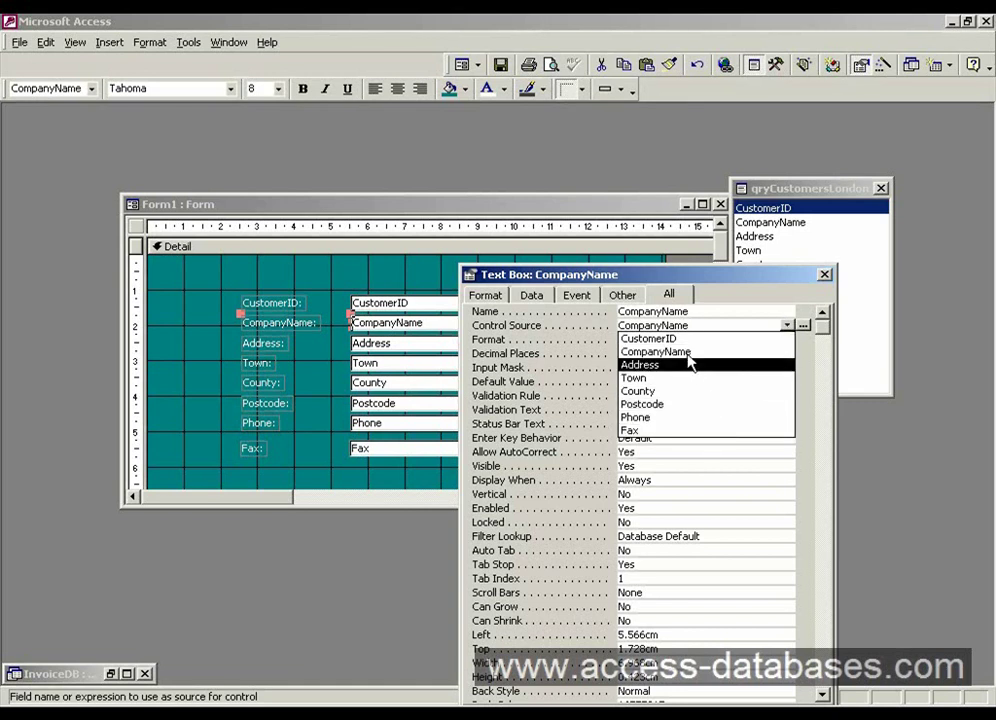
click(408, 322)
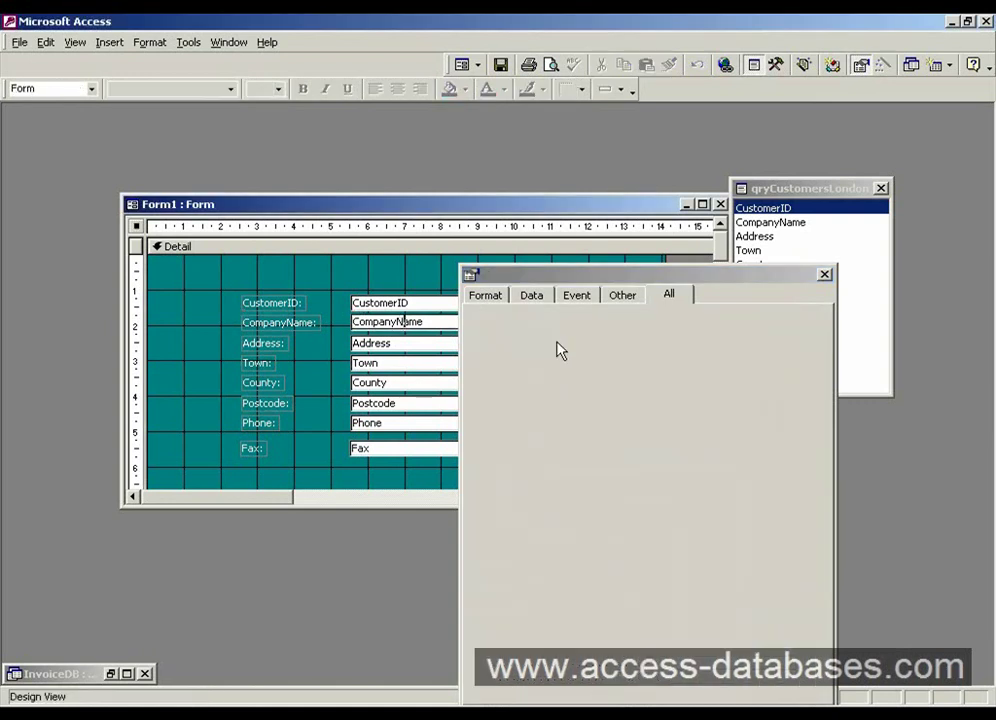
click(327, 349)
click(378, 320)
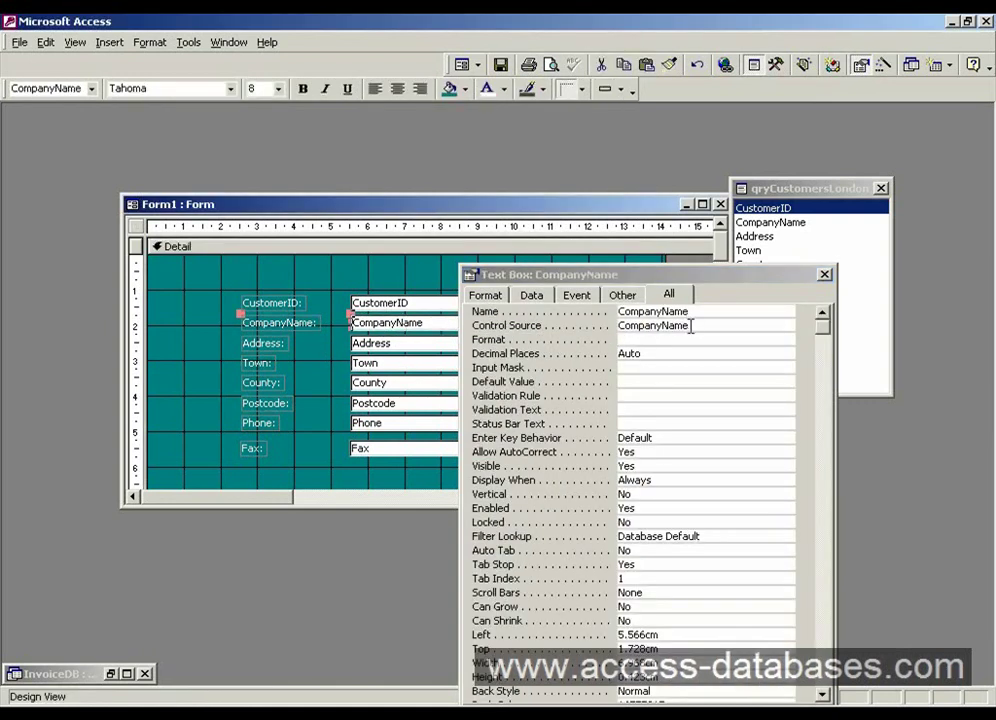
click(778, 325)
click(788, 326)
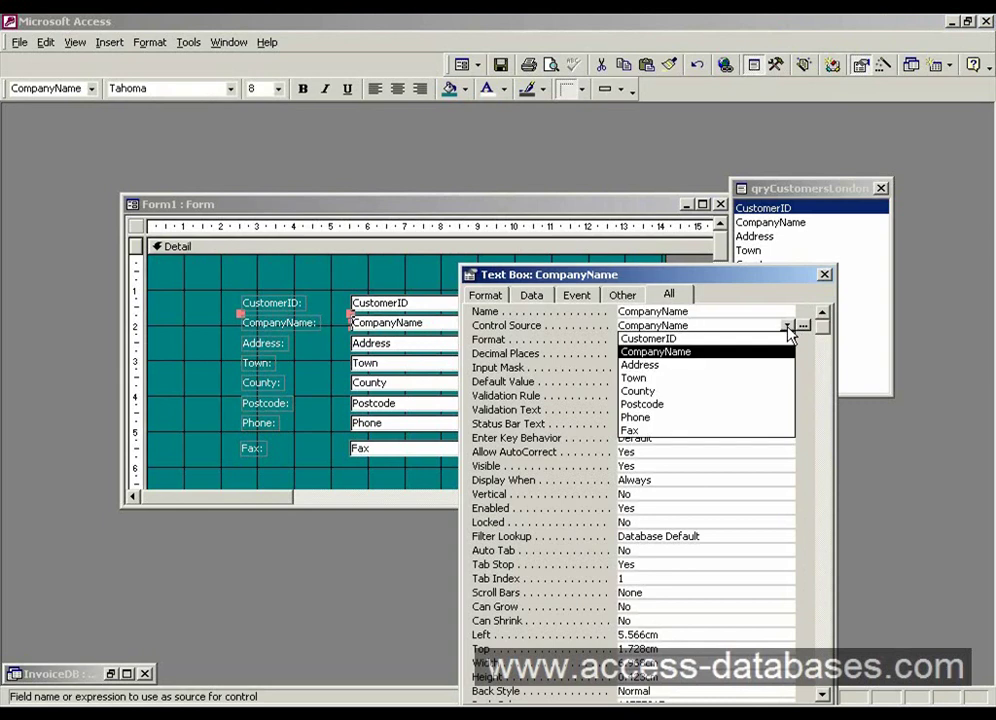
click(760, 277)
drag(760, 277, 745, 274)
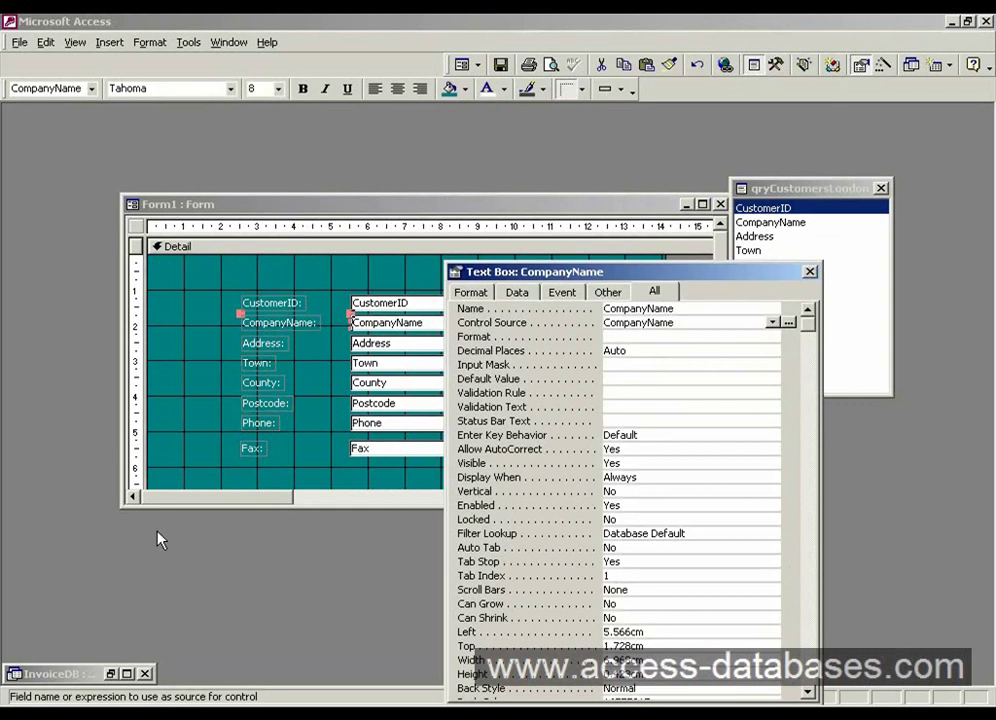
Step: Open the tblCustomers table from the InvoiceDB database in Design View, inspect the CompanyName field, and switch to Datasheet View
double_click(75, 672)
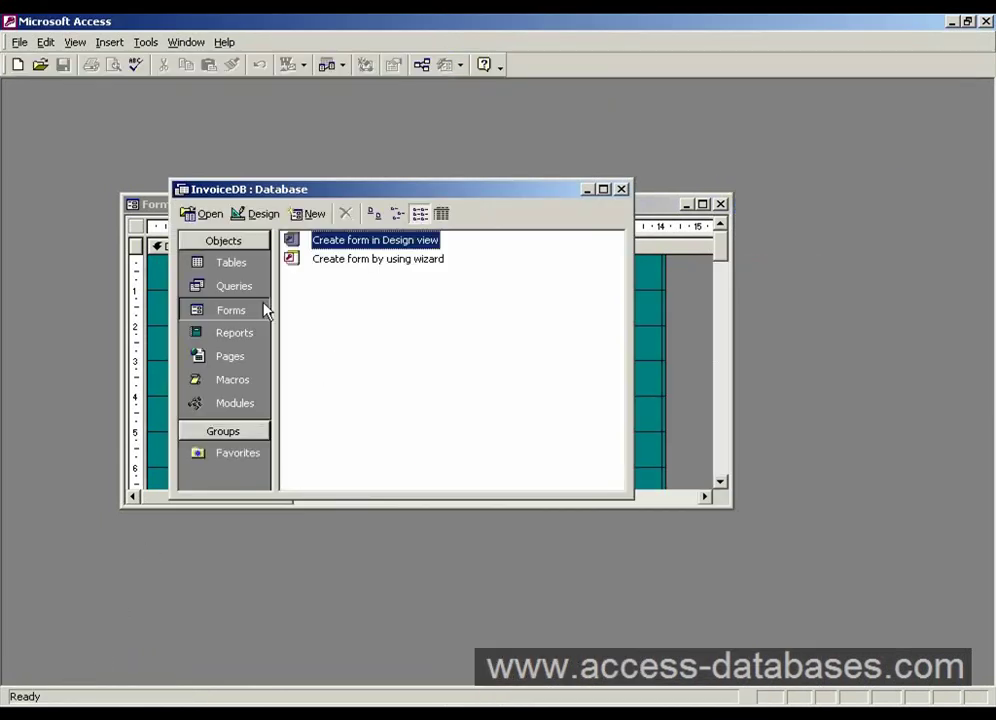
click(236, 264)
click(262, 214)
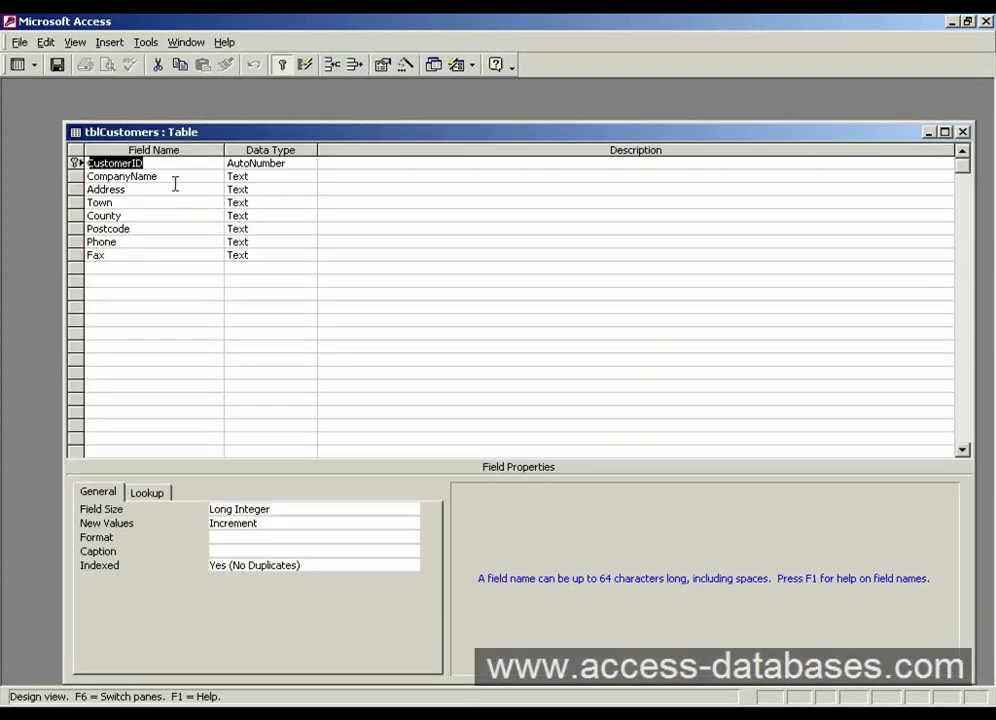
click(170, 177)
click(16, 65)
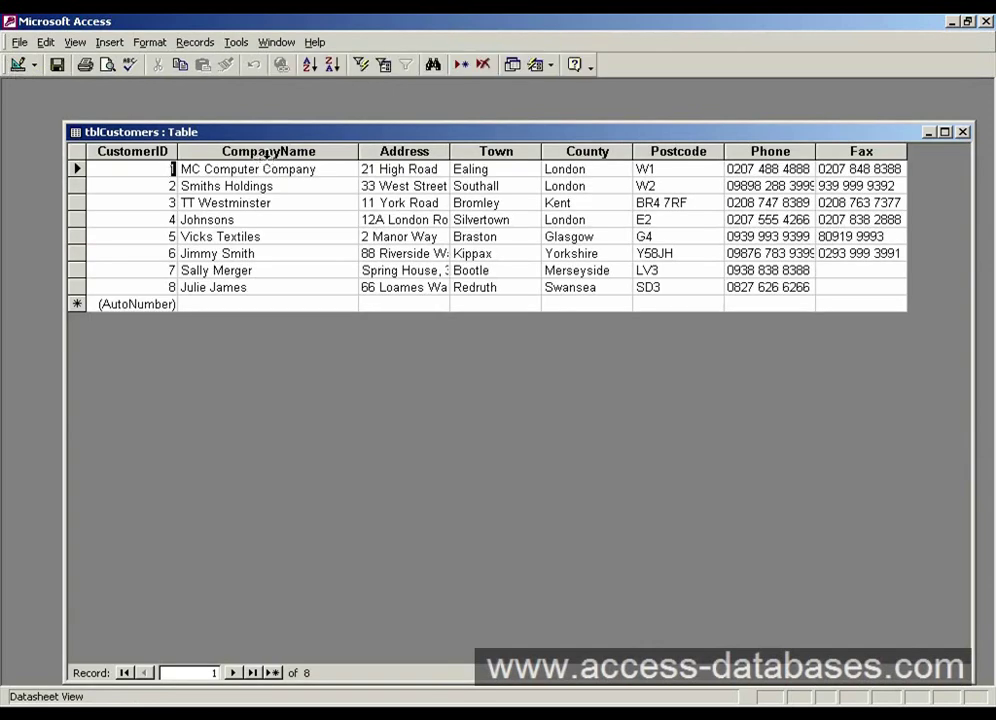
Step: Look over the first entries in the CompanyName column of the tblCustomers datasheet
click(268, 153)
click(266, 167)
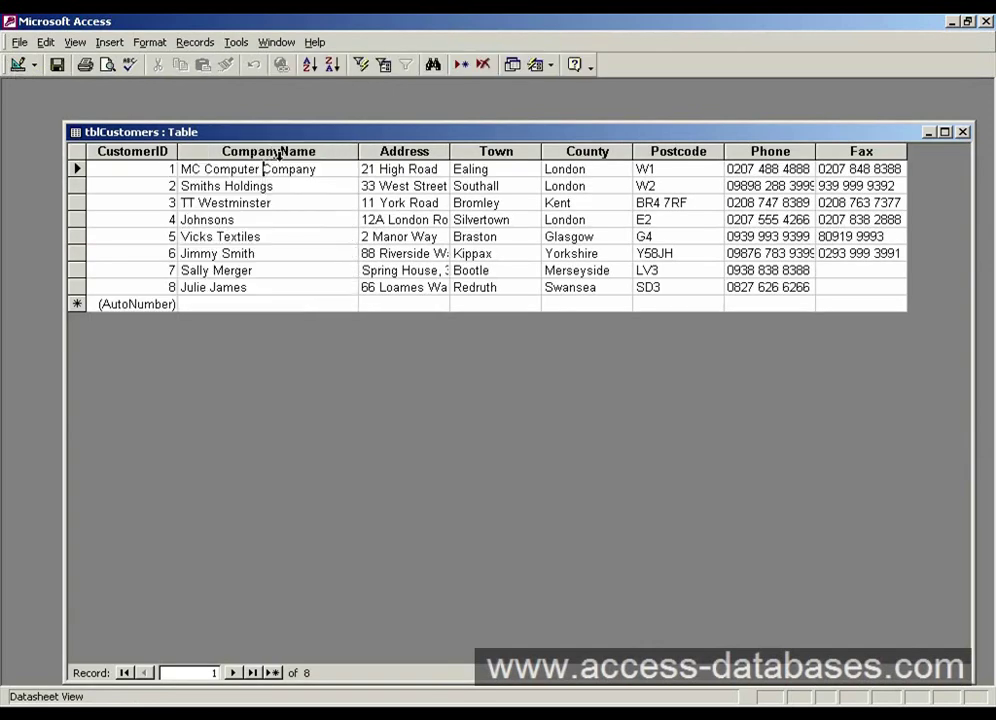
click(312, 187)
click(307, 206)
click(321, 169)
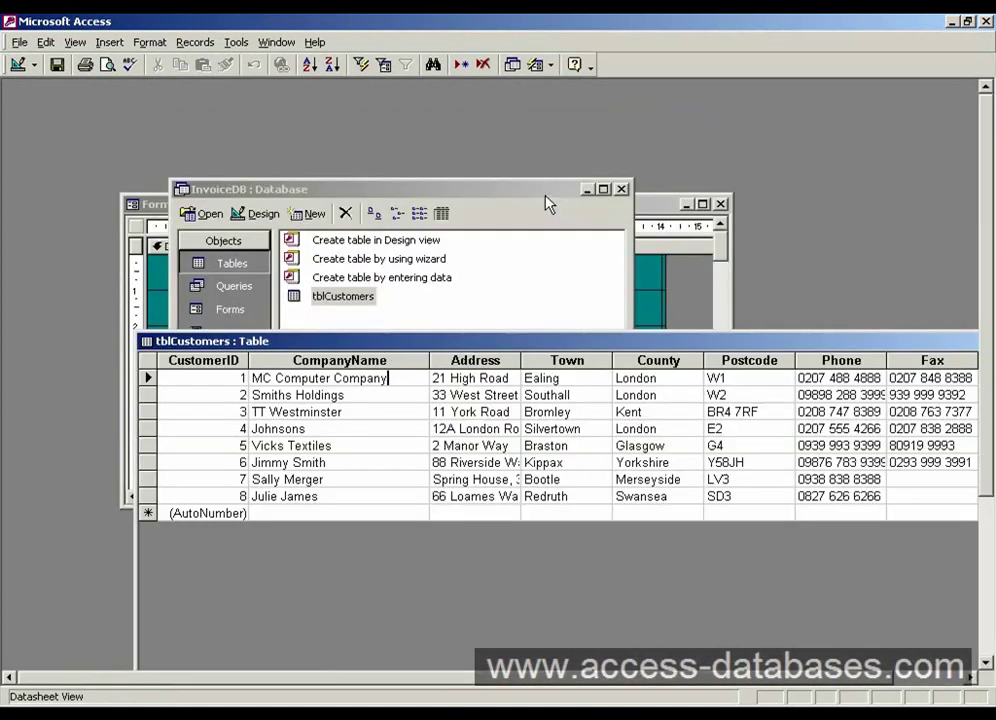
Step: Bring Form1 forward, close its property sheet and field list, and place the form so the tblCustomers column headings stay in view
click(550, 192)
drag(309, 402, 309, 400)
click(440, 207)
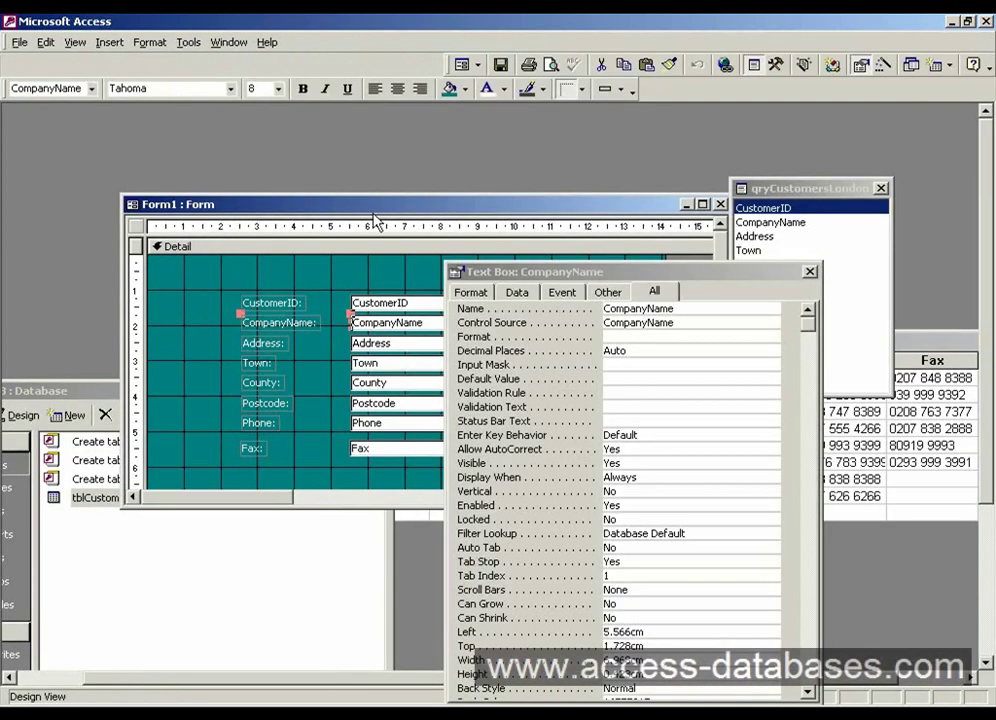
click(810, 271)
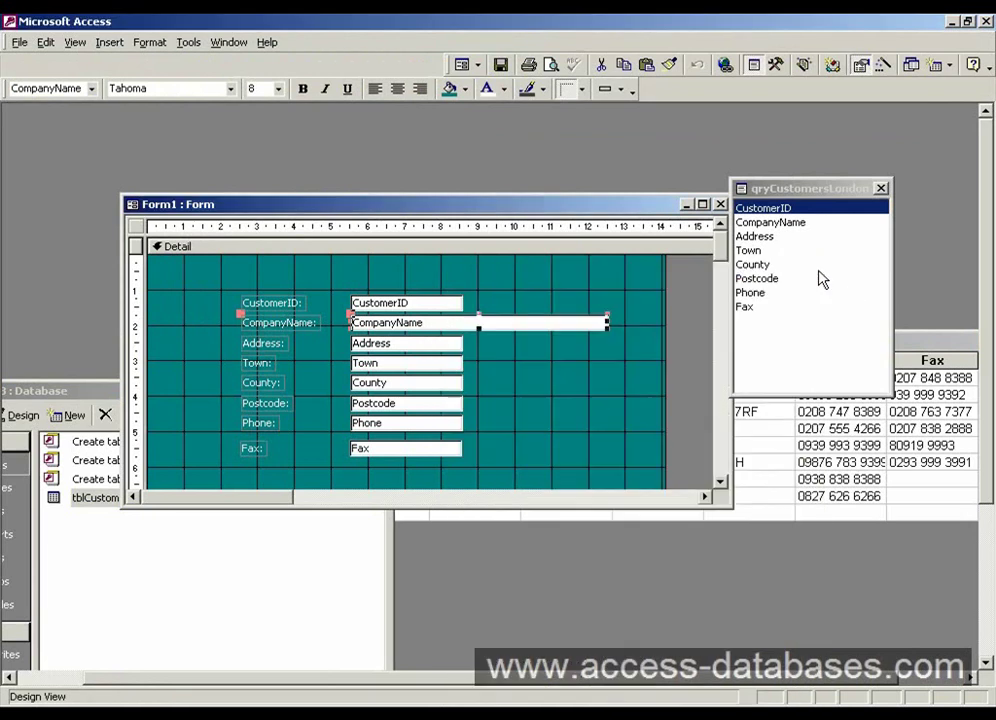
click(881, 188)
drag(627, 213, 521, 402)
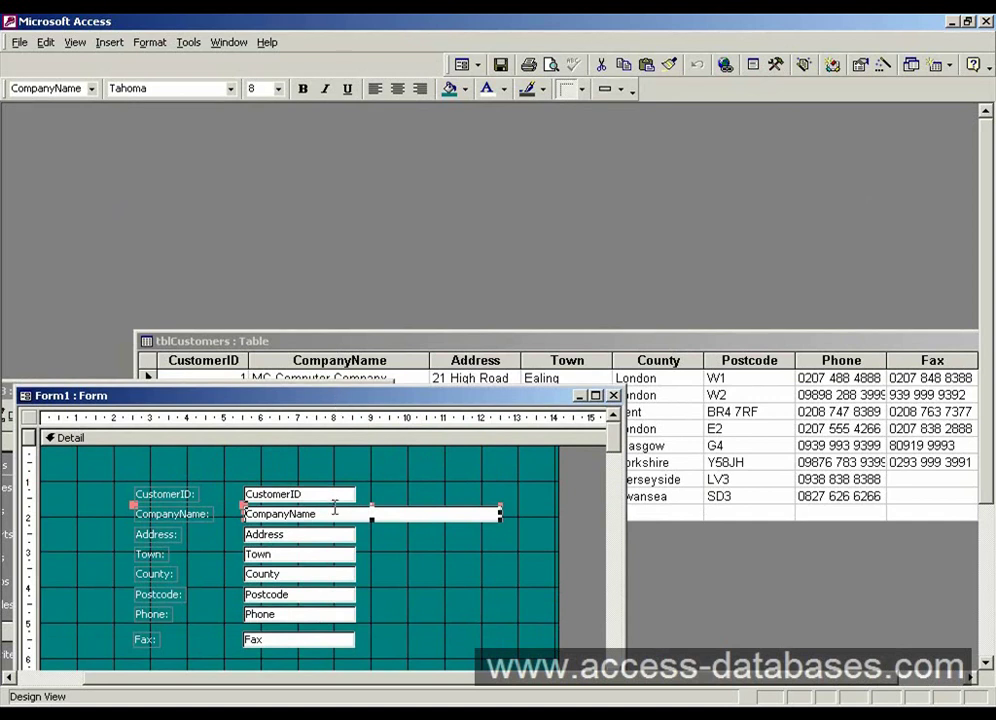
drag(362, 396, 444, 436)
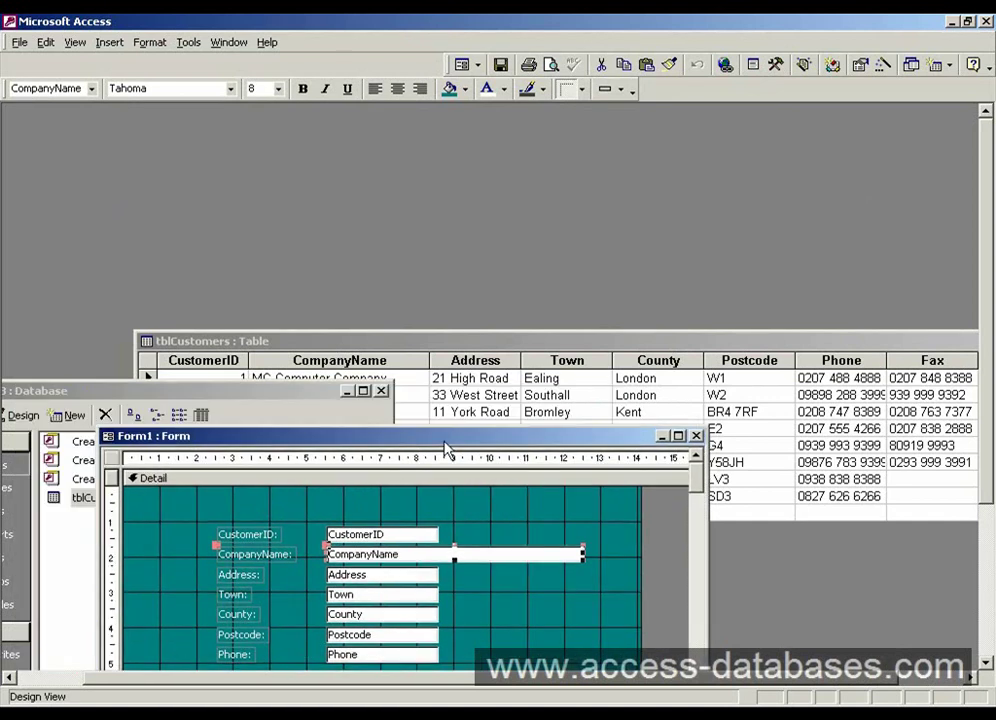
Step: Compare the form's Address text box with the Address column in the tblCustomers datasheet
click(403, 592)
click(400, 576)
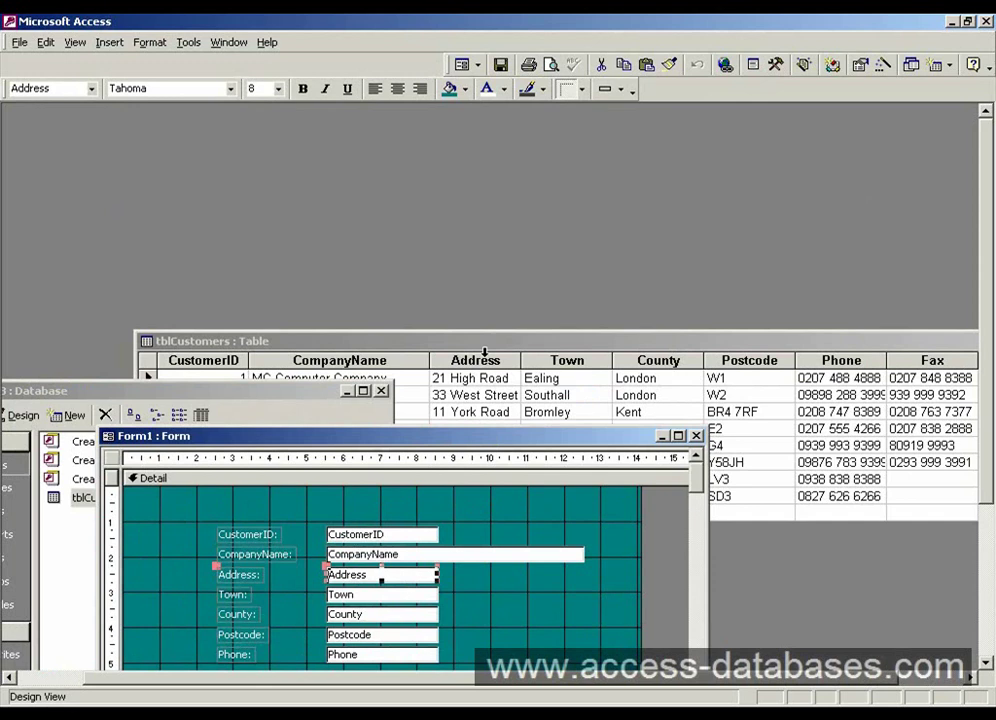
click(484, 356)
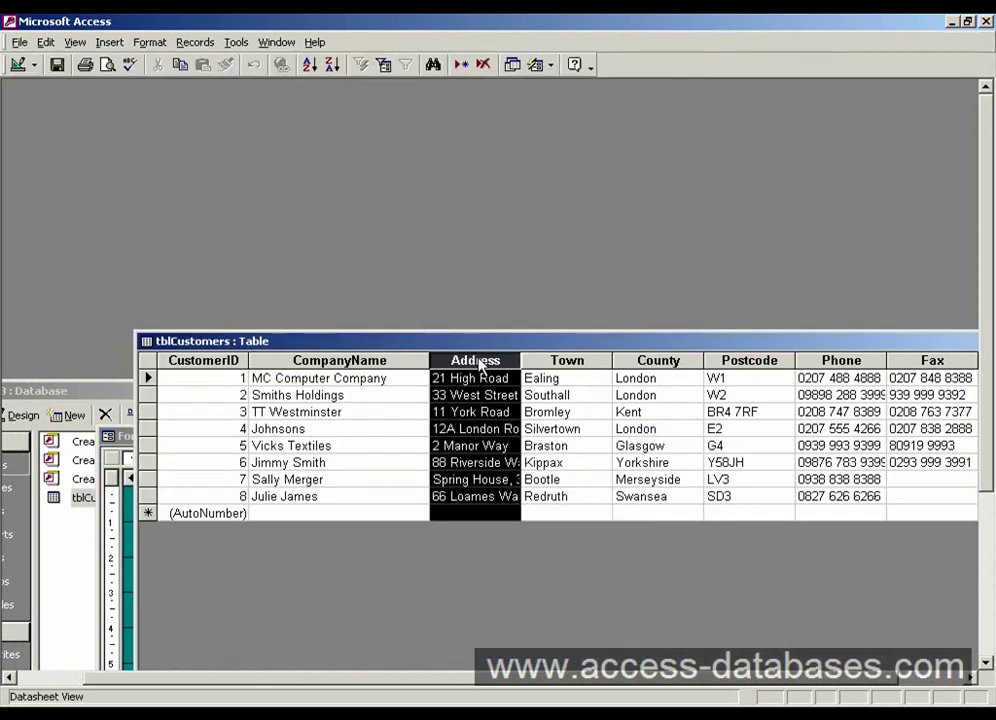
drag(493, 347, 395, 201)
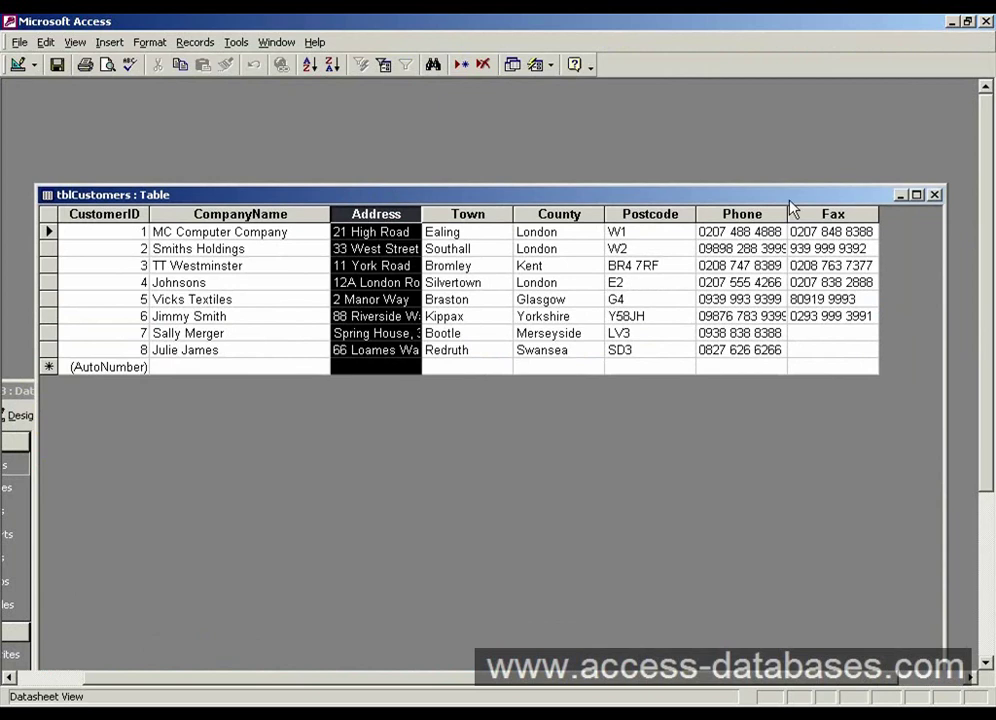
Step: Close the tblCustomers table and arrange Form1 in front of the InvoiceDB database window
click(934, 194)
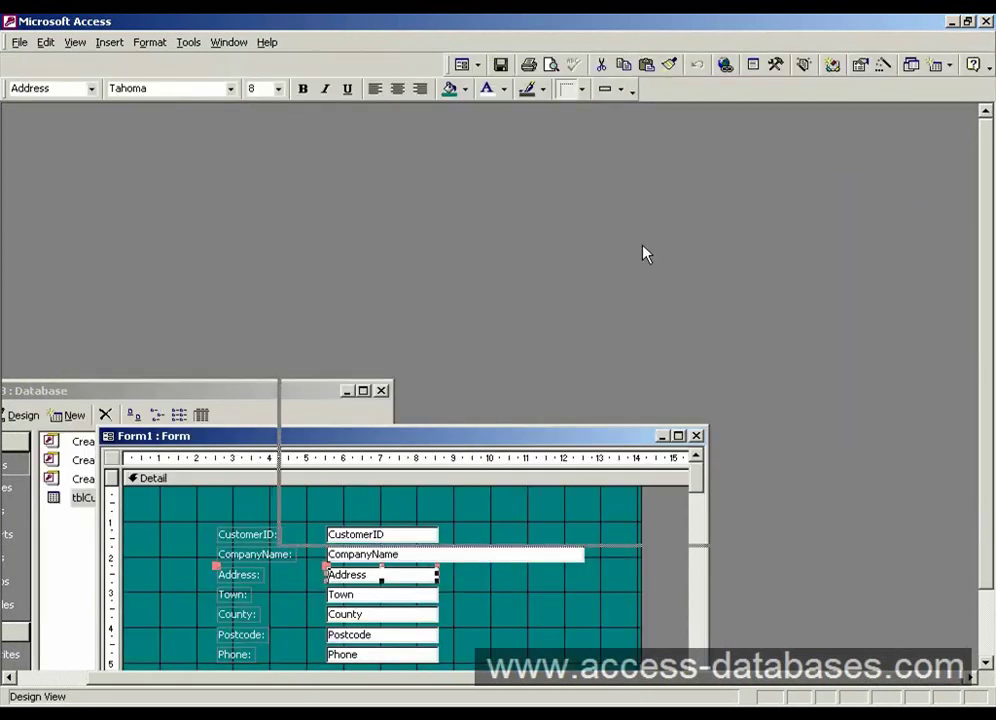
drag(645, 253, 645, 253)
drag(167, 391, 258, 390)
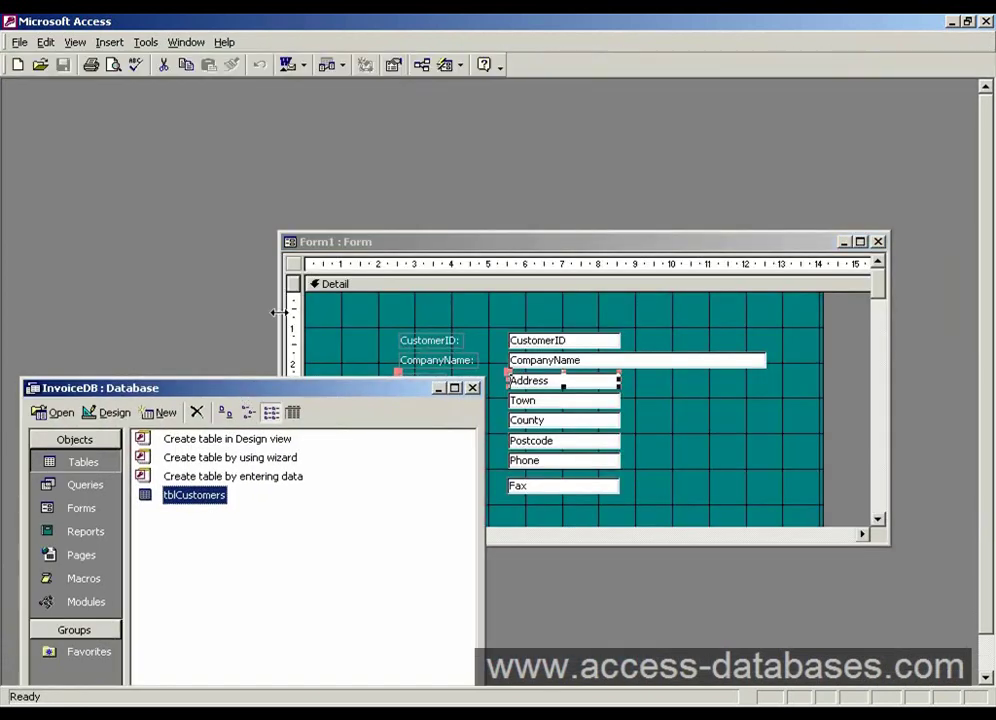
click(362, 242)
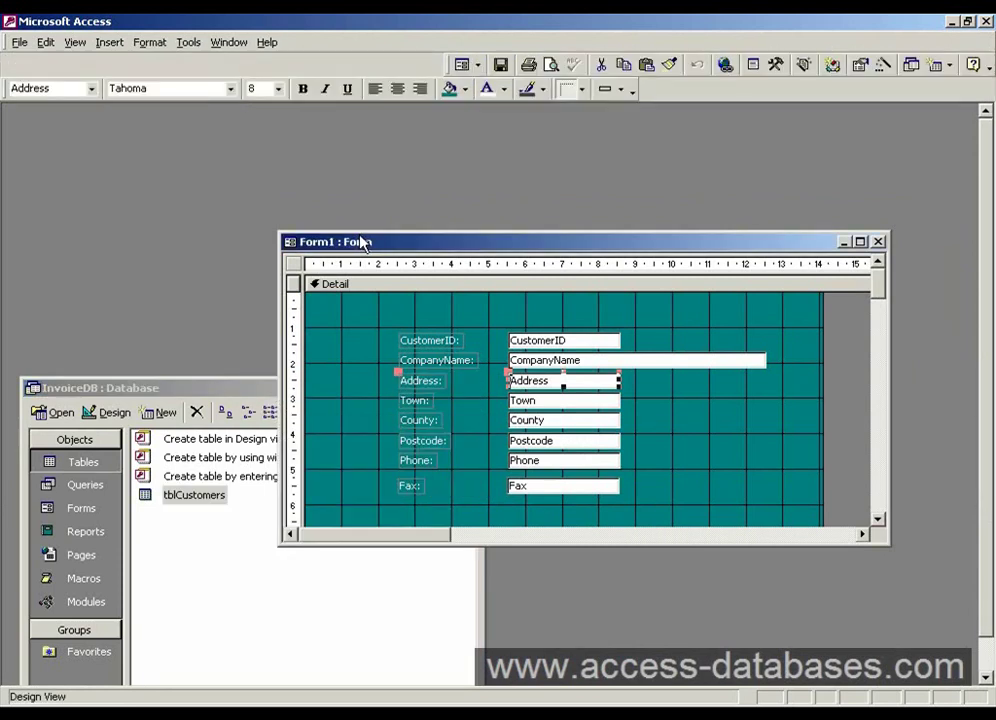
Step: Open the properties of the whole form and examine its Record Source property
double_click(294, 266)
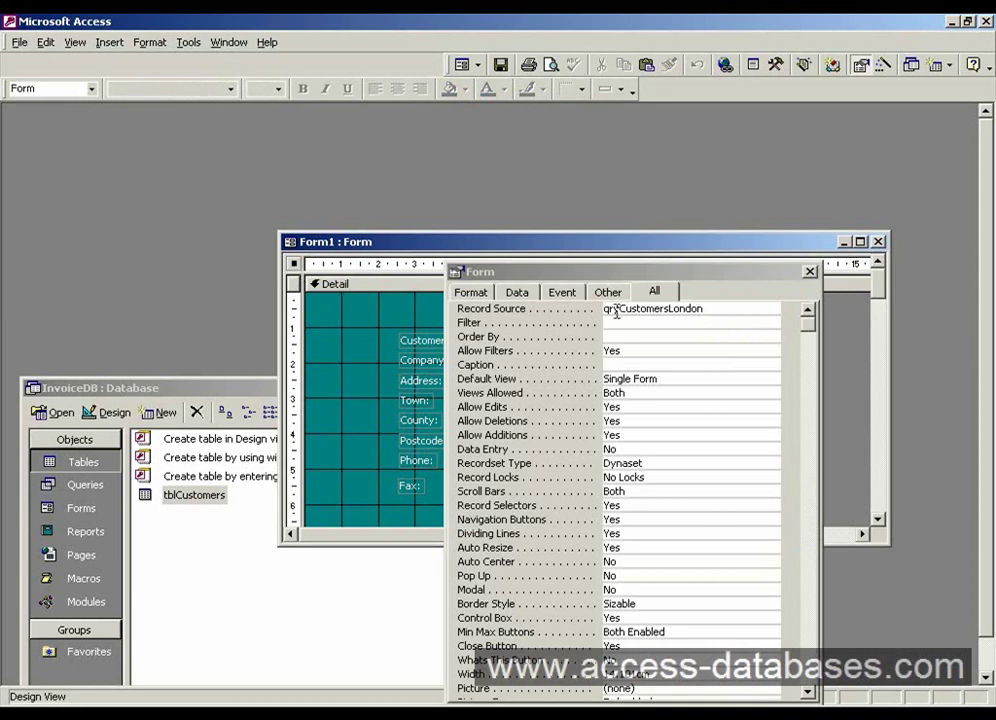
click(725, 311)
double_click(620, 311)
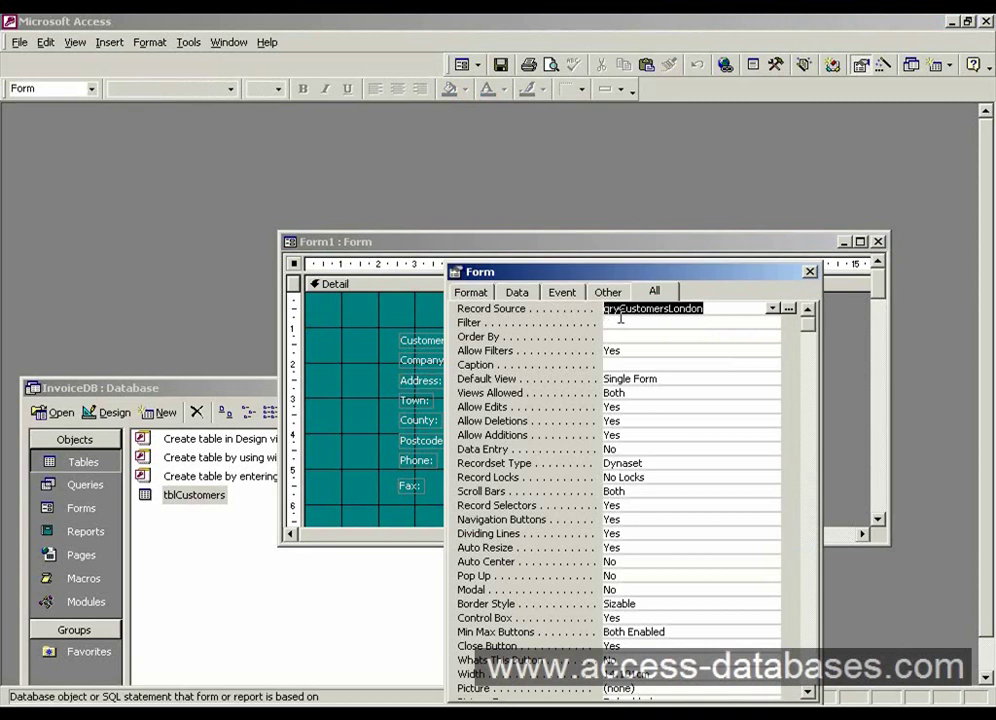
click(645, 321)
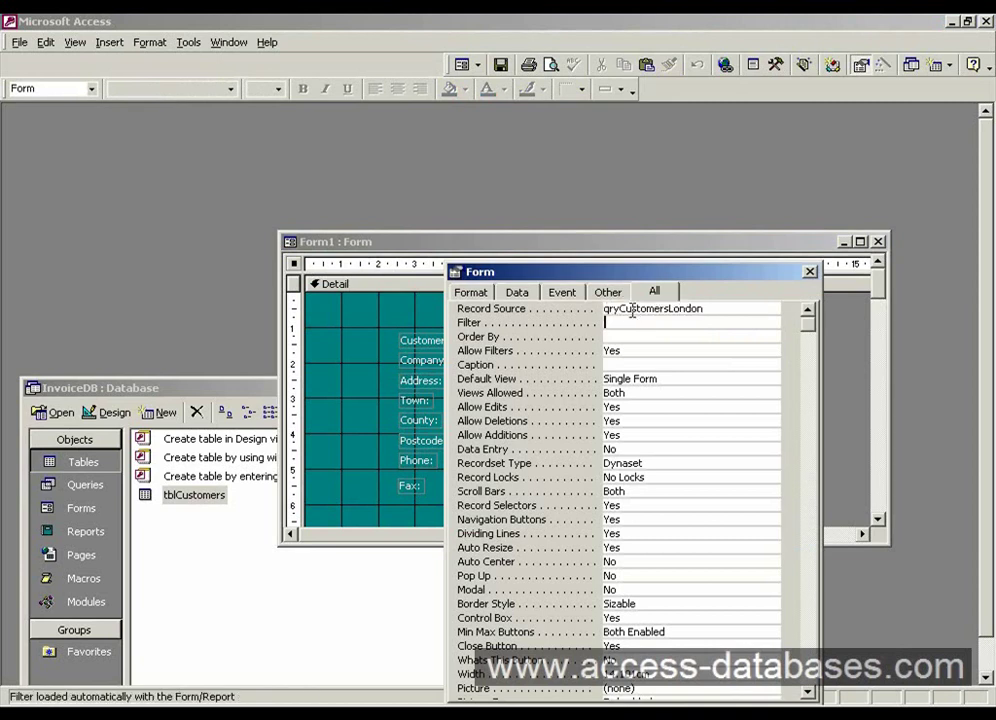
click(462, 243)
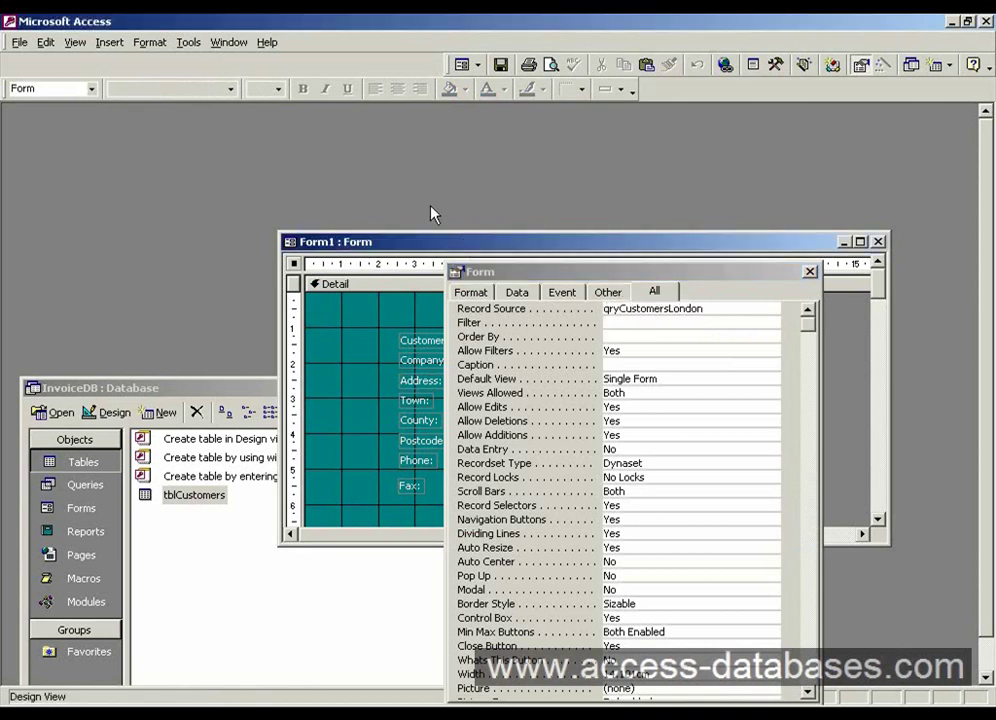
Step: Switch Form1 to Form View without the property sheet and browse its records to the last and back to the first
click(462, 66)
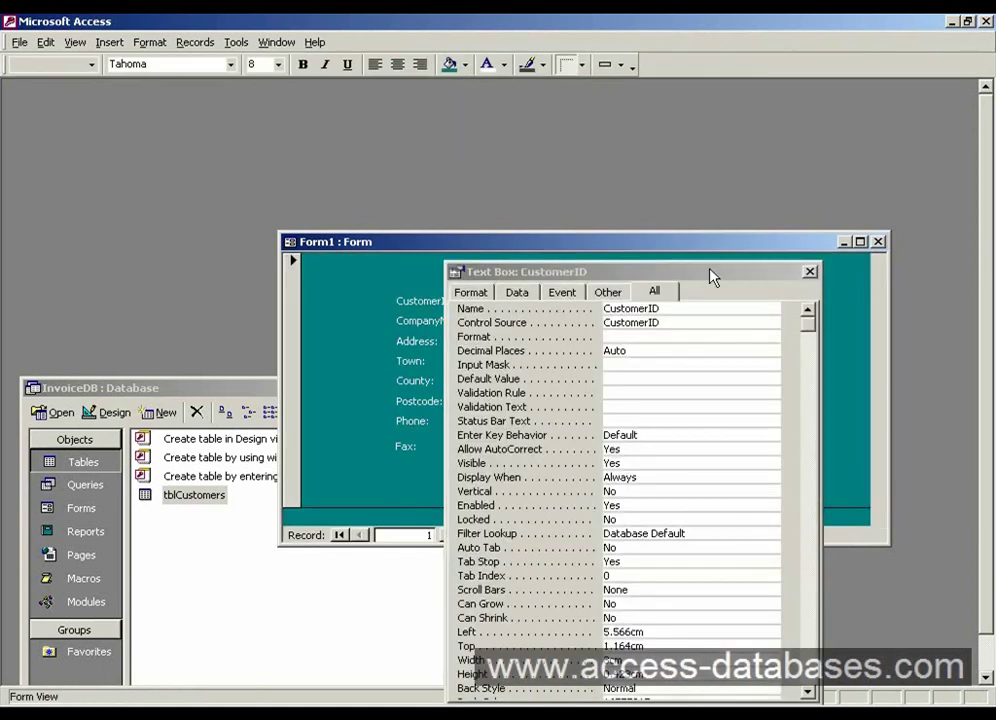
click(809, 272)
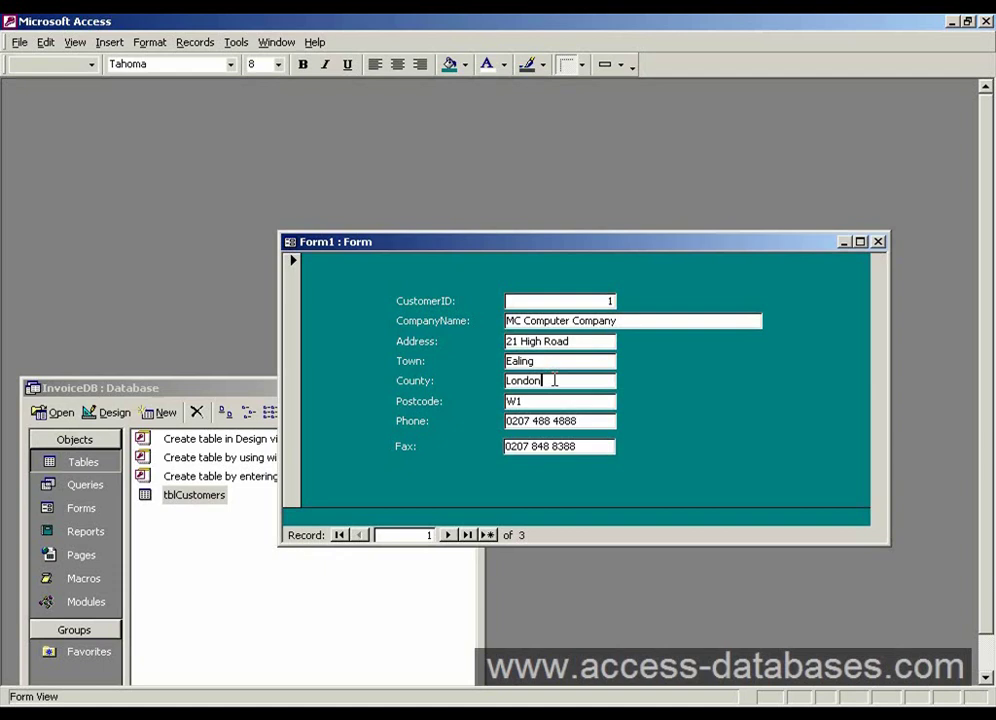
click(447, 535)
click(447, 535)
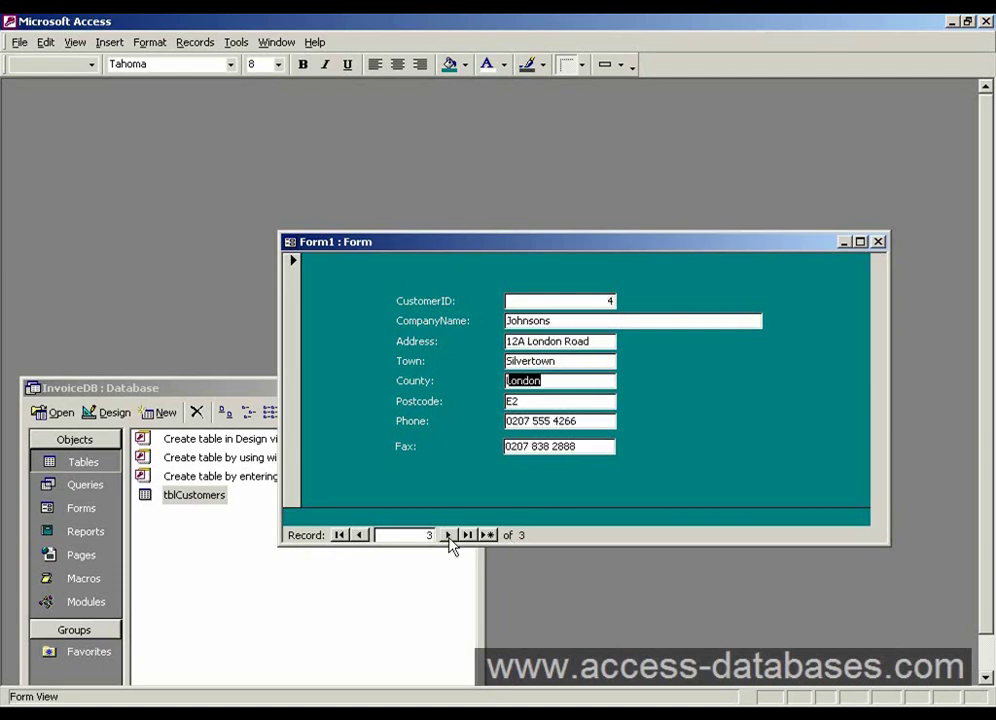
click(360, 535)
click(360, 535)
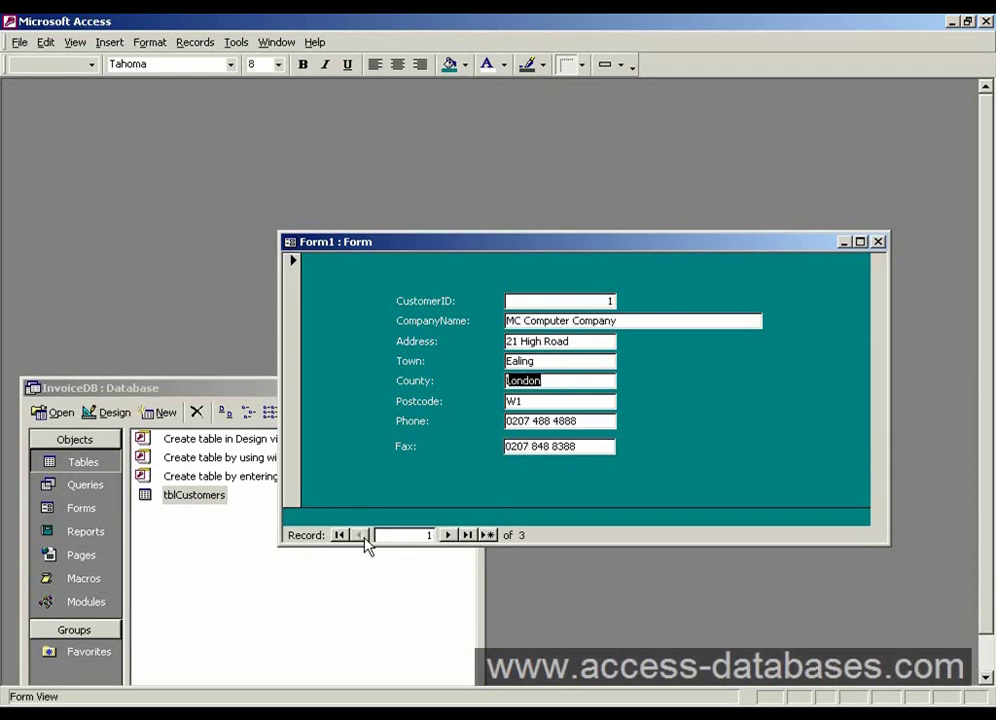
key(shift+Tab)
drag(511, 256, 537, 241)
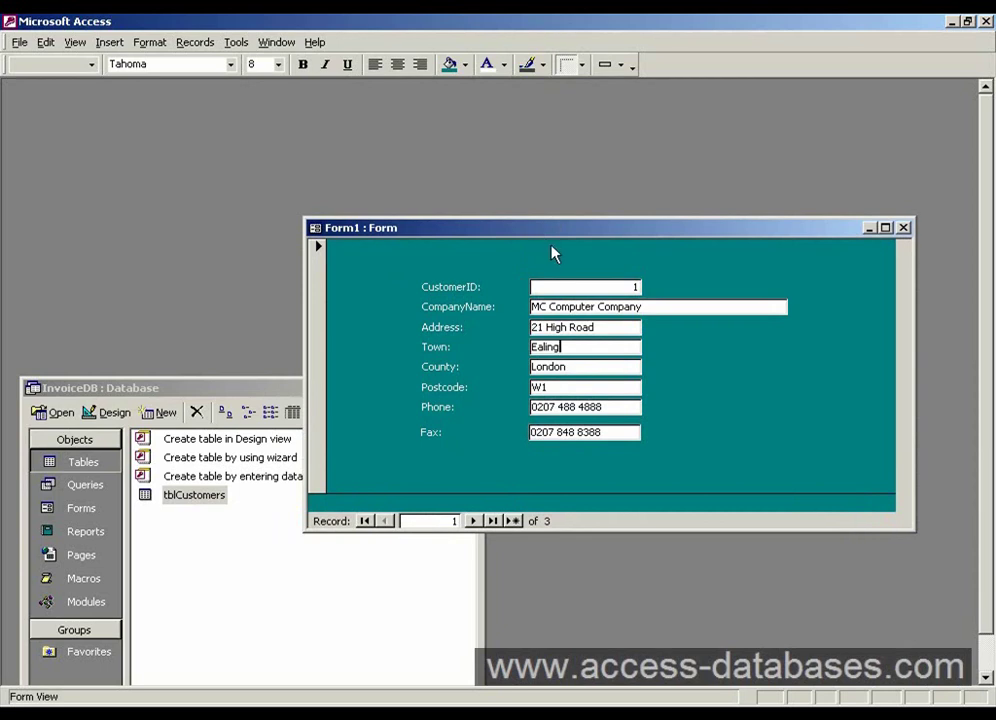
Step: Return Form1 to Design View and open the qryCustomersLondon query in Design View
right_click(611, 267)
click(614, 275)
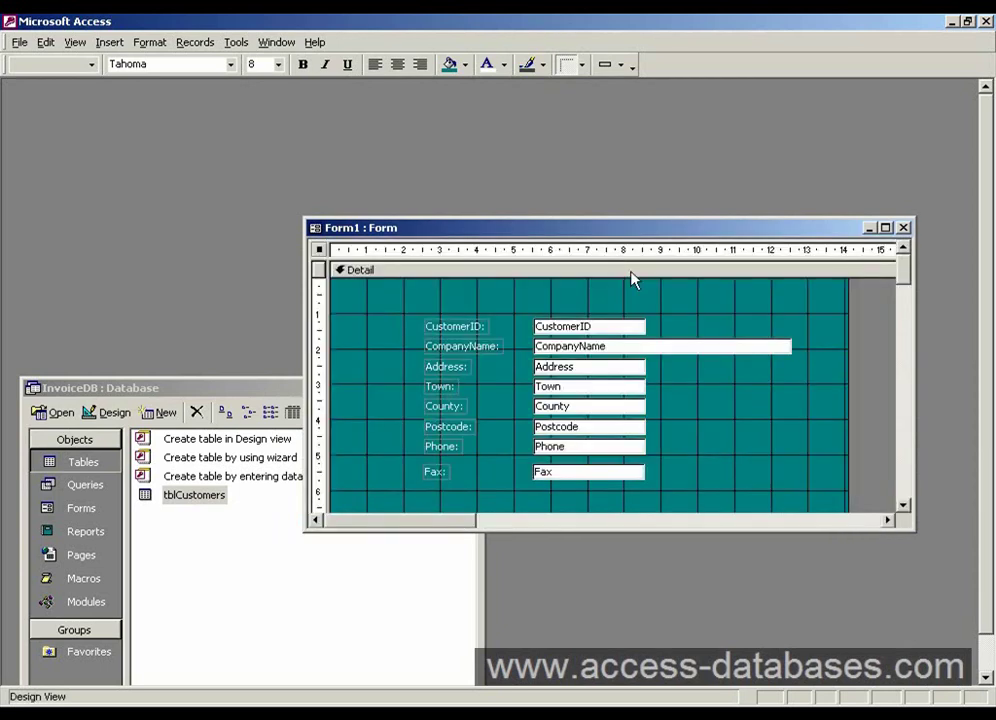
drag(238, 388, 308, 294)
click(180, 392)
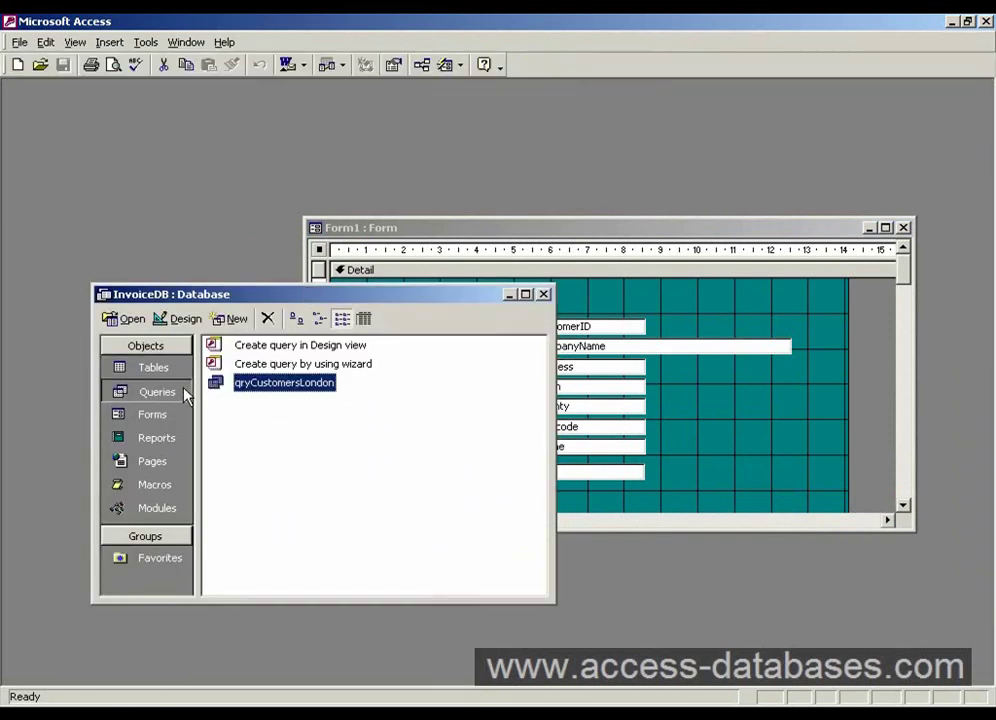
click(178, 319)
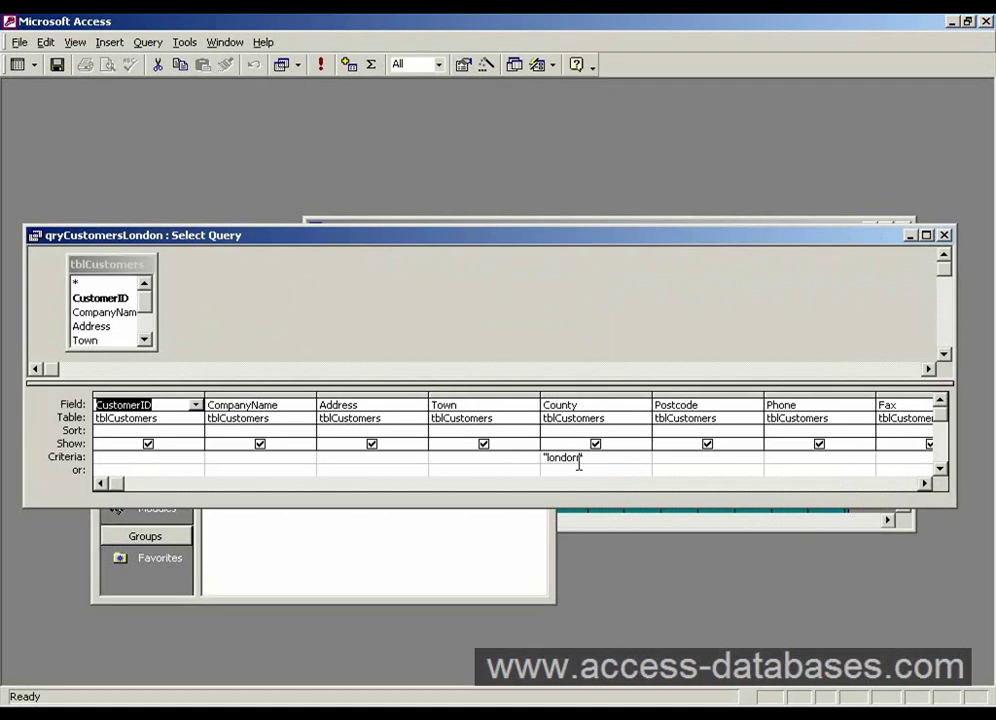
Step: Remove the "london" criterion from the County field of qryCustomersLondon, save the query and run it
drag(593, 462, 538, 460)
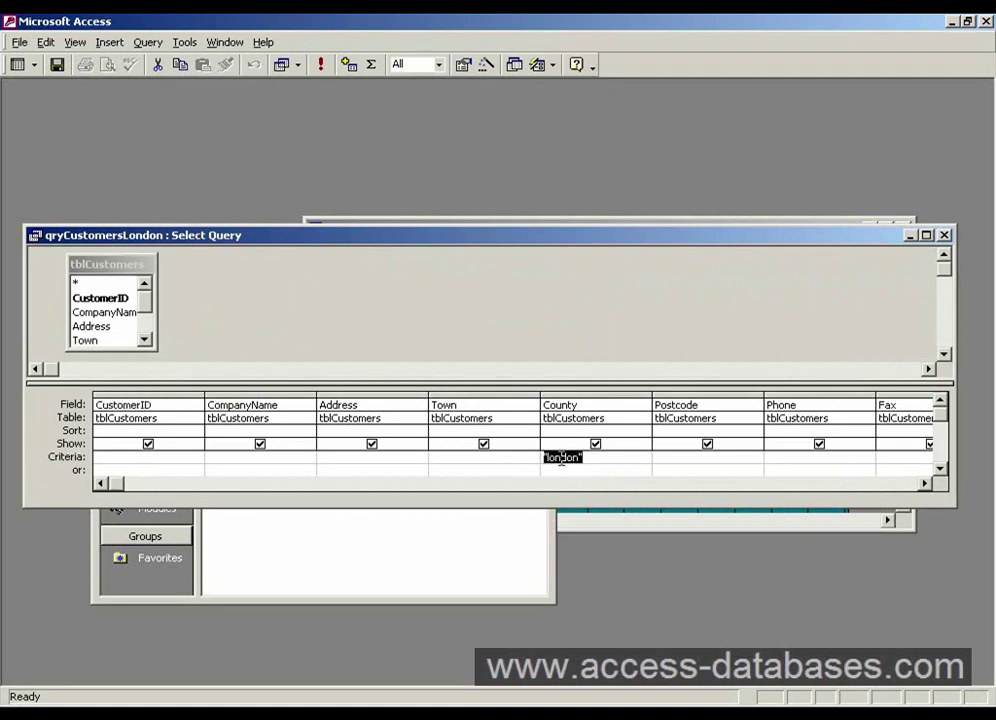
right_click(562, 461)
click(593, 516)
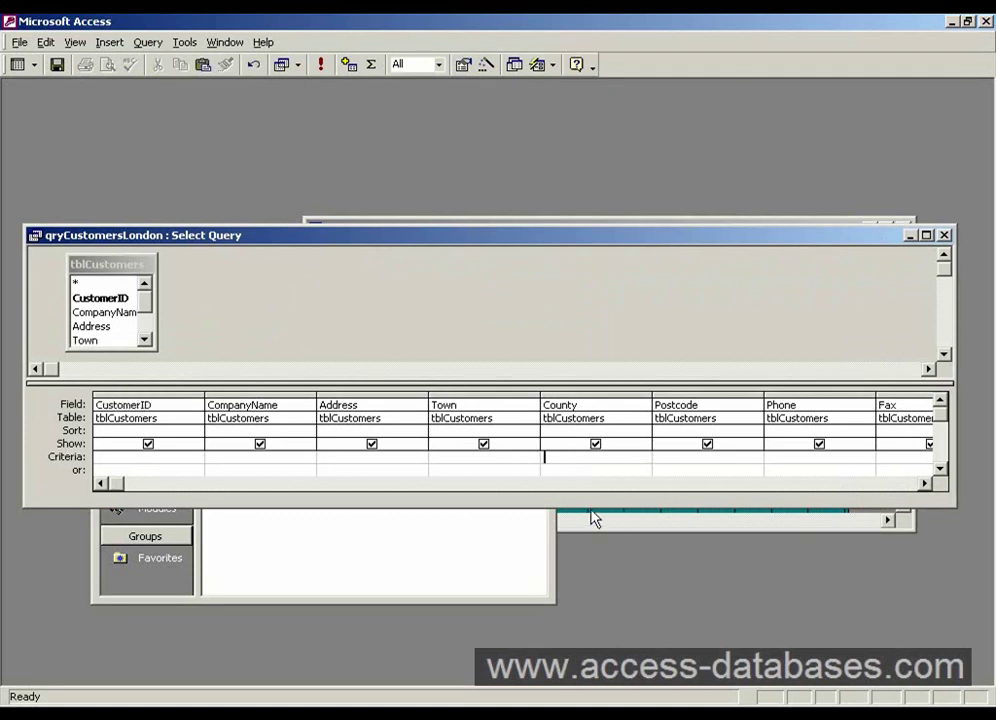
click(57, 68)
click(318, 66)
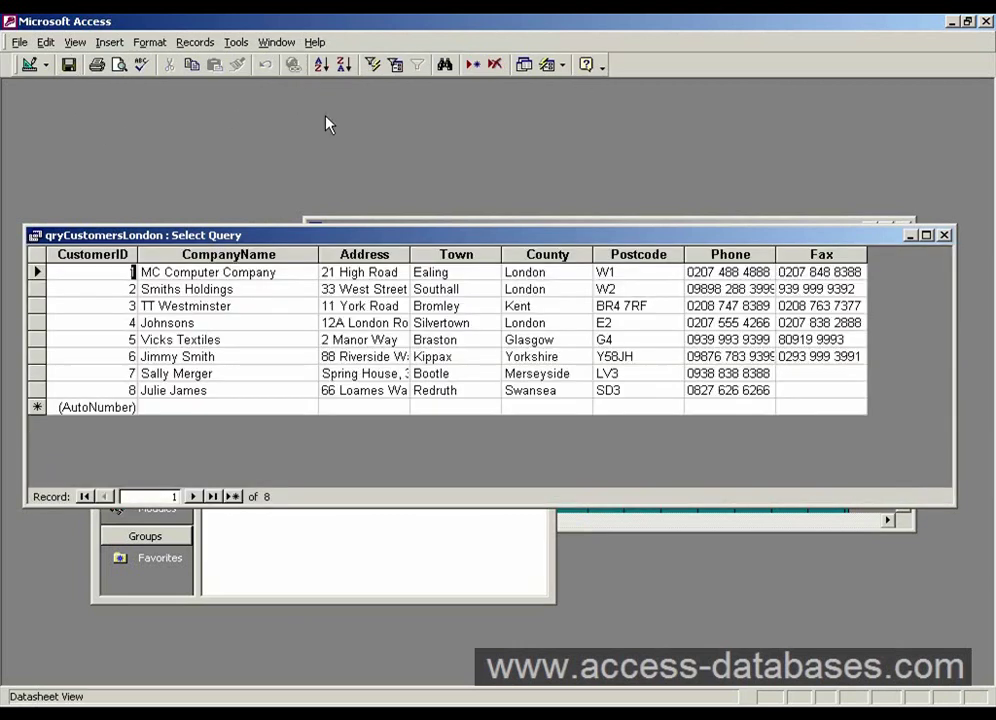
Step: Examine the County column in the qryCustomersLondon results and close the query
click(437, 373)
click(540, 289)
click(547, 254)
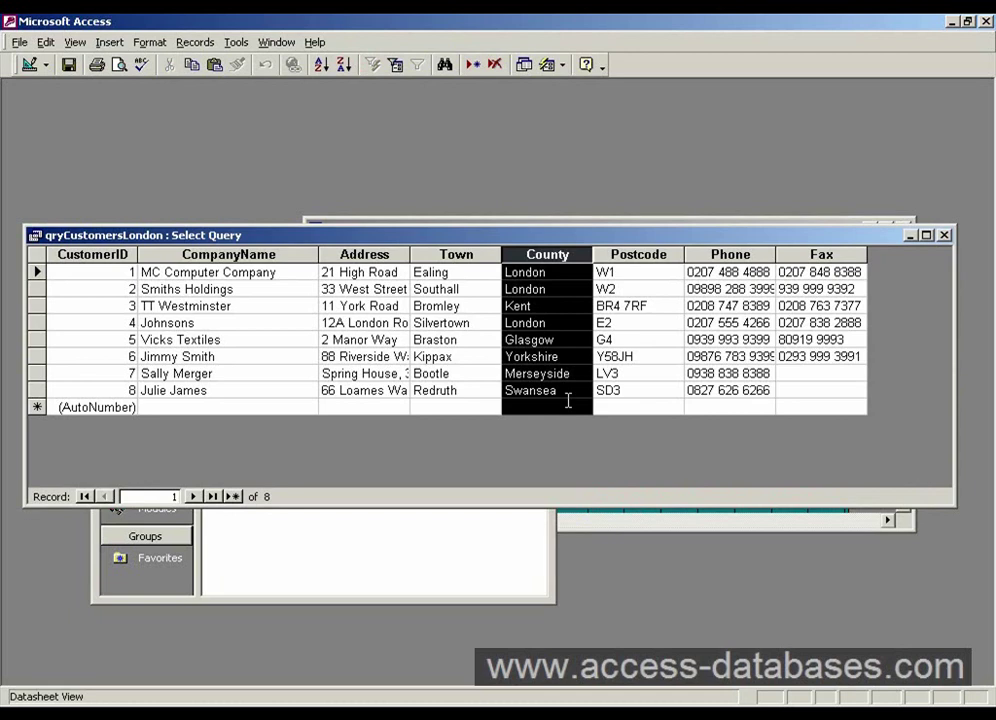
click(554, 304)
click(547, 254)
drag(836, 240, 845, 282)
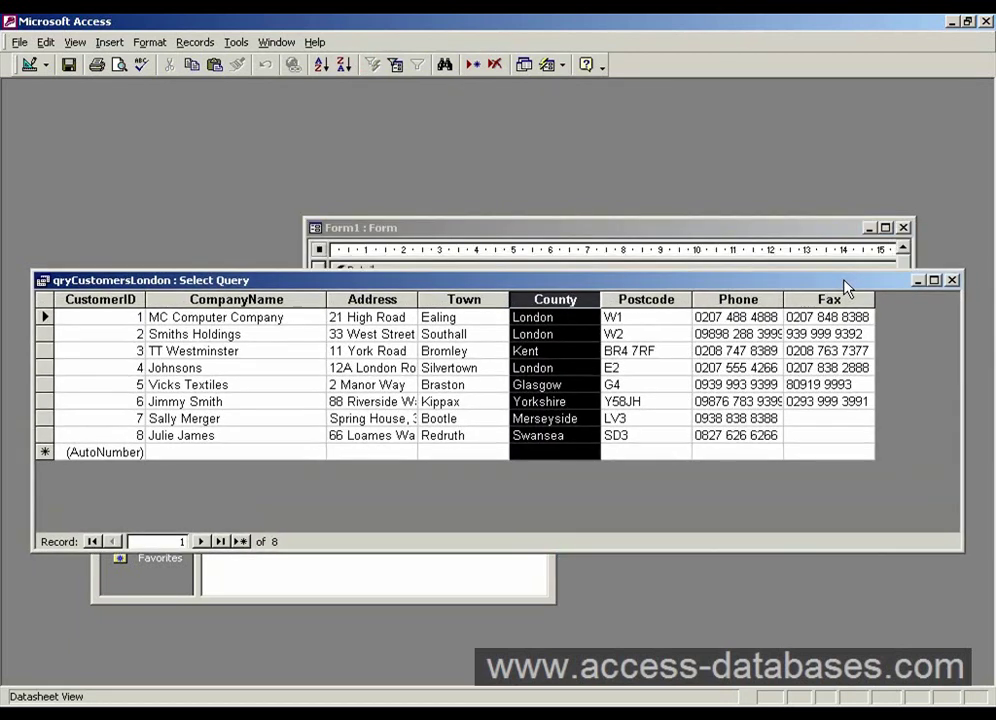
click(952, 280)
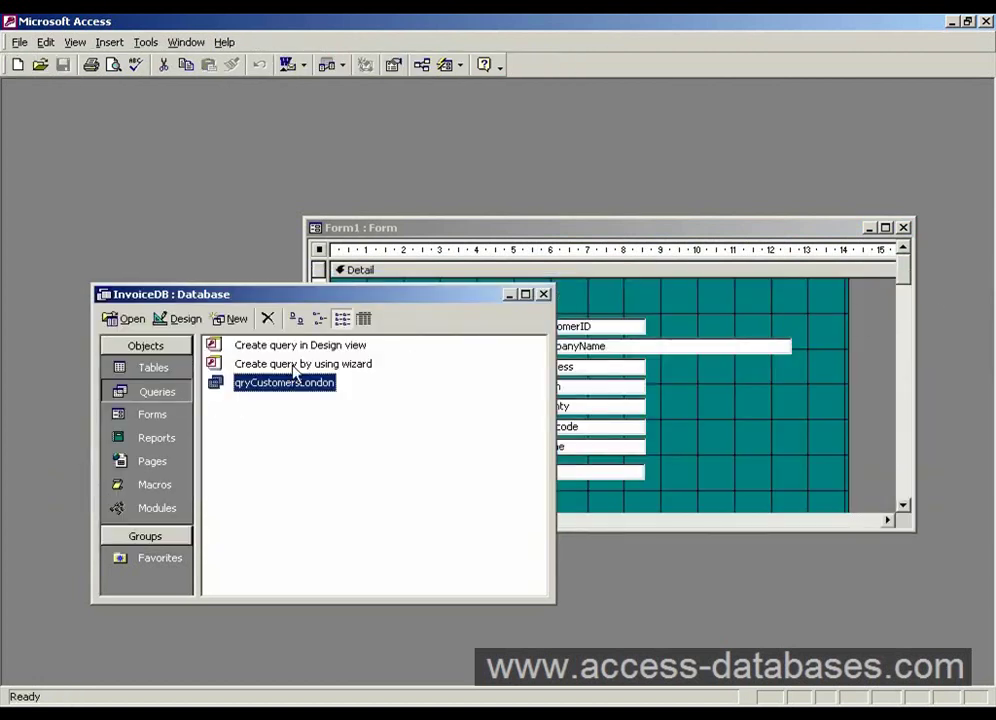
Step: Recheck Form1's Record Source property and view the form's records in Form View
click(475, 234)
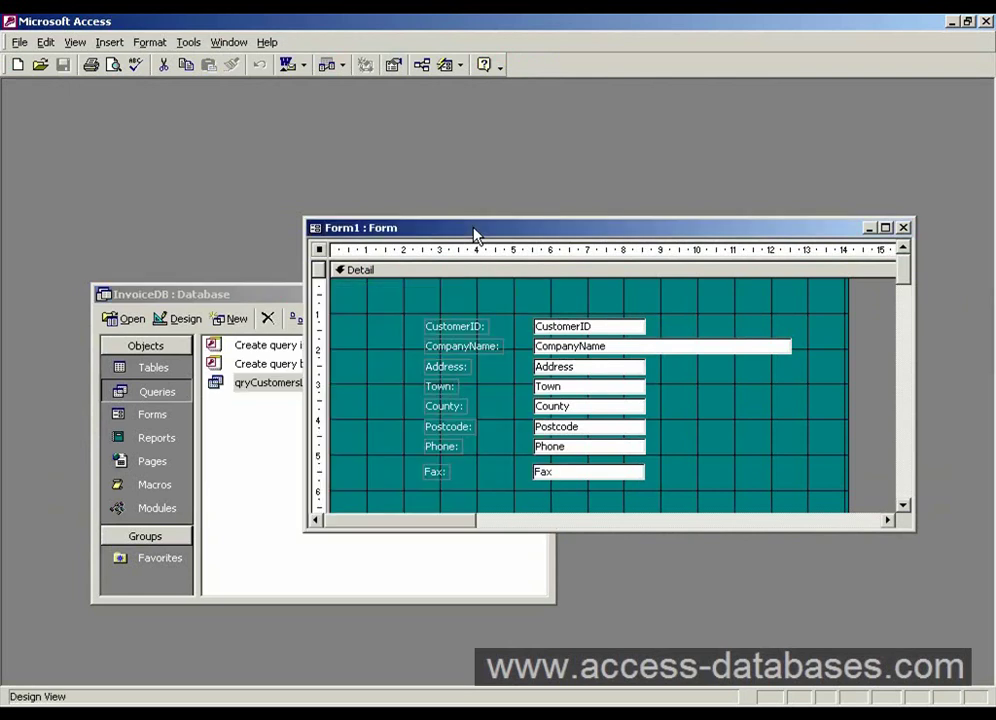
double_click(319, 249)
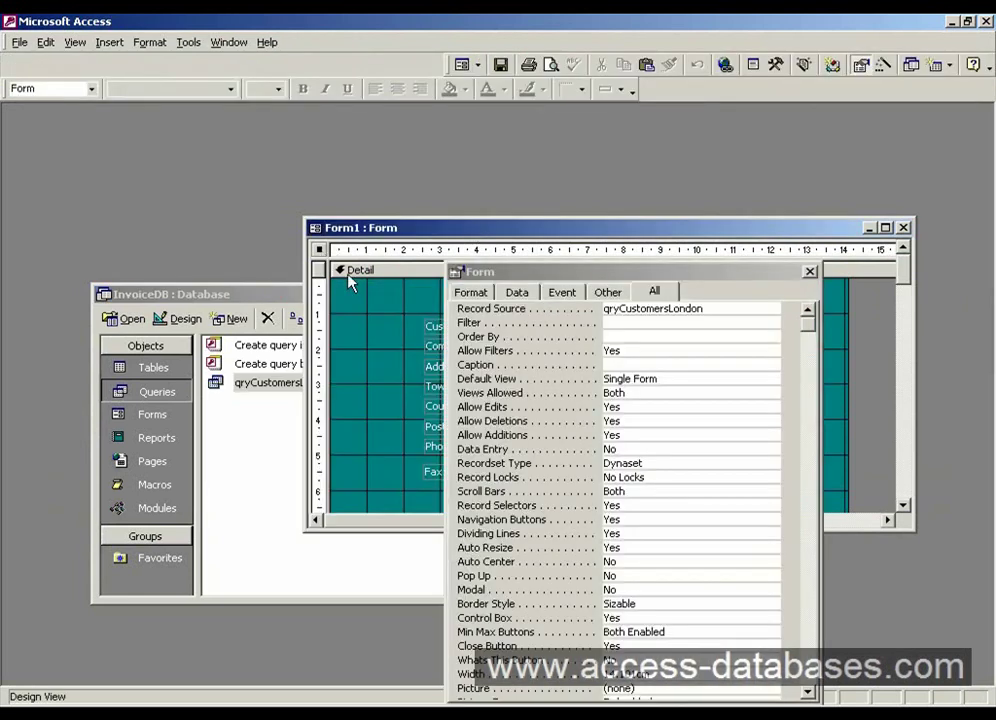
click(810, 272)
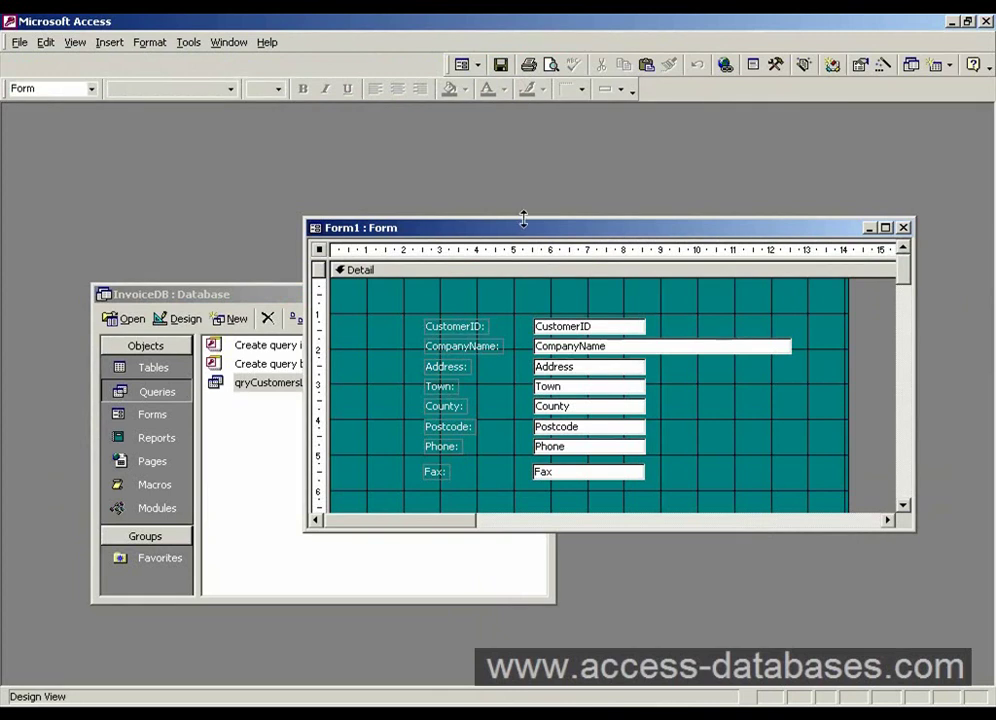
drag(518, 227, 503, 201)
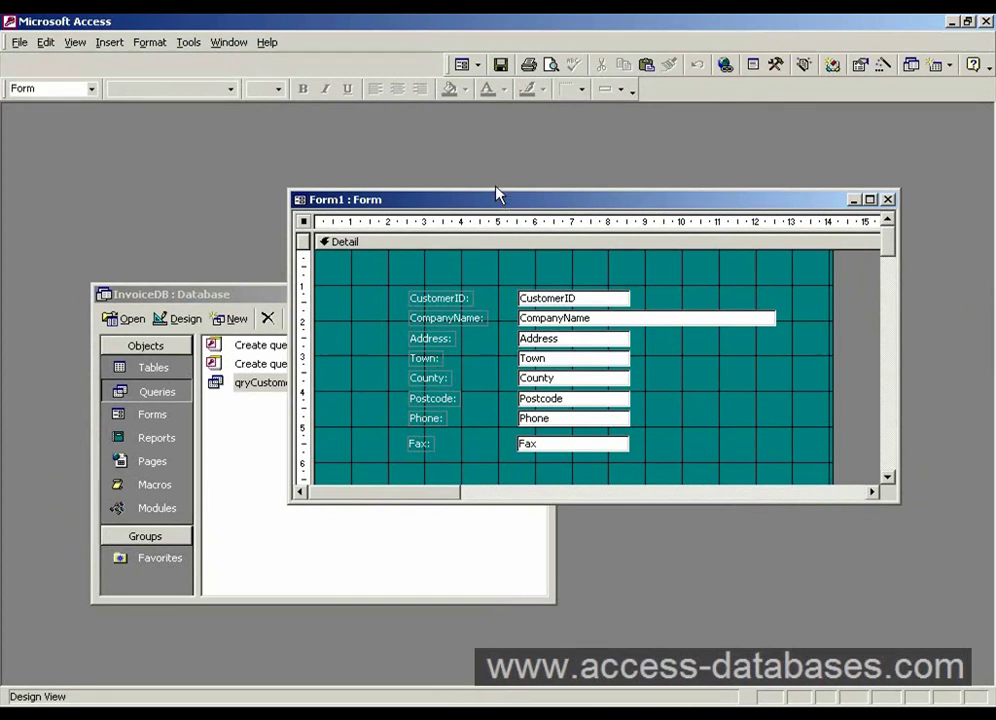
click(459, 64)
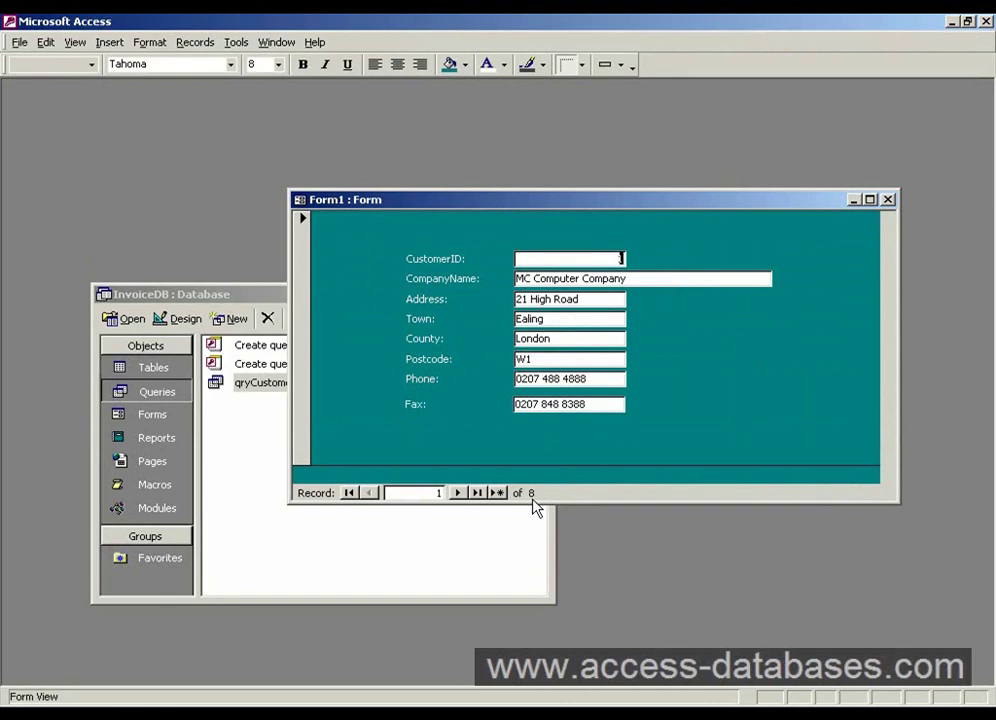
Step: Browse Form1's records one by one through the last, checking the County values, and go back to the first record
click(457, 493)
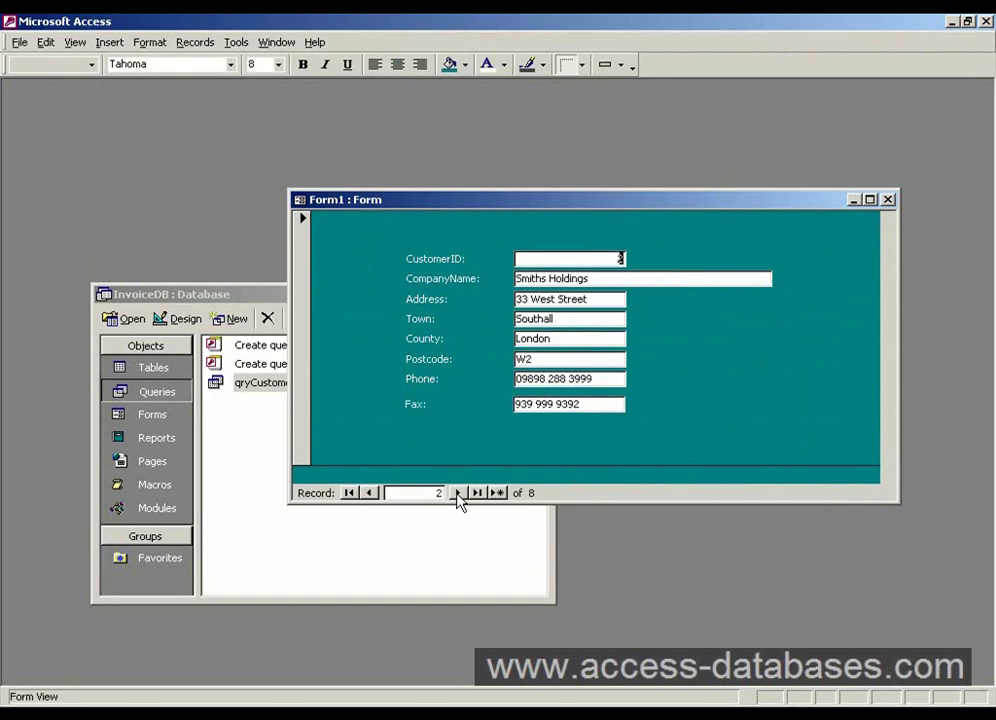
click(457, 493)
click(457, 493)
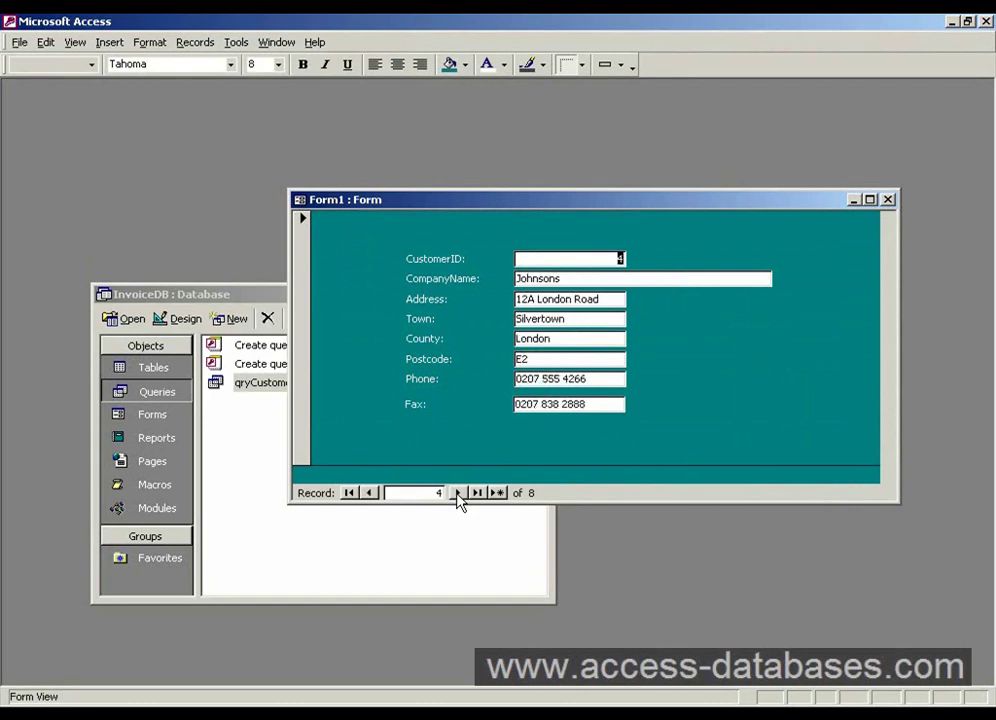
click(457, 493)
click(457, 493)
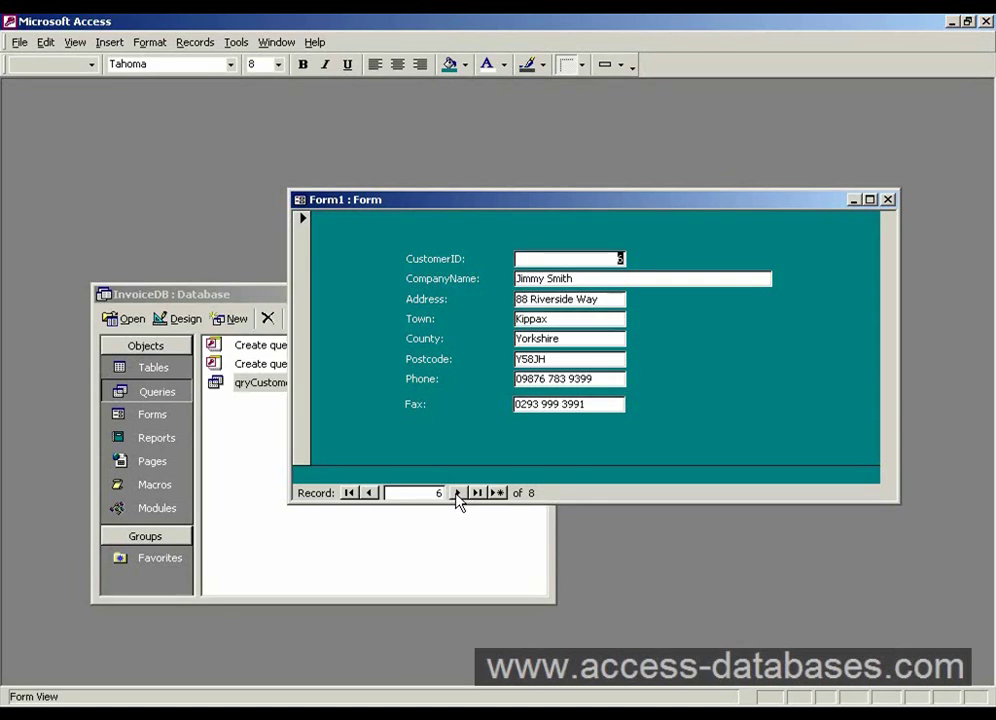
click(457, 493)
click(457, 493)
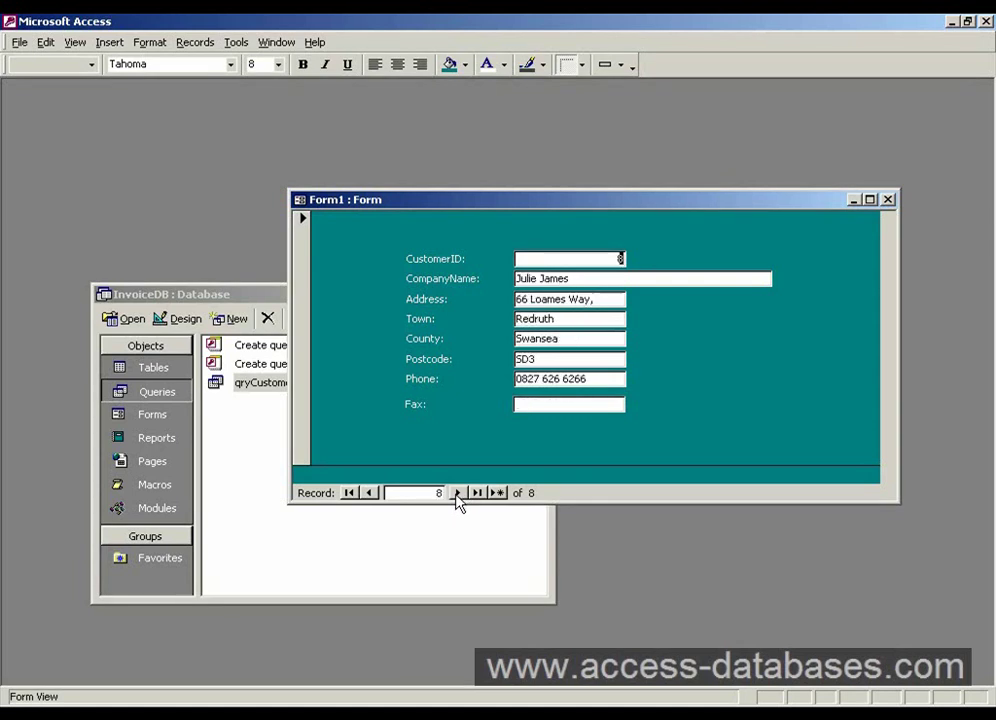
click(349, 493)
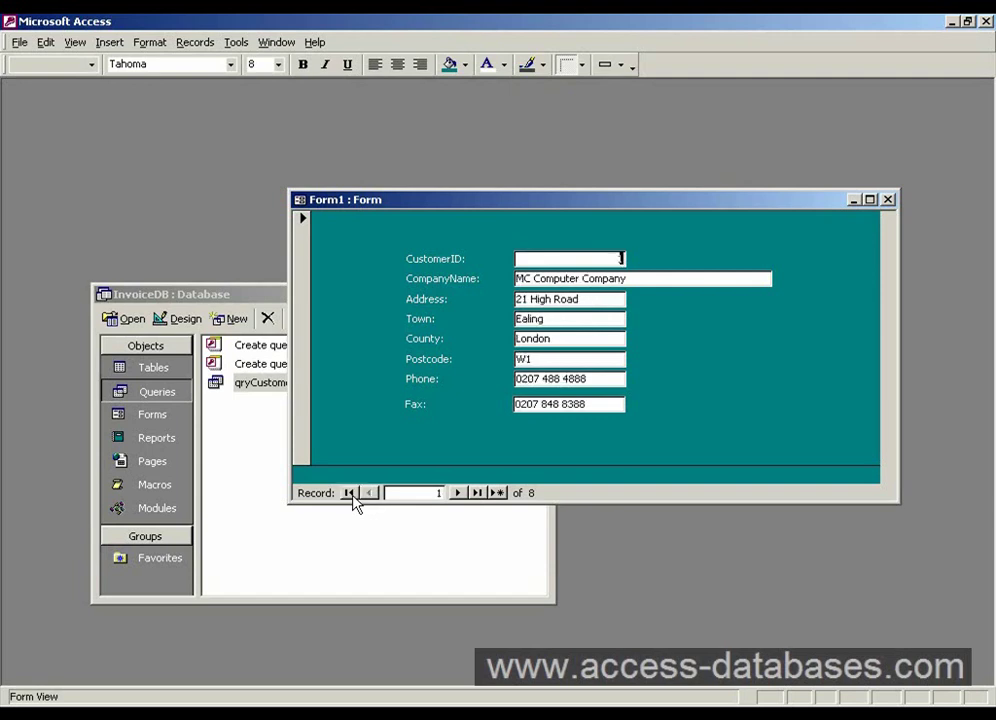
click(457, 493)
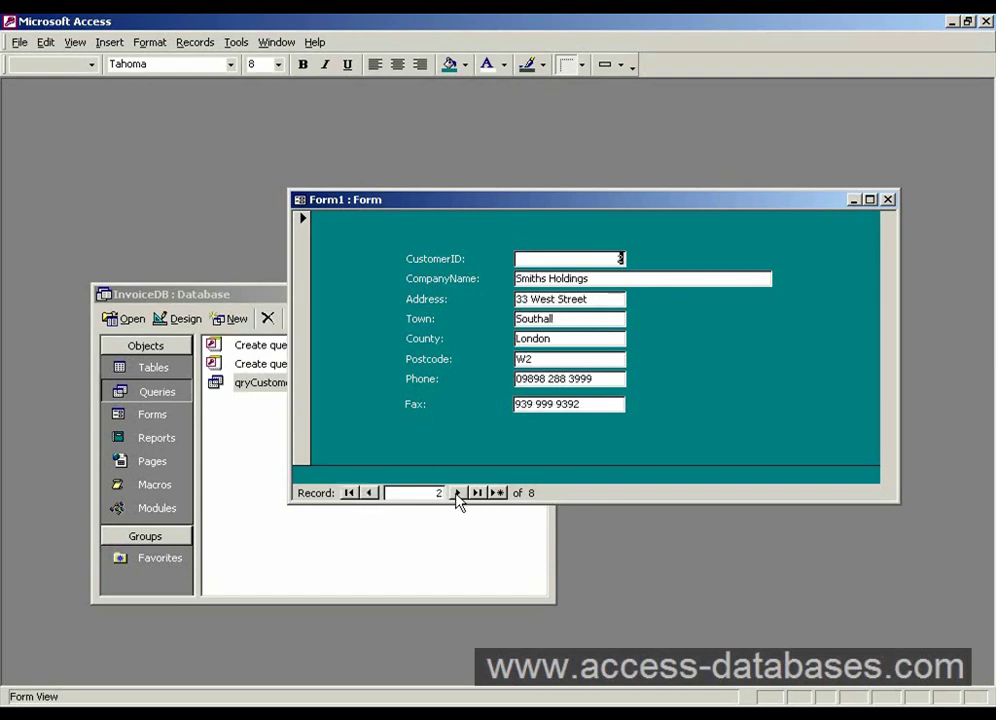
click(349, 493)
Step: Switch Form1 to Design View, review the Record Source in its form properties, and close the property sheet
right_click(455, 234)
click(462, 241)
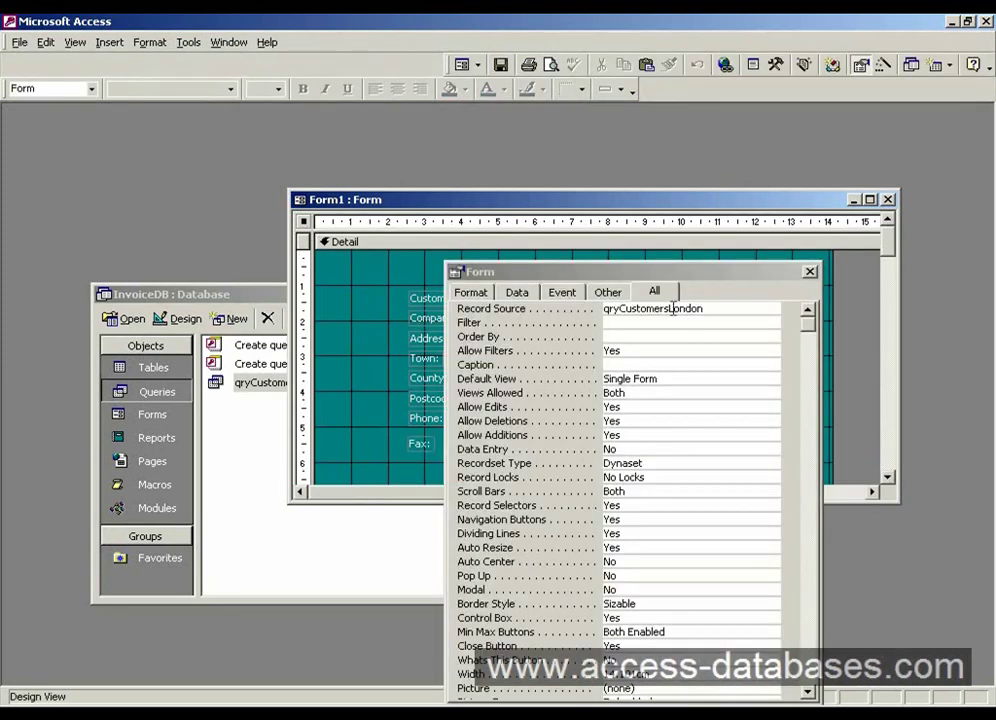
click(650, 308)
double_click(650, 308)
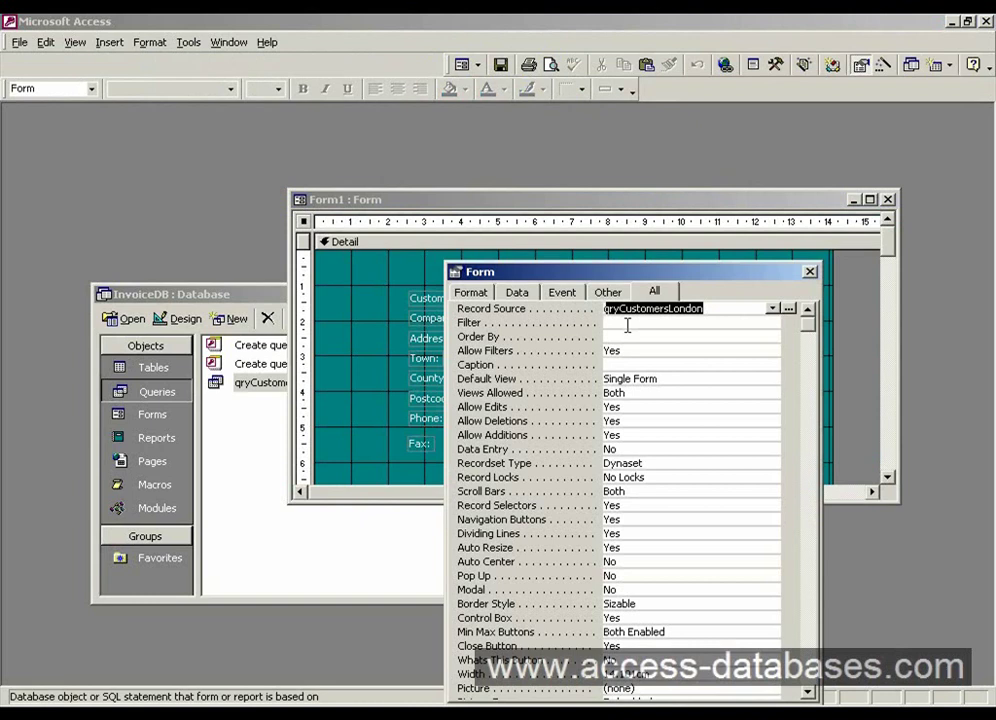
key(Down)
key(Down)
key(Down)
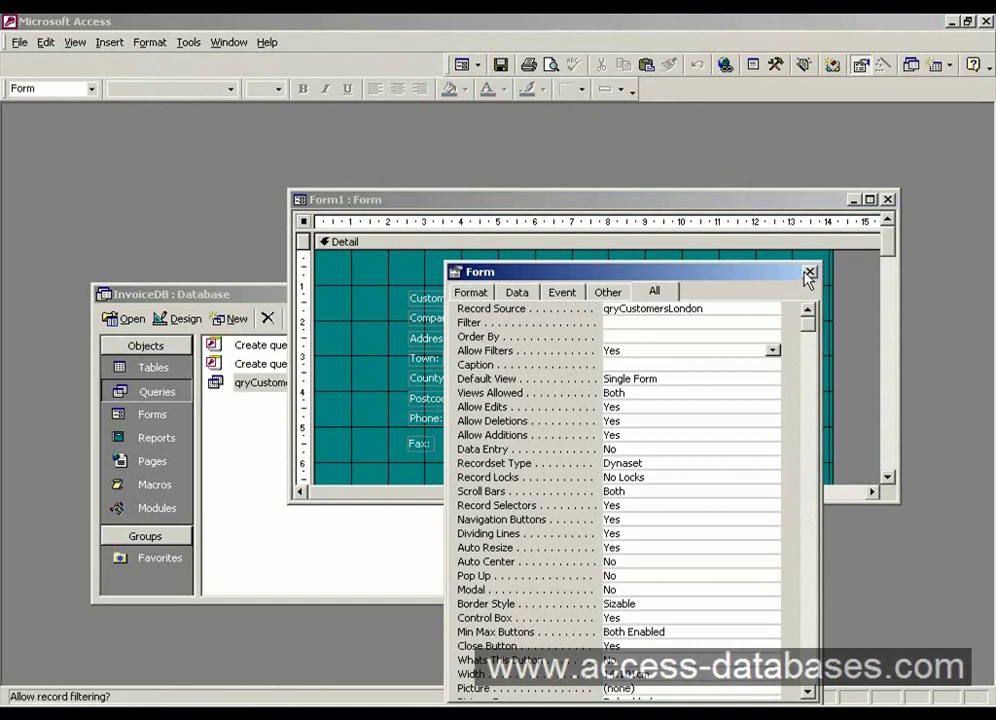
click(810, 273)
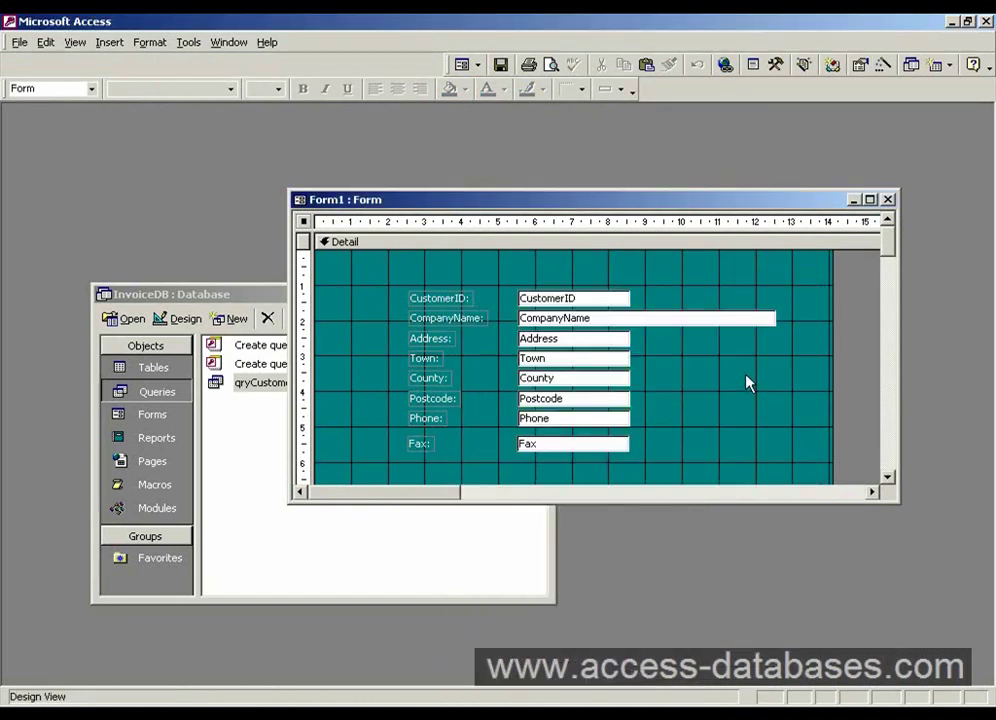